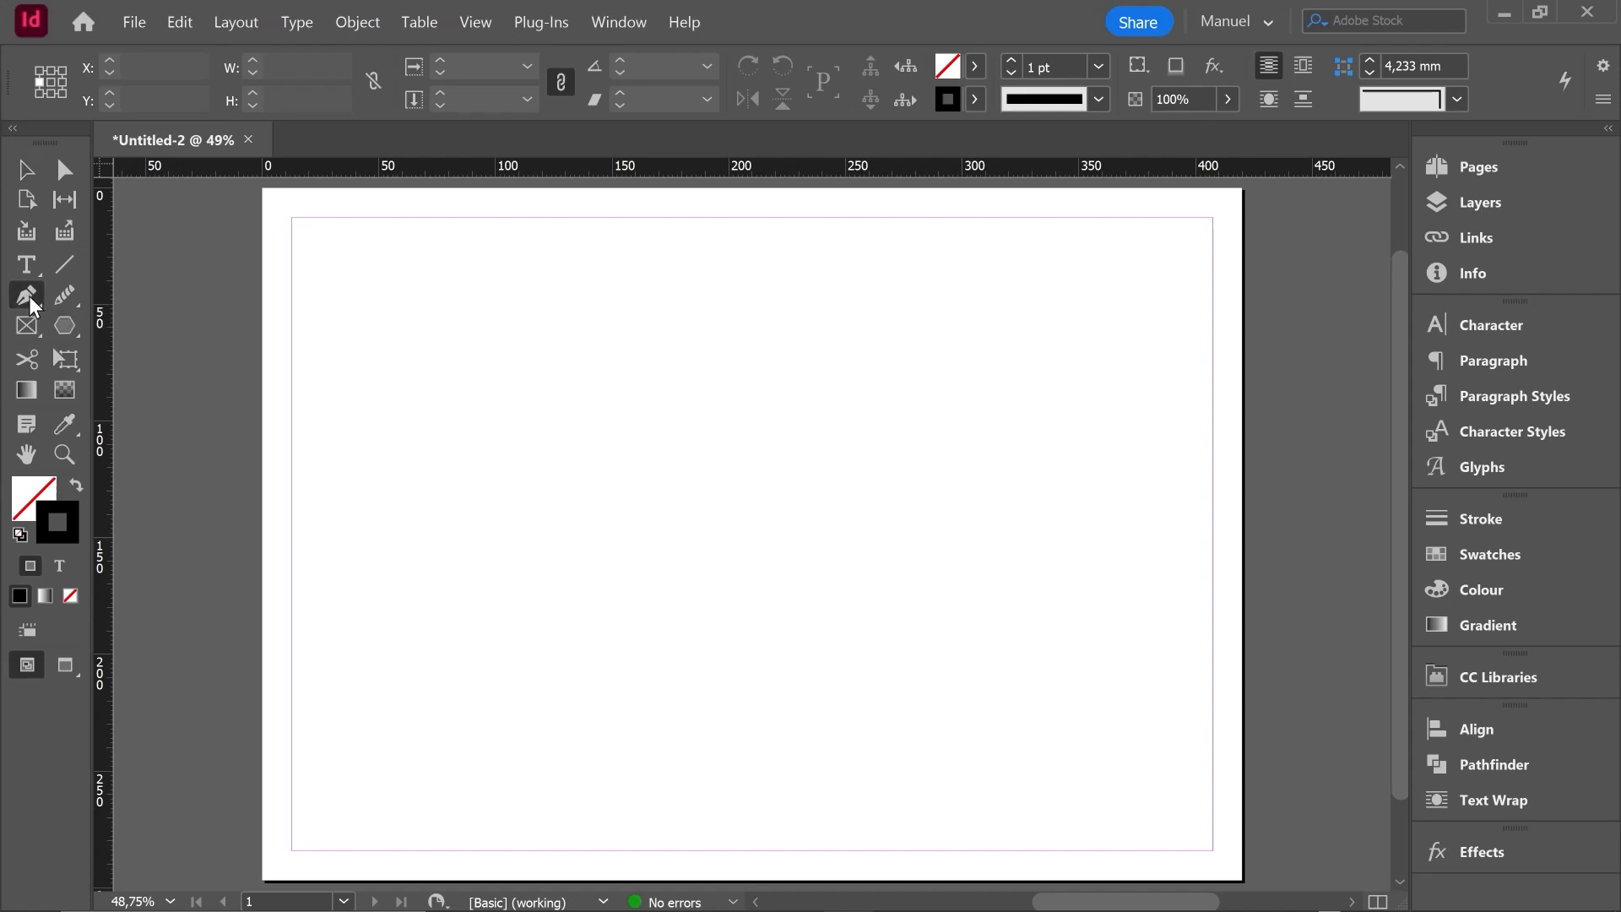
# - Draw an open zigzag path of five straight segments across the page with the Pen tool, about 303 mm wide and 107 mm high
pyautogui.click(29, 295)
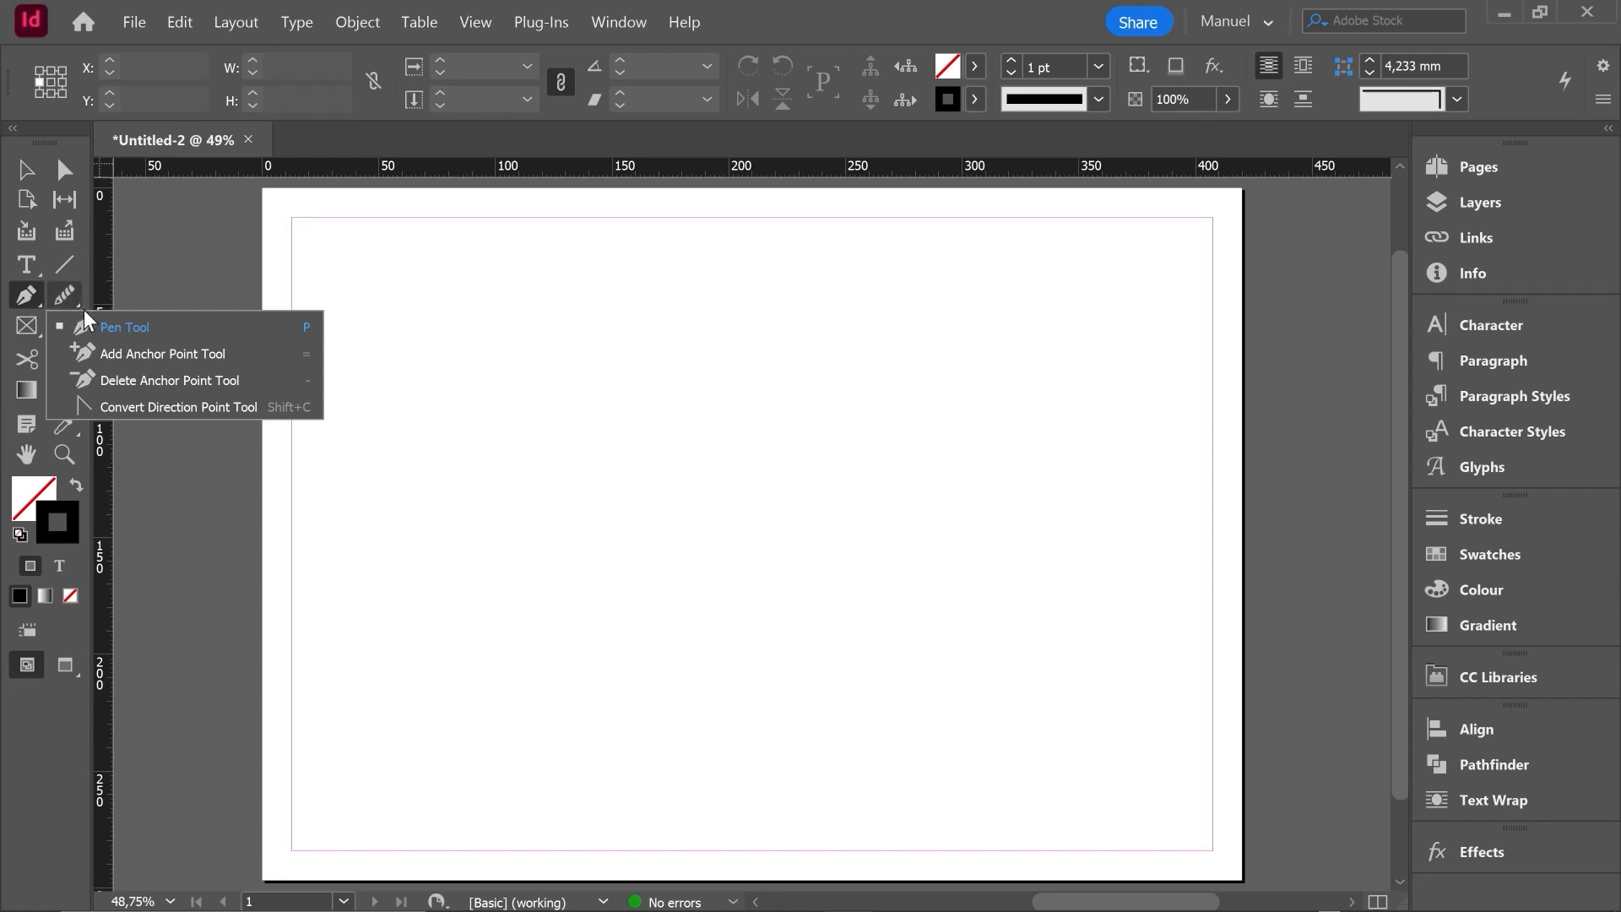
pyautogui.click(139, 328)
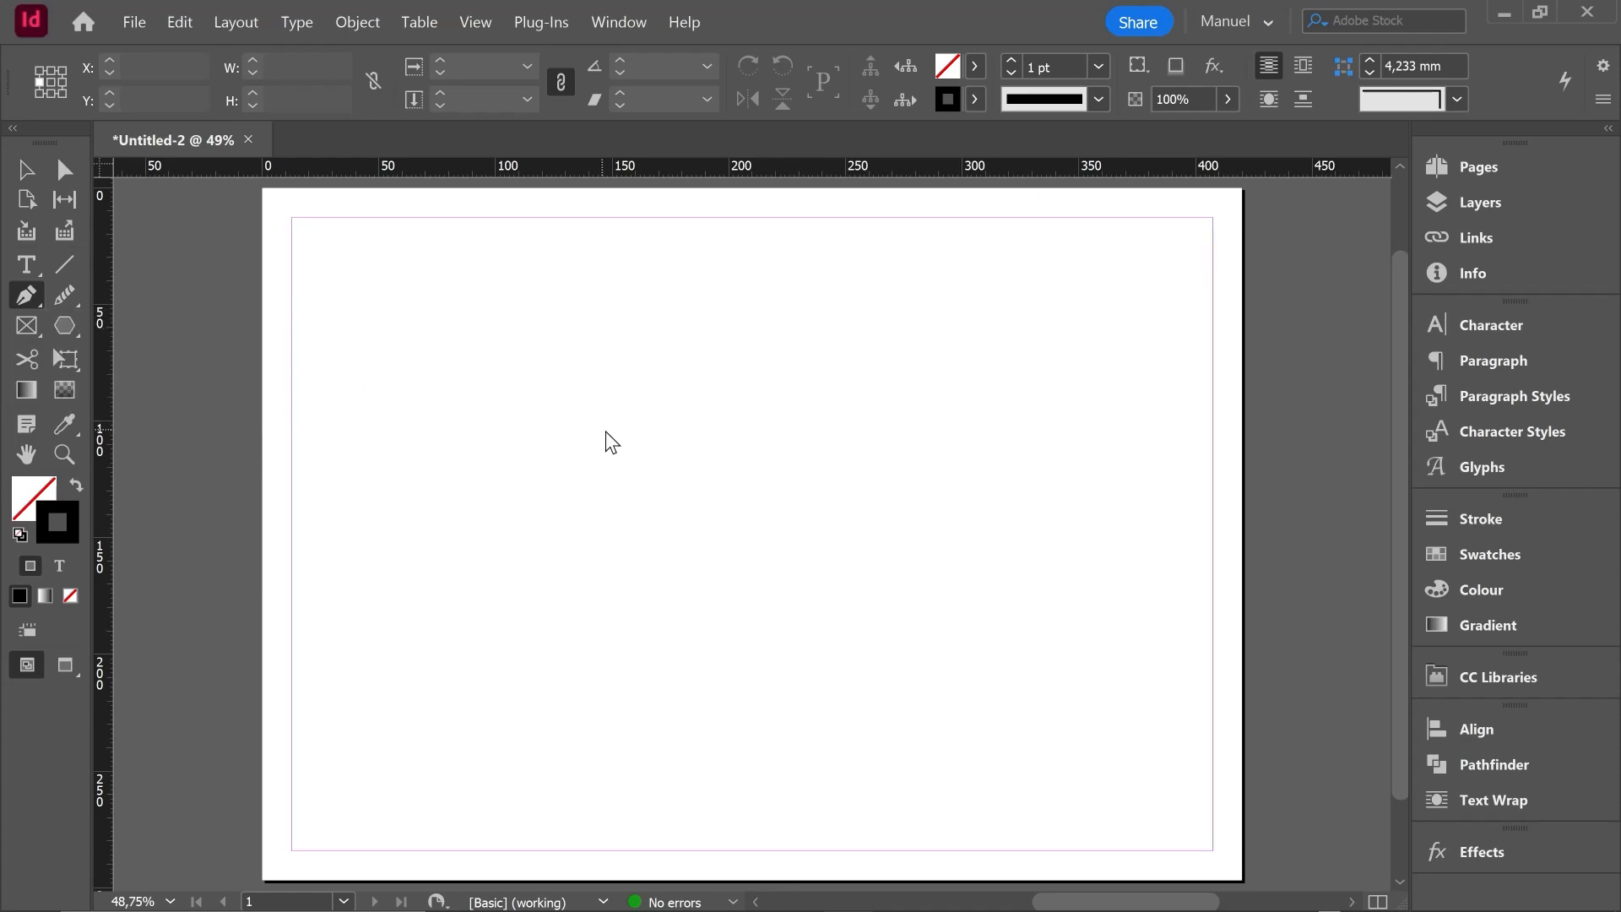
pyautogui.click(377, 323)
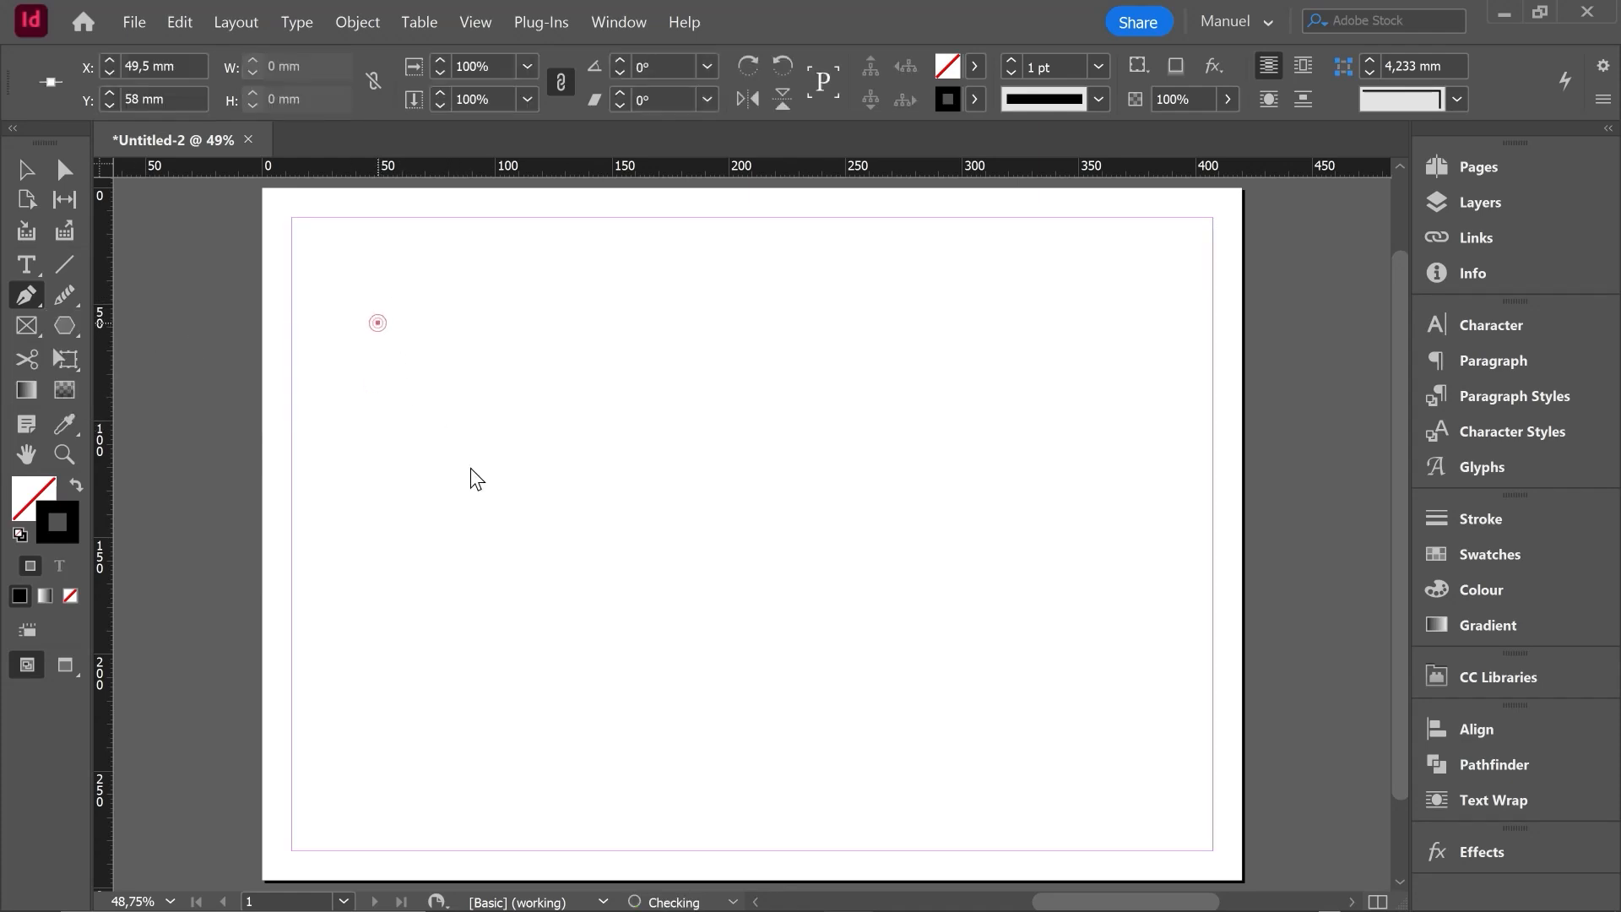
pyautogui.click(538, 555)
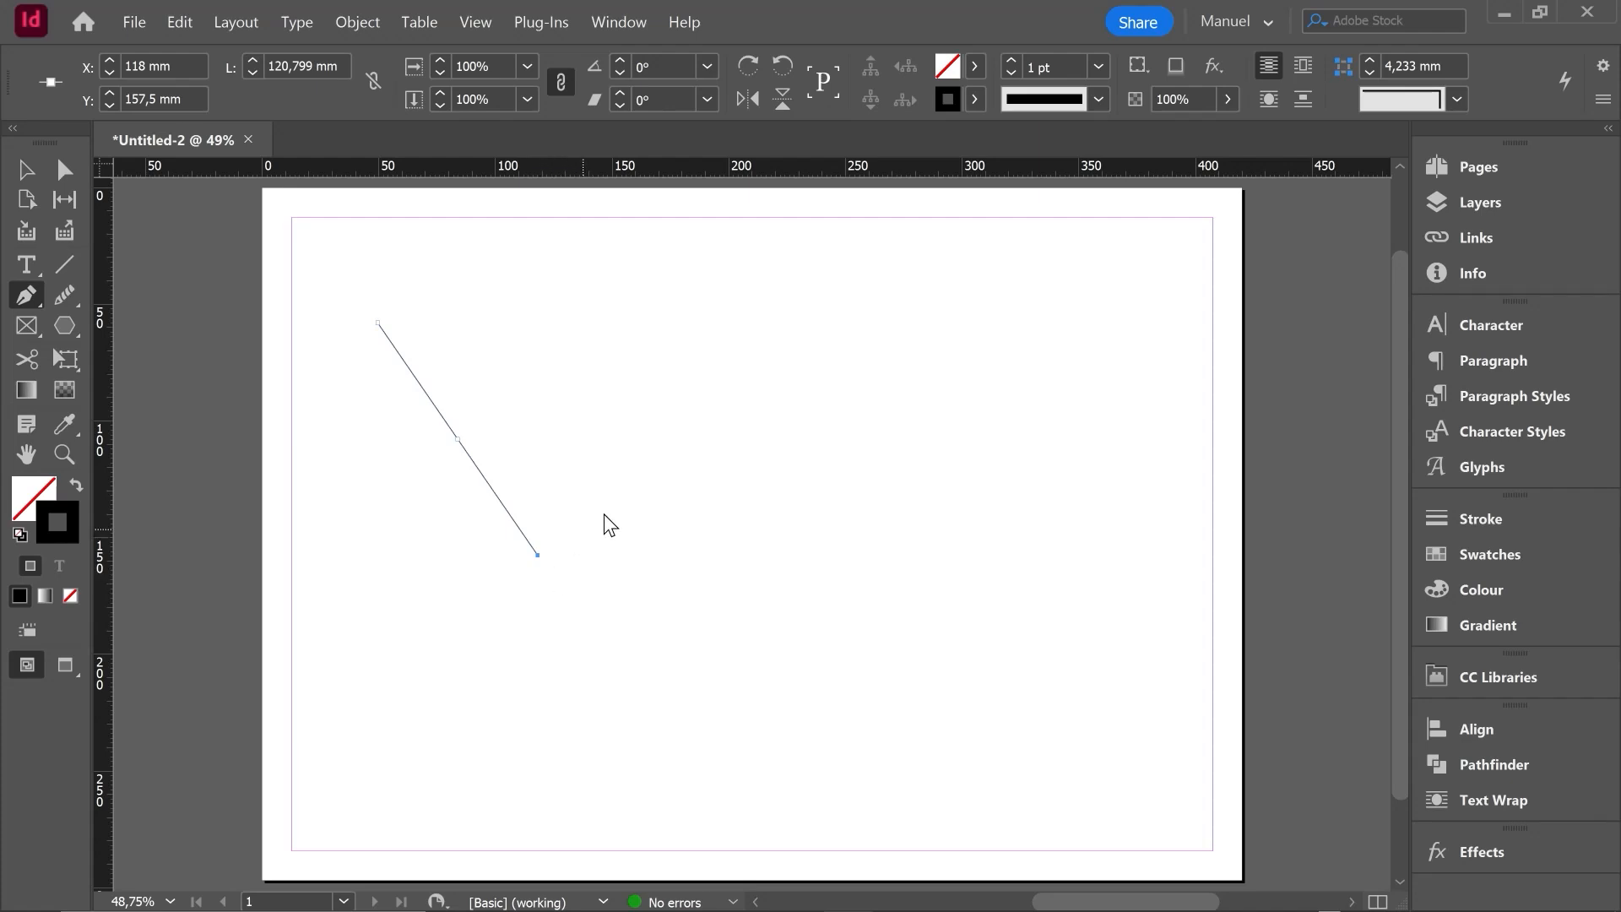
pyautogui.click(677, 403)
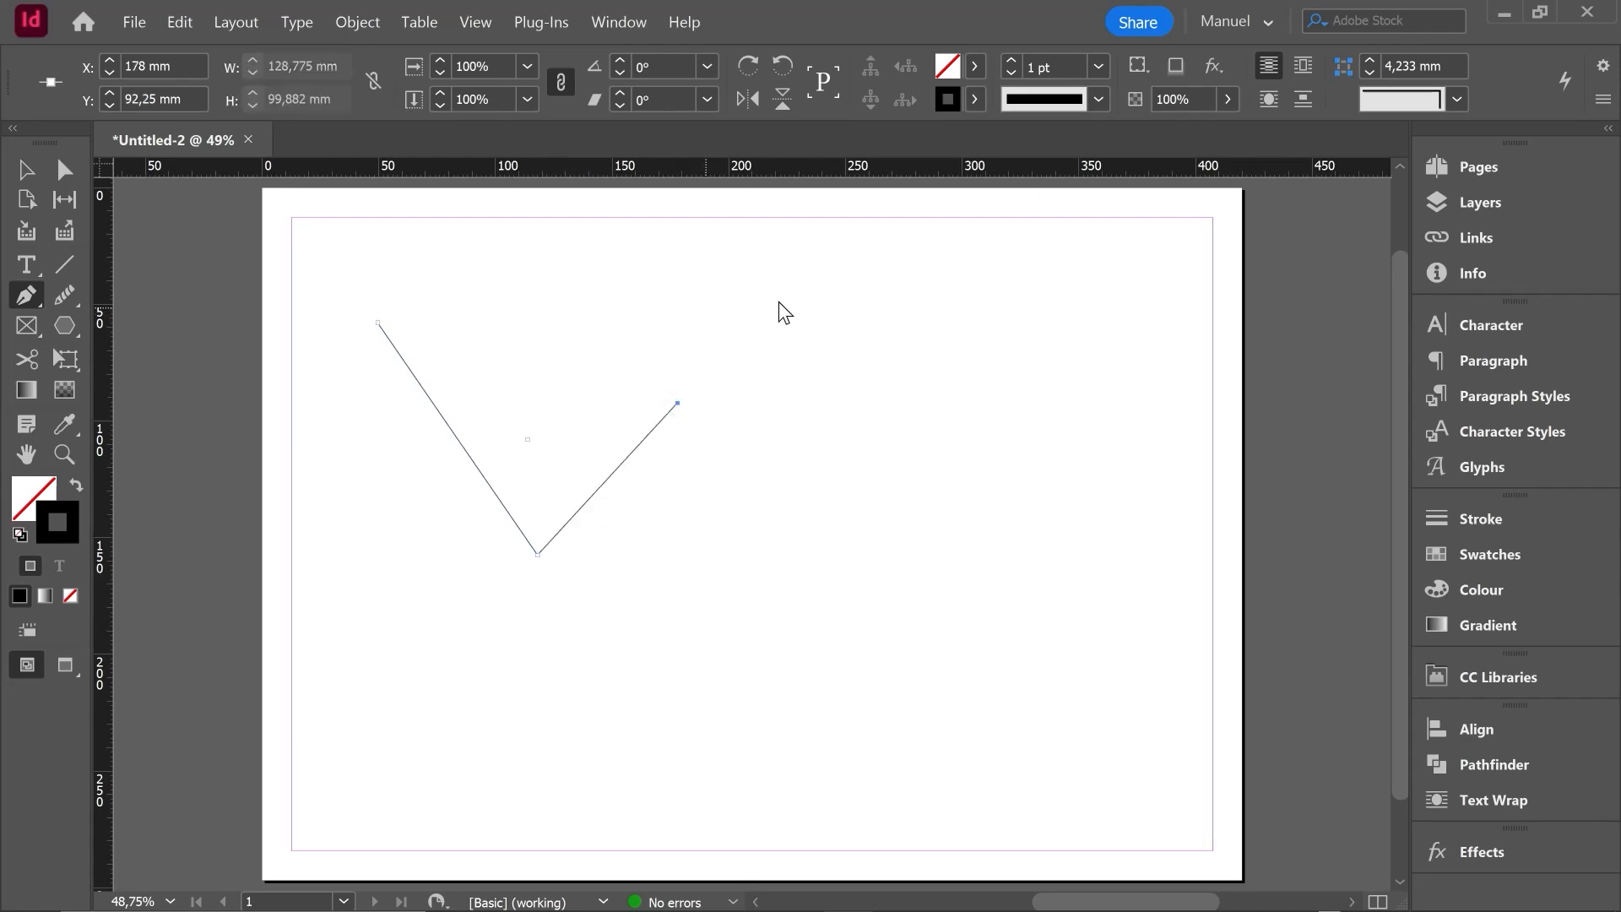
pyautogui.click(785, 541)
pyautogui.click(927, 306)
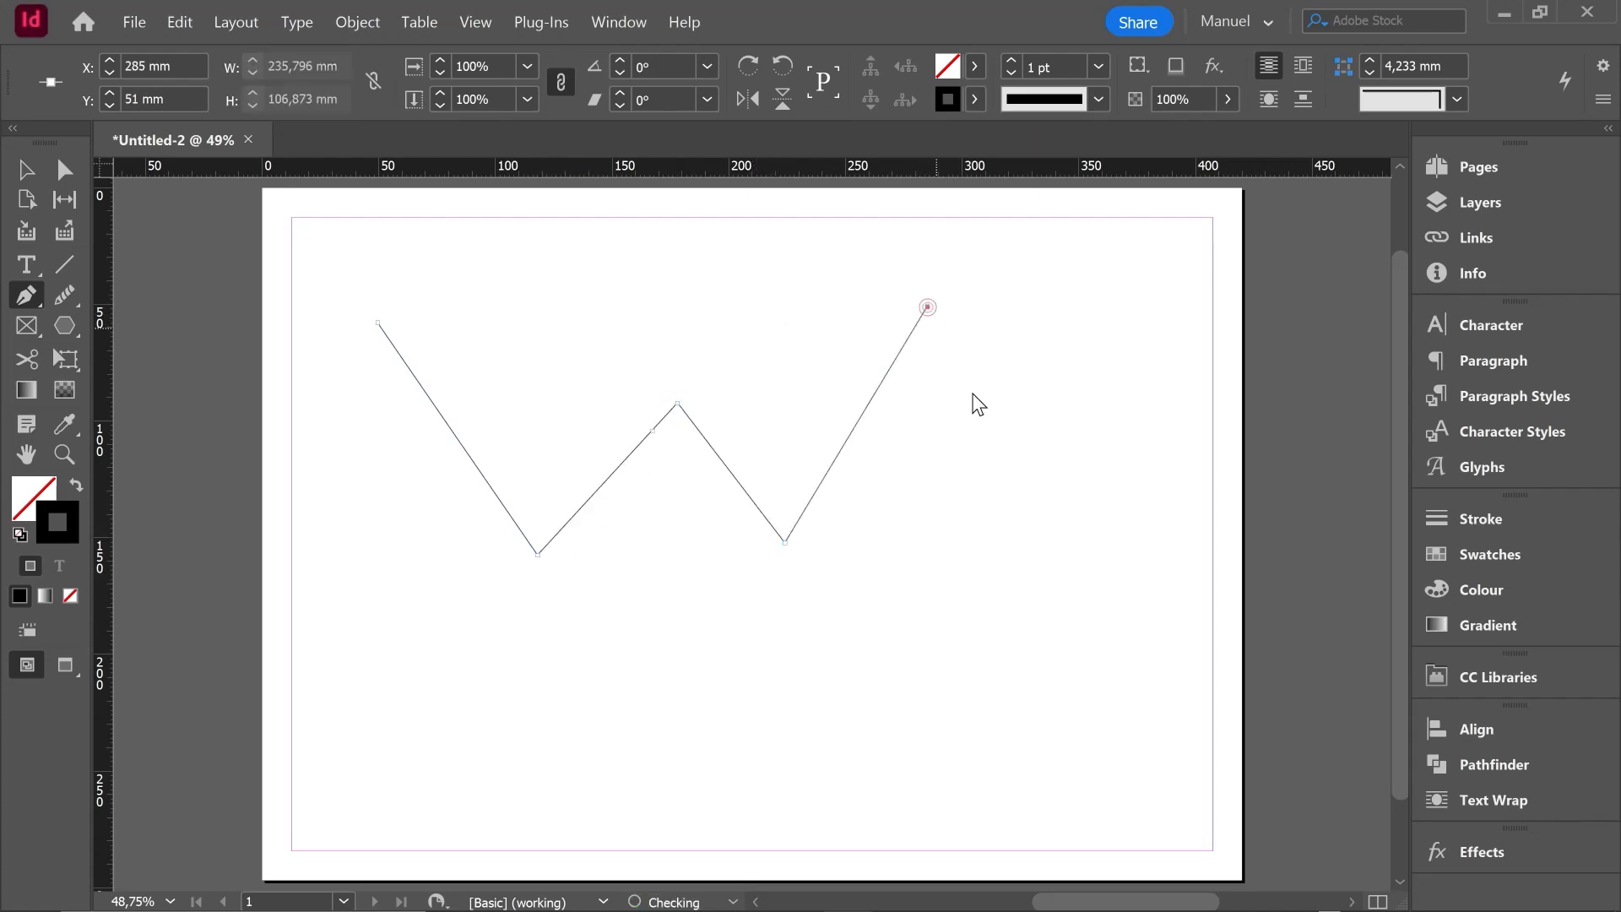
pyautogui.click(1084, 523)
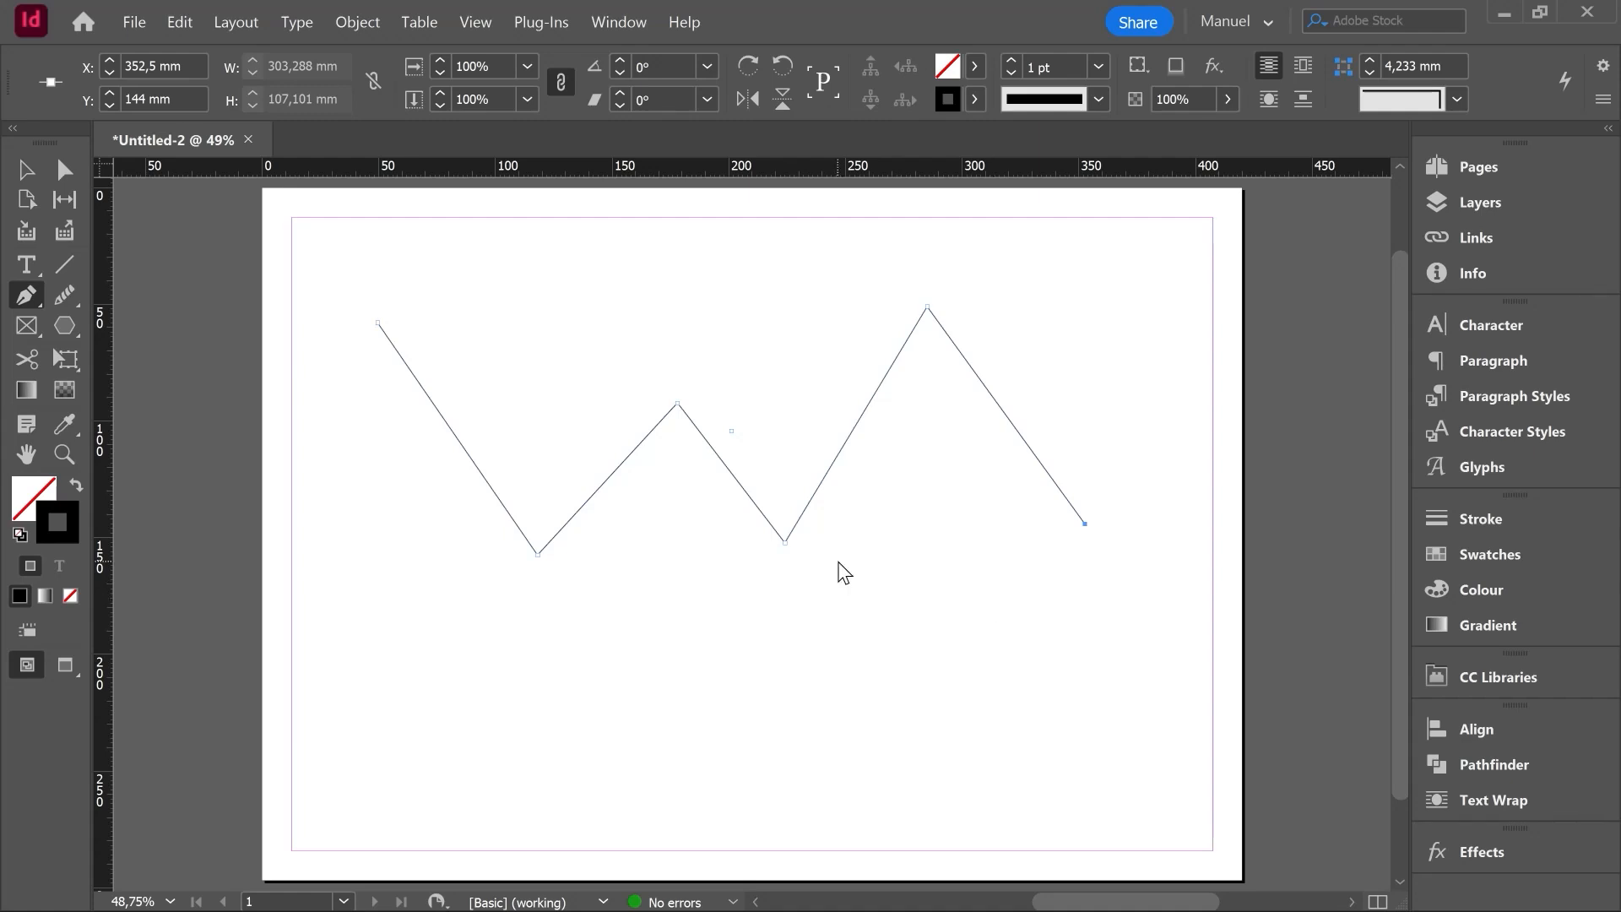
# - Move the zigzag path slightly down and to the right on the page and set its stroke weight to 20 pt
pyautogui.click(28, 175)
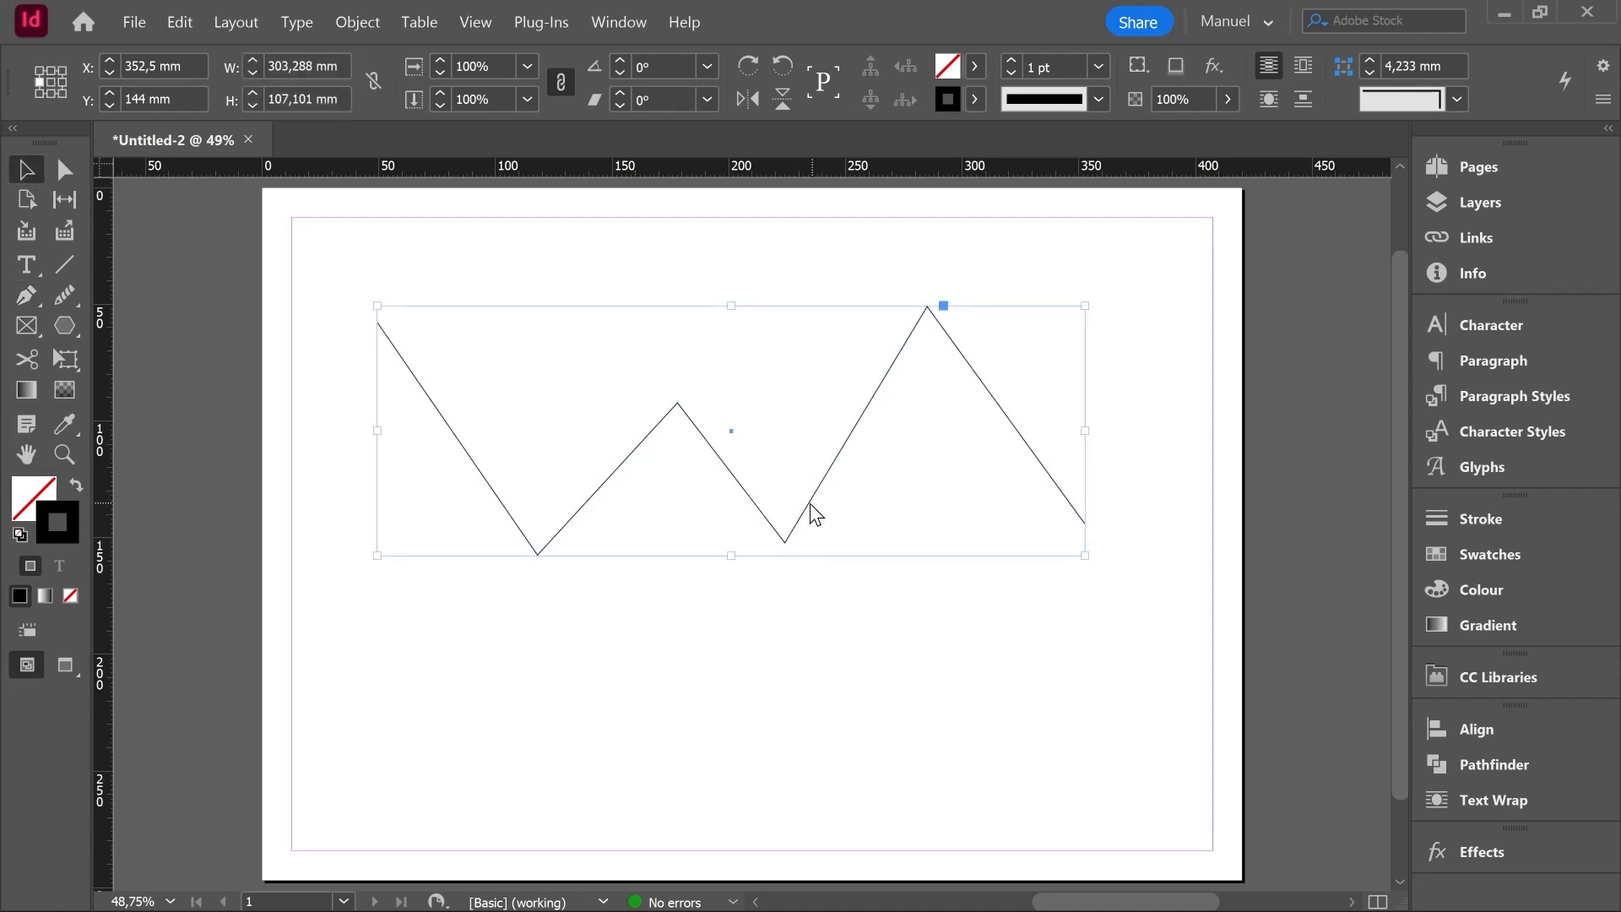
pyautogui.moveTo(803, 521); pyautogui.dragTo(836, 554)
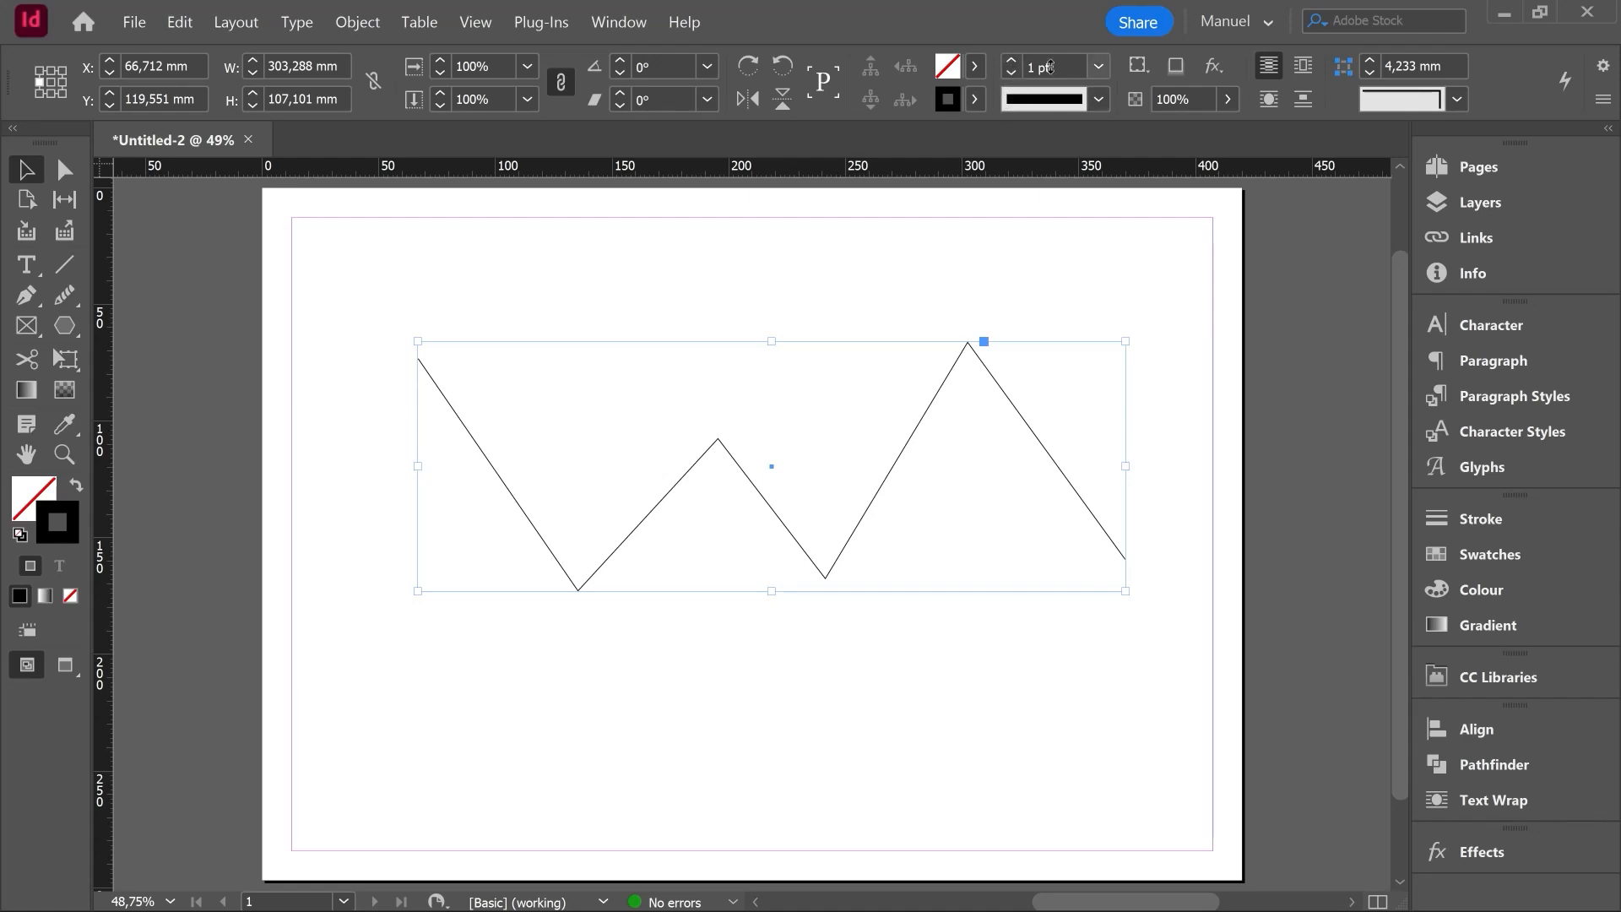
pyautogui.scroll(14, 1050, 68)
pyautogui.scroll(-1, 1049, 68)
pyautogui.scroll(-3, 1049, 68)
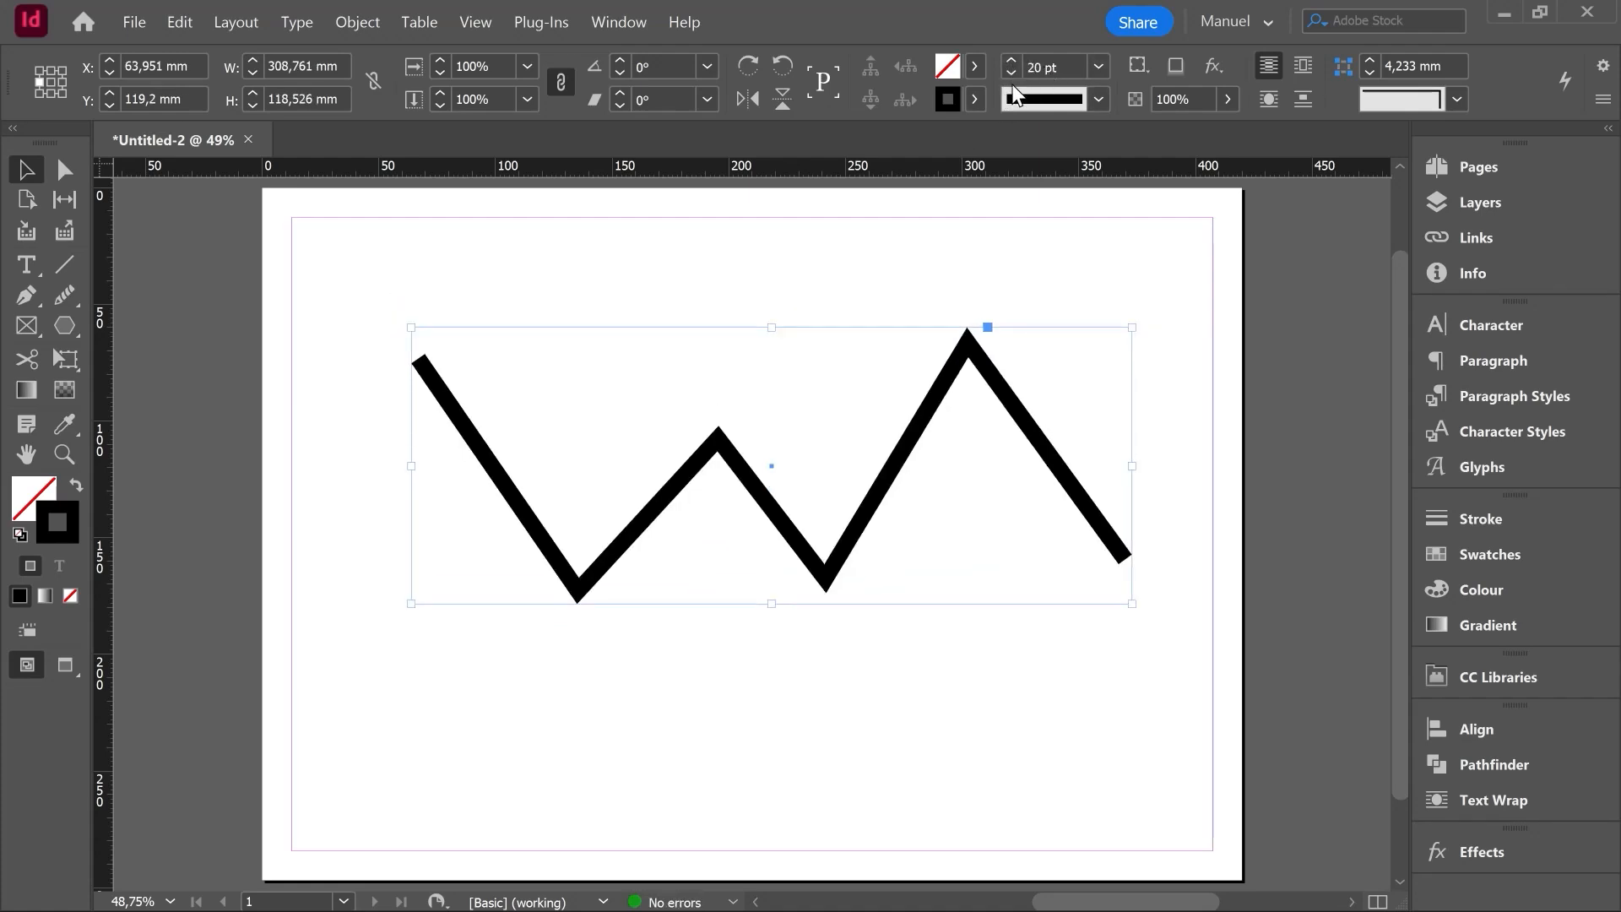
# - Change the zigzag path's stroke colour to magenta and deselect it
pyautogui.click(976, 100)
pyautogui.click(794, 316)
pyautogui.click(738, 644)
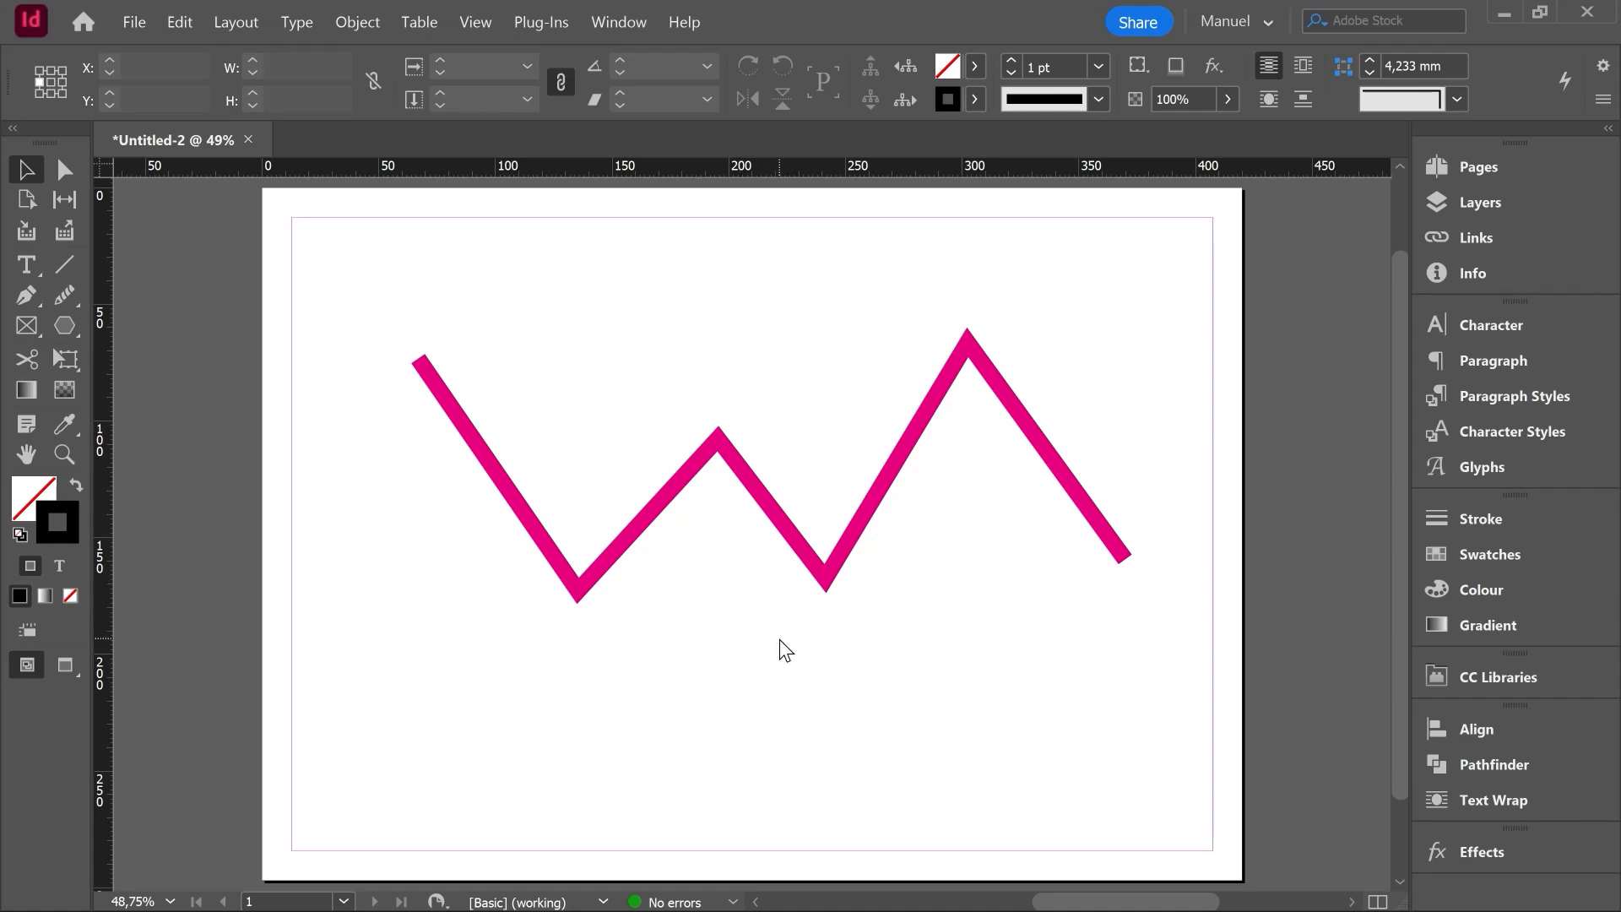
# - Reshape the zigzag with the Direct Selection tool, lowering its second valley, shifting the middle peak and bringing the first segment roughly horizontal
pyautogui.hotkey('ctrl', '=')
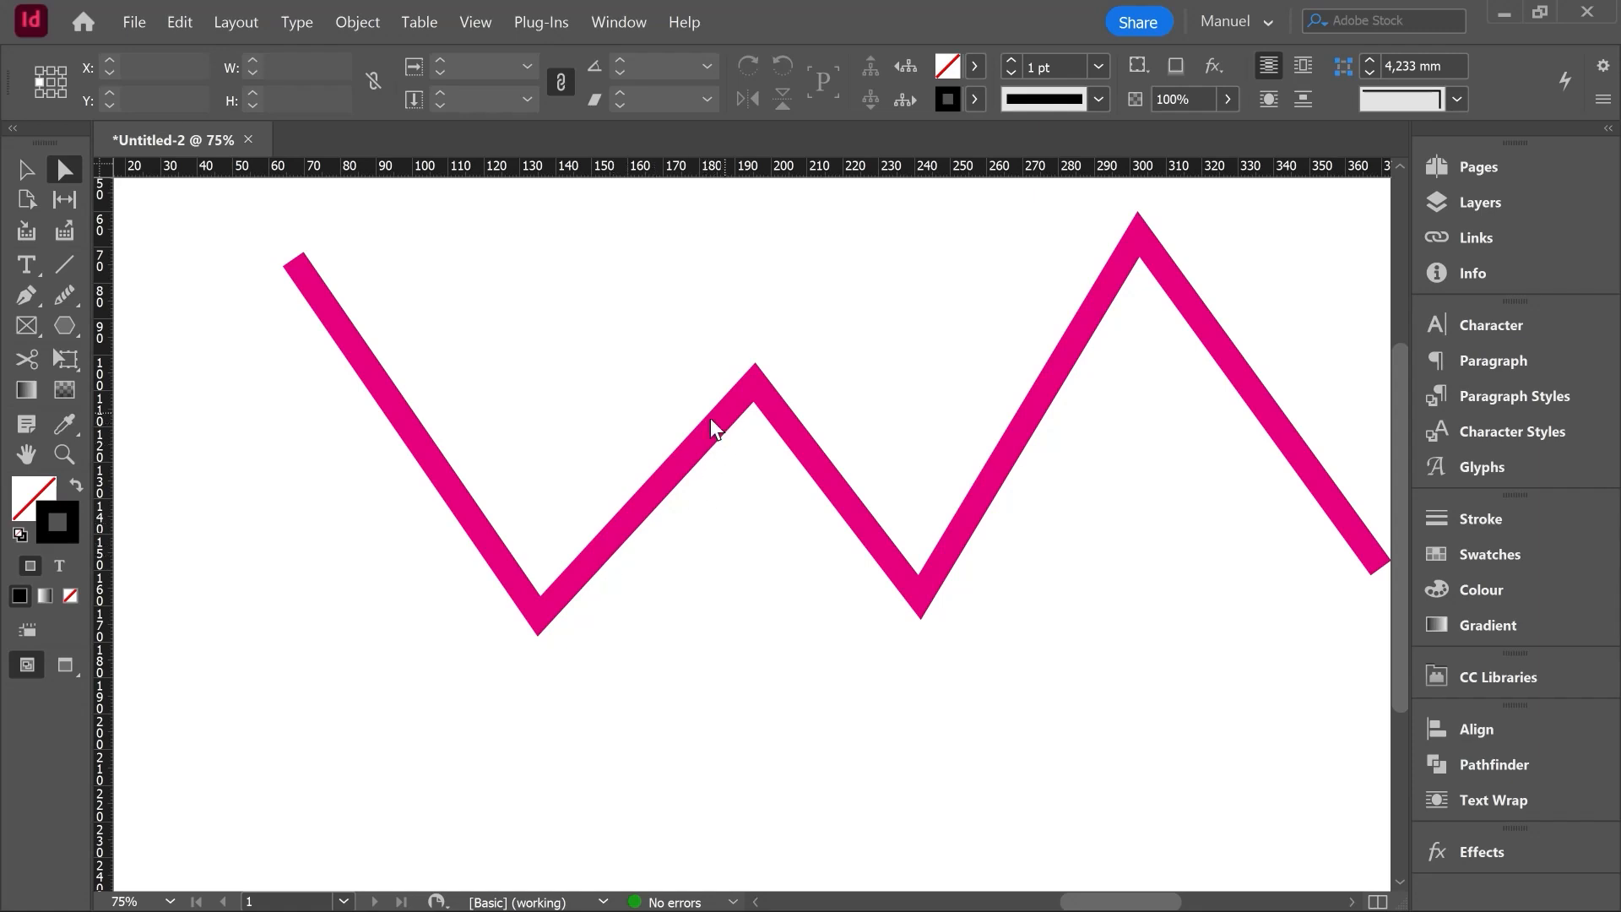
pyautogui.click(794, 439)
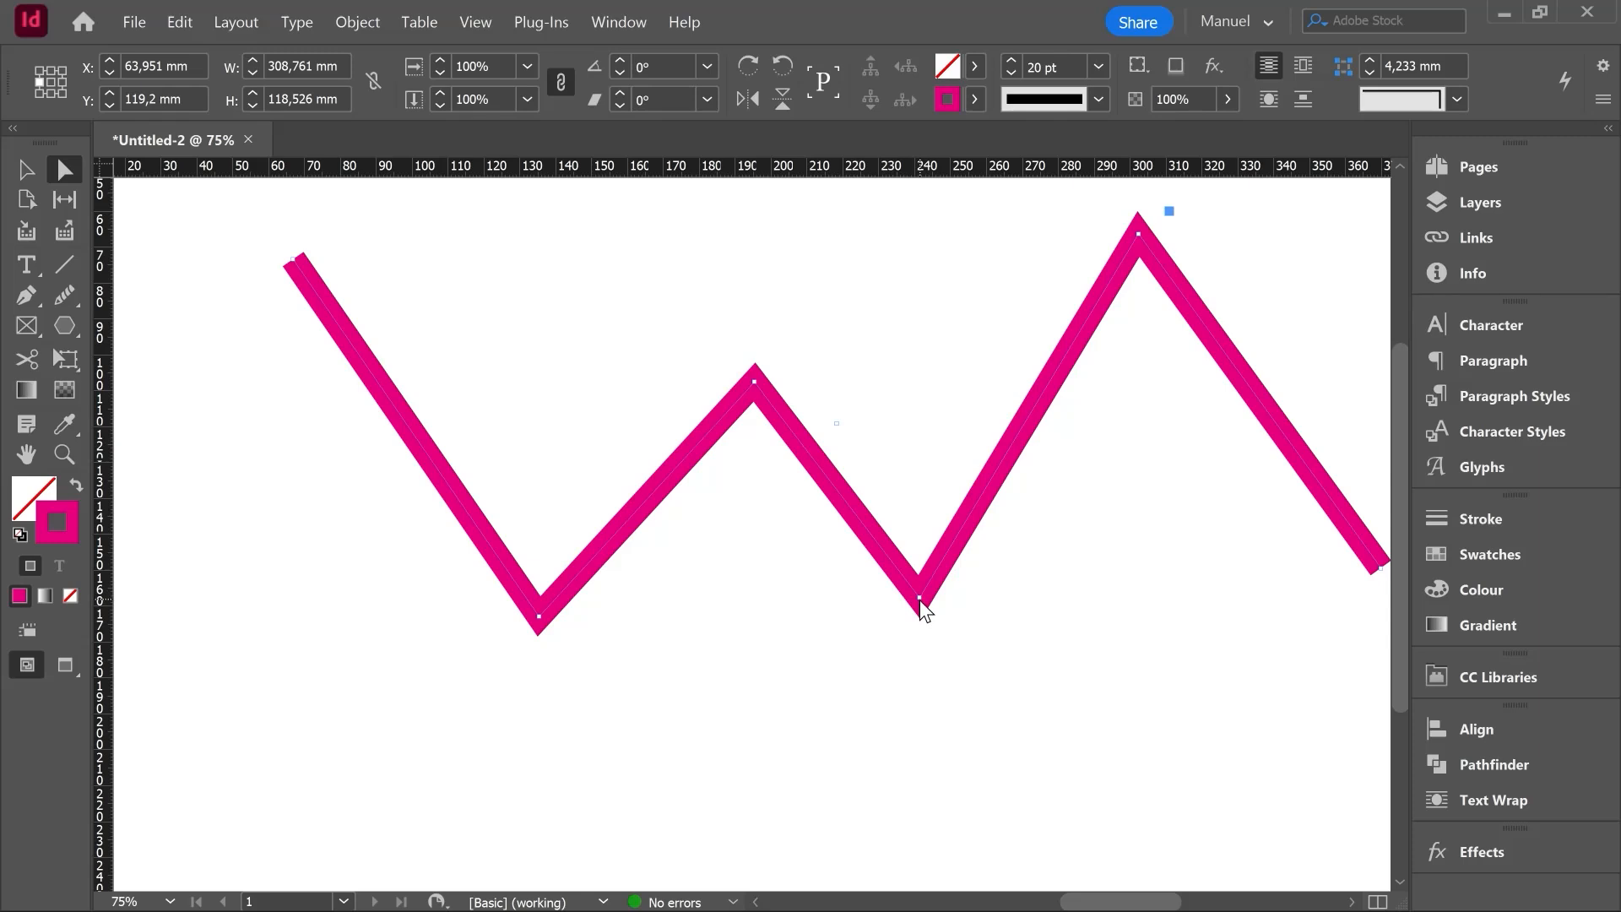
pyautogui.moveTo(919, 599); pyautogui.dragTo(924, 694)
pyautogui.click(753, 382)
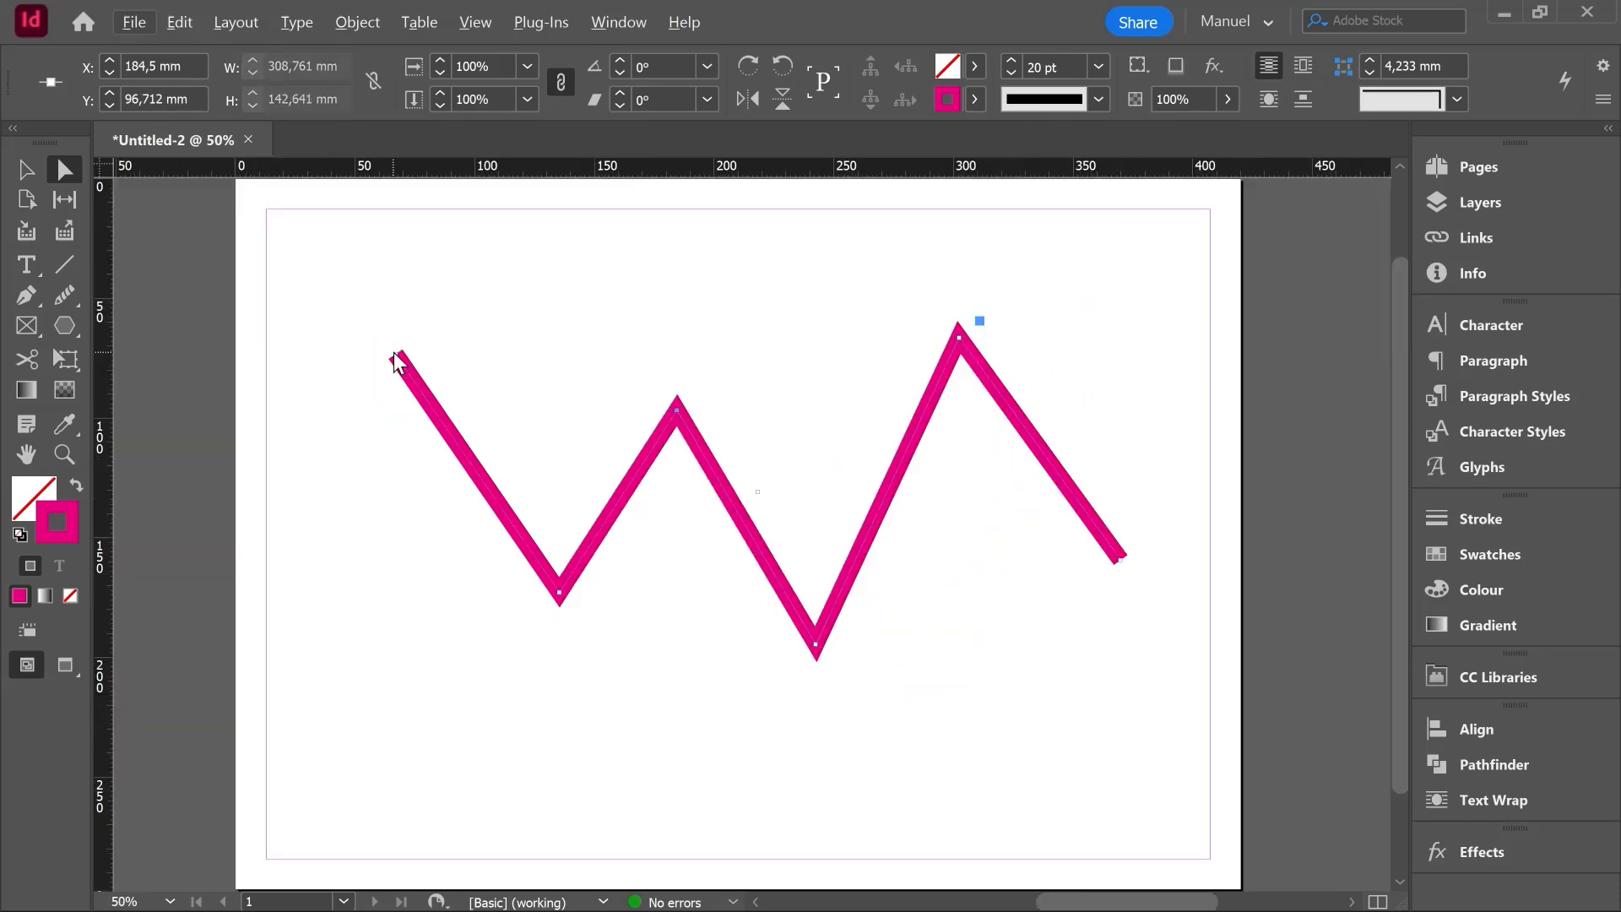
pyautogui.moveTo(394, 353); pyautogui.dragTo(326, 586)
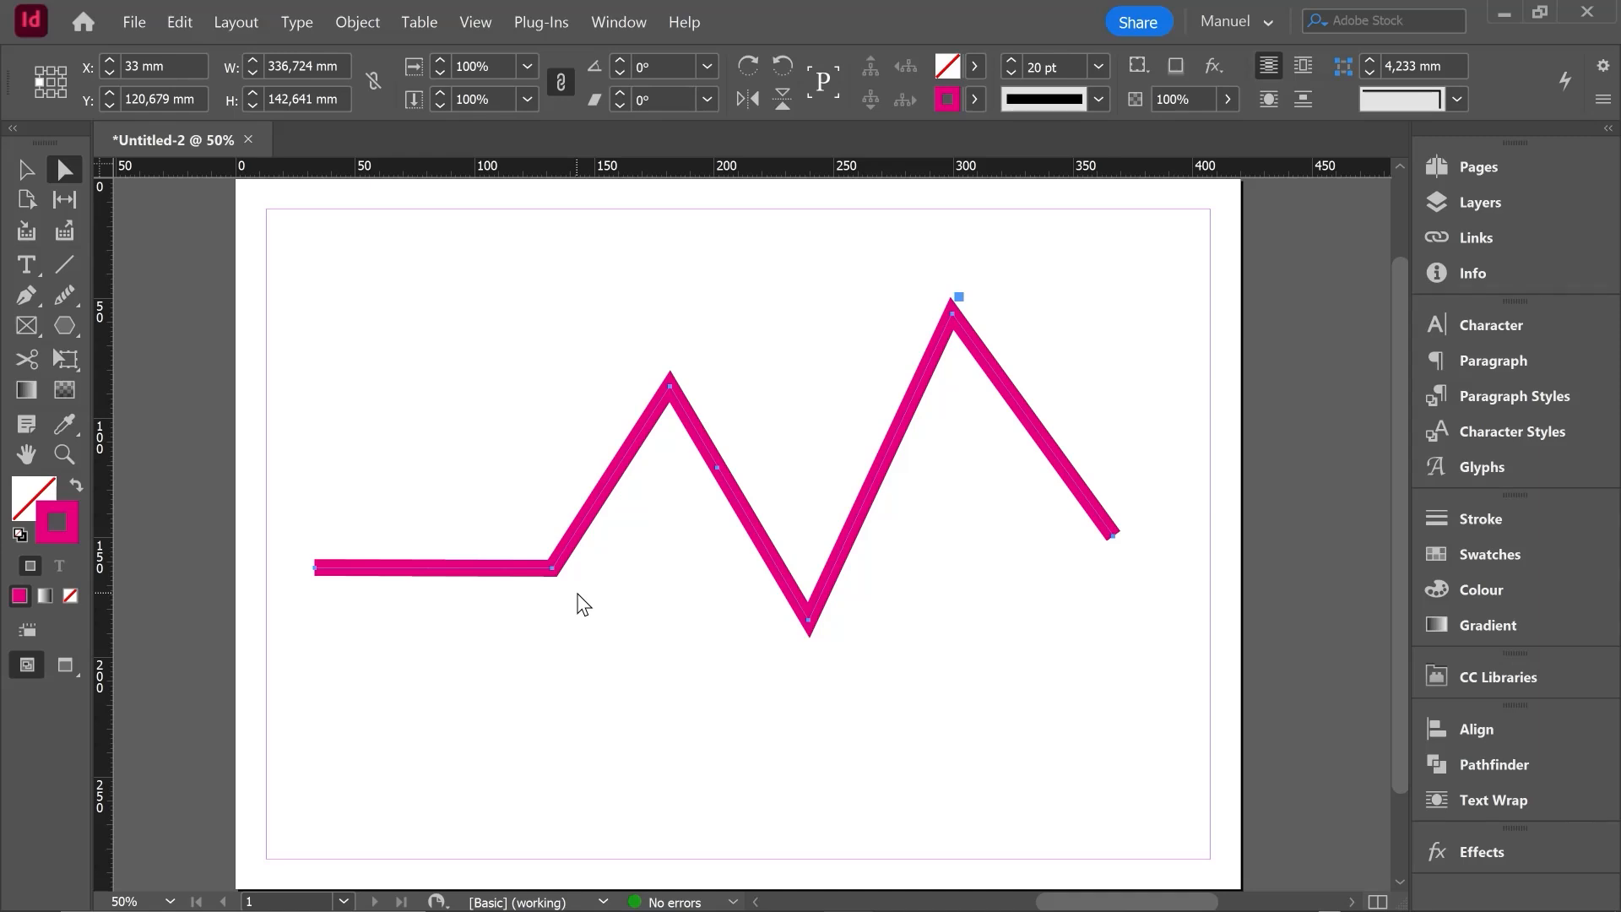
# - Squash the whole path vertically from its upper edge to a height of about 63 mm and deselect it
pyautogui.press('v')
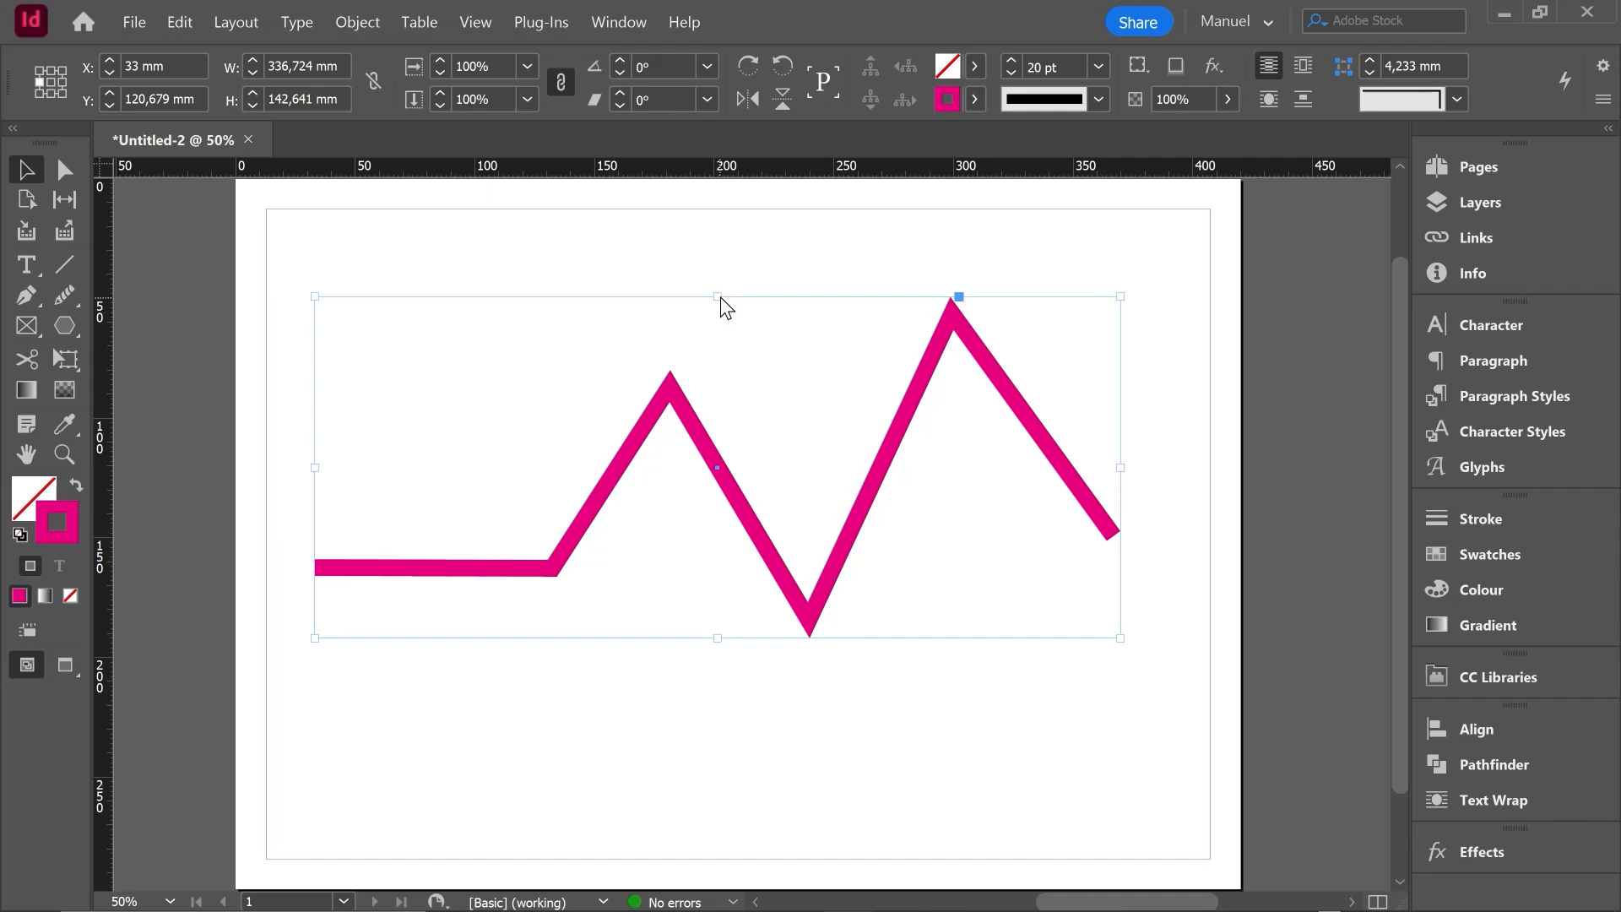
pyautogui.moveTo(718, 298); pyautogui.dragTo(724, 487)
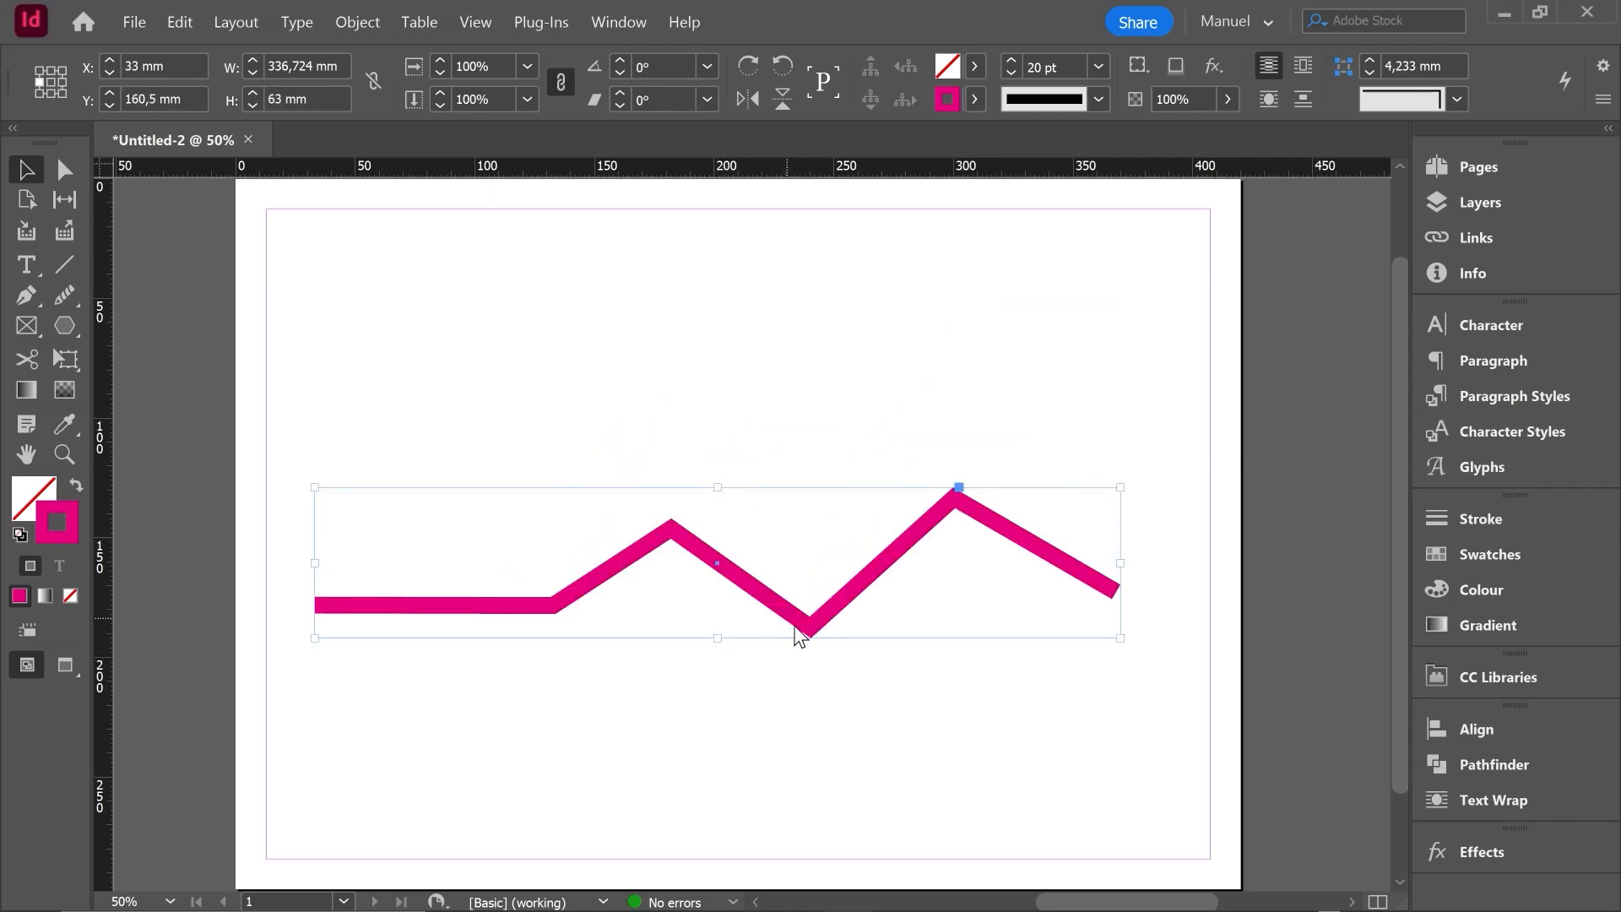
pyautogui.click(878, 682)
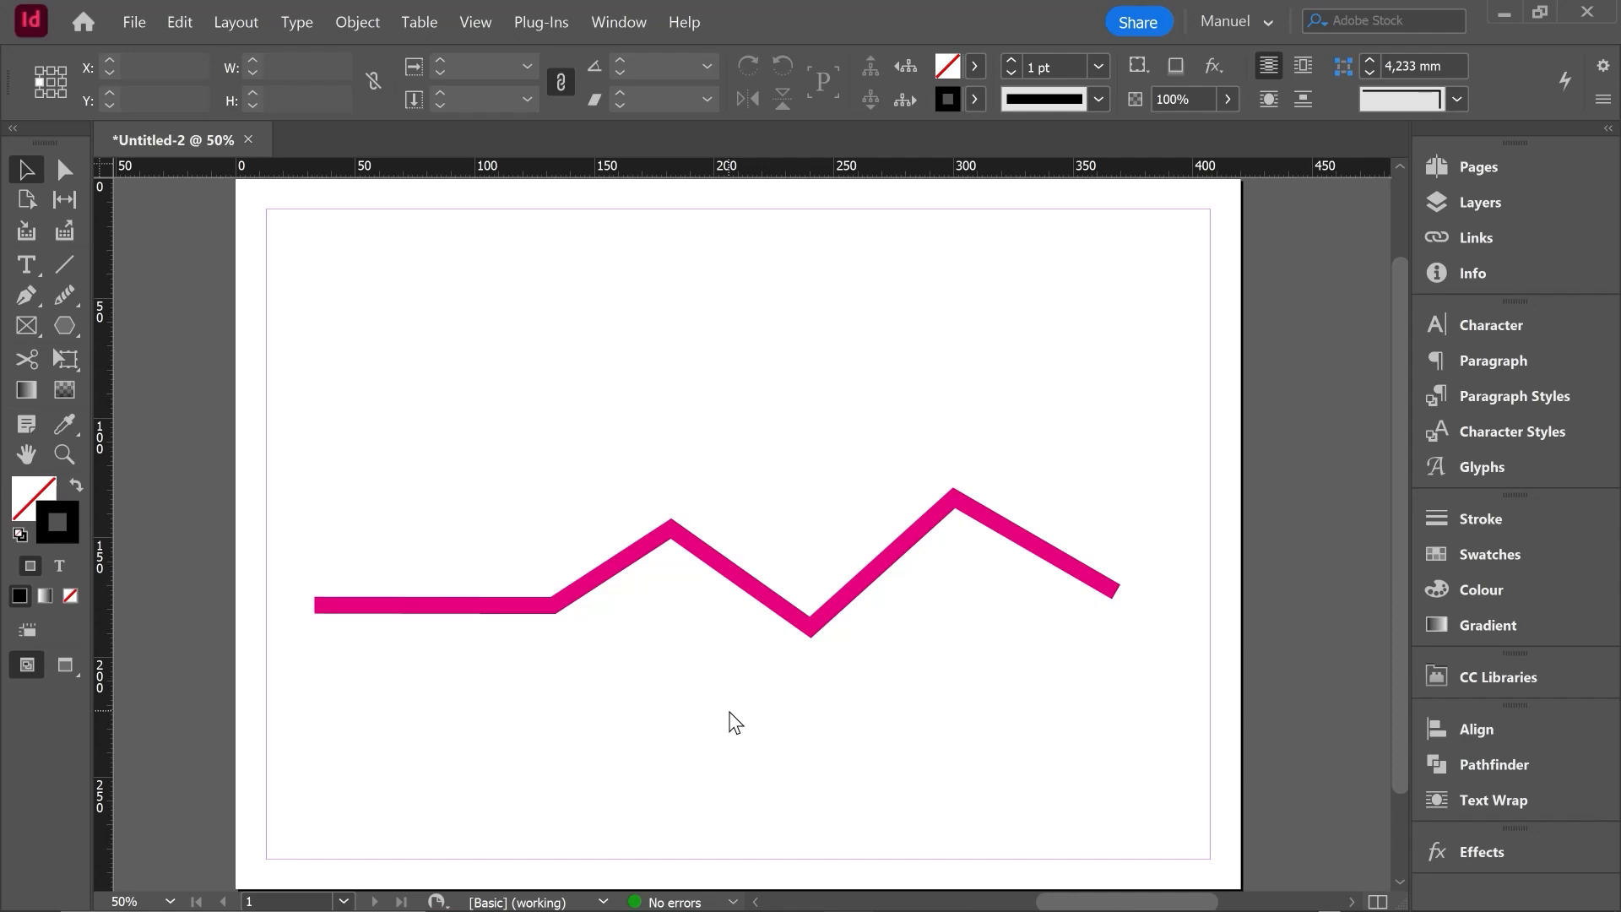
# - Add an anchor point near the middle of the path's horizontal first segment and pull it straight up to about Y 104 mm
pyautogui.click(32, 298)
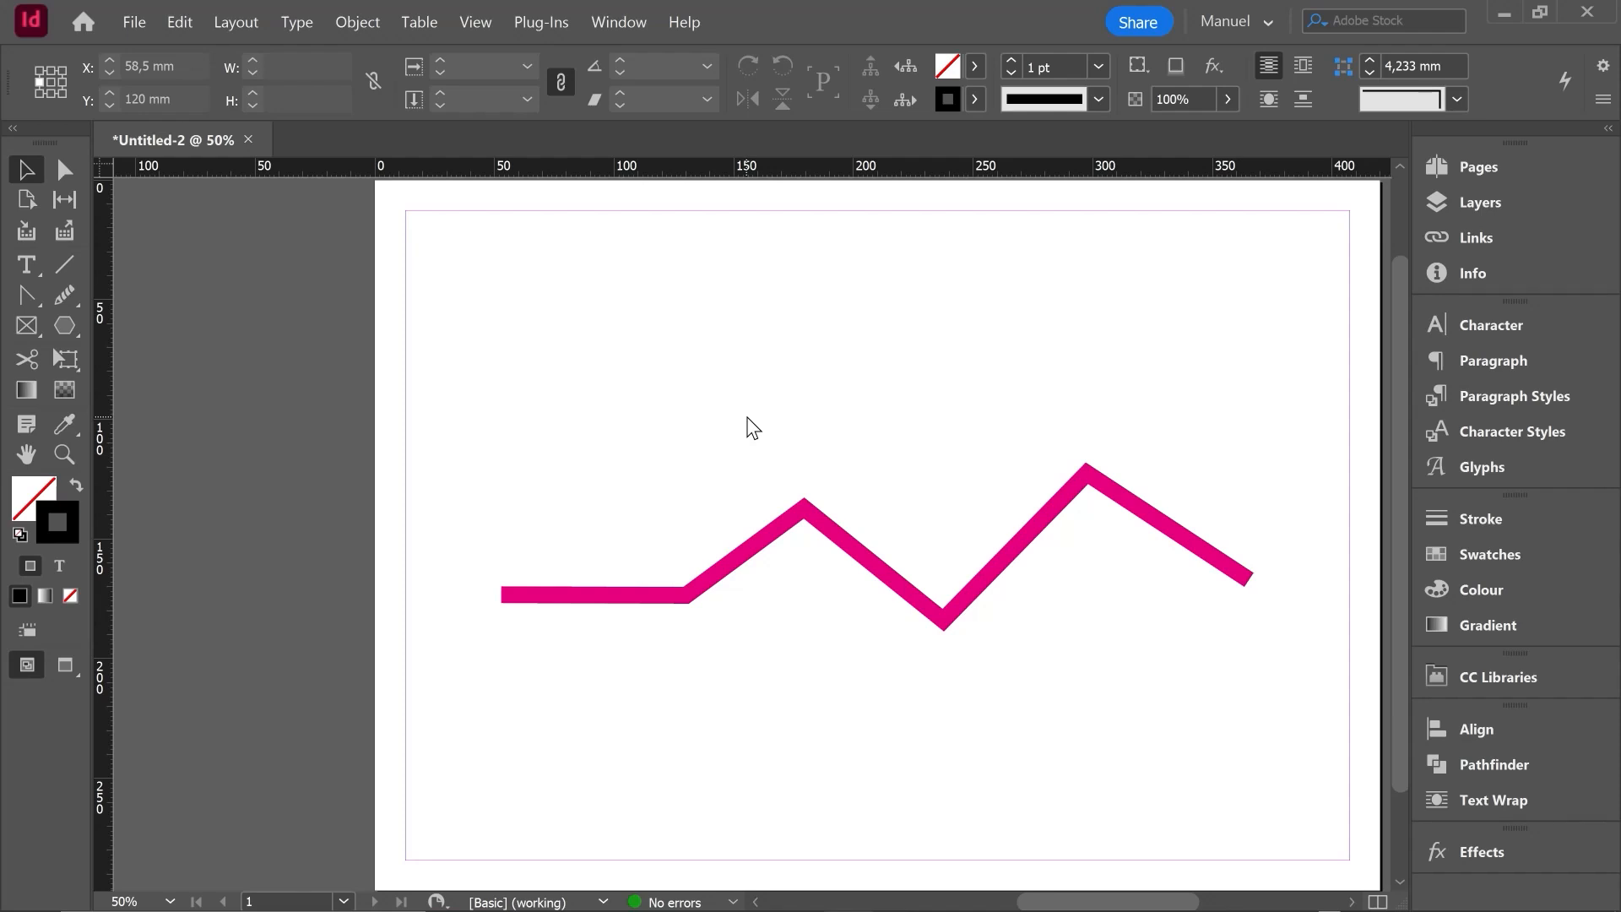
pyautogui.click(26, 296)
pyautogui.rightClick(27, 295)
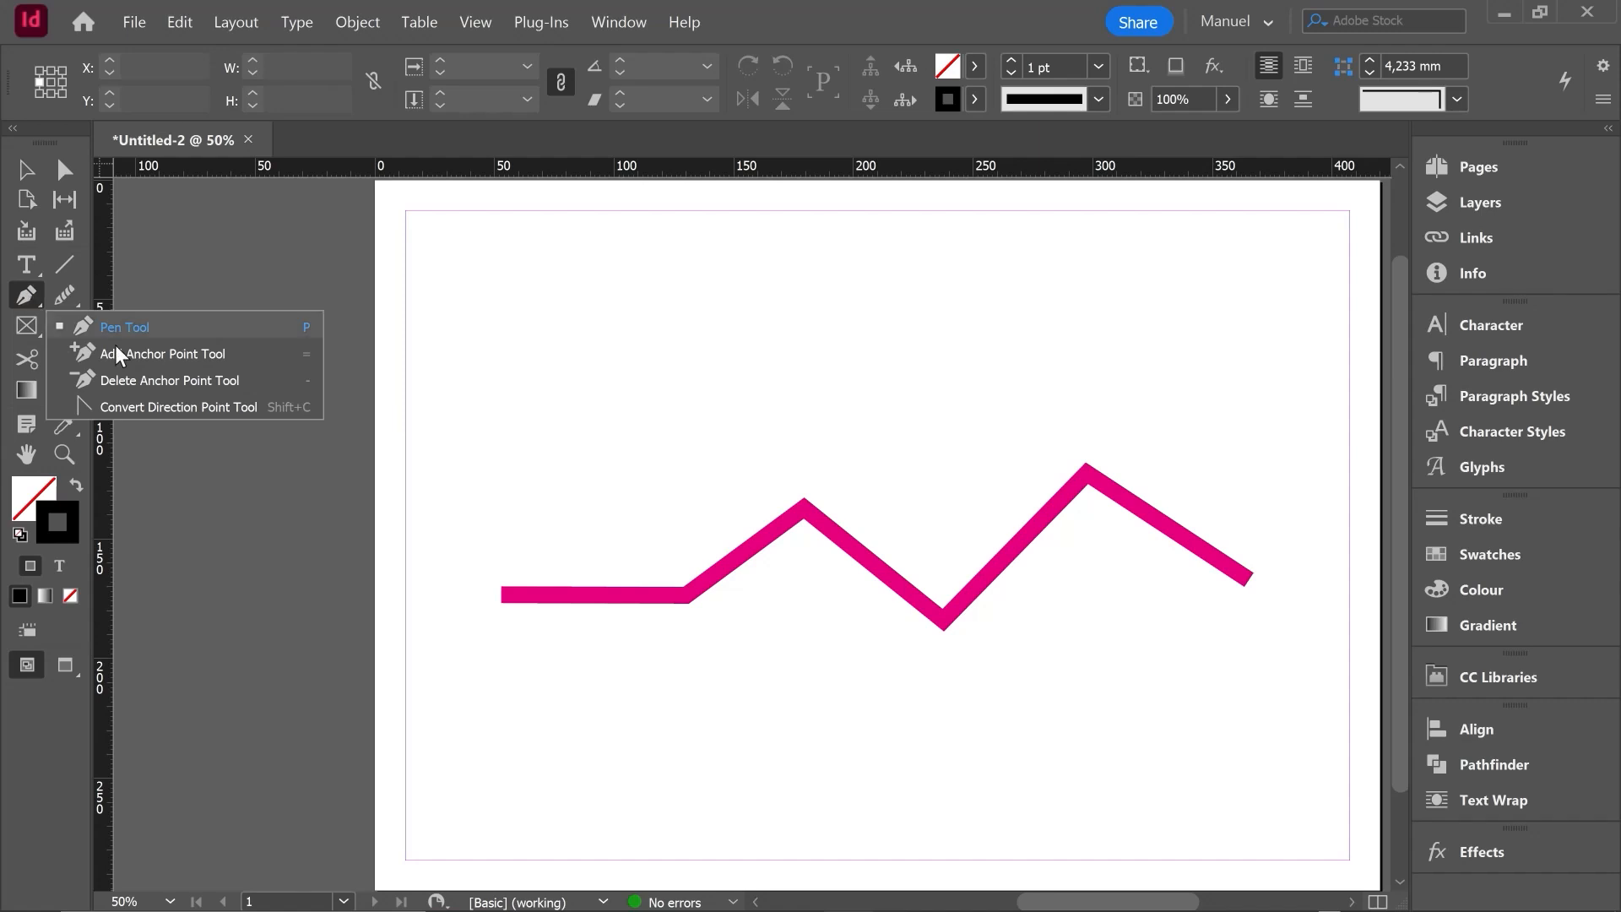
pyautogui.click(195, 356)
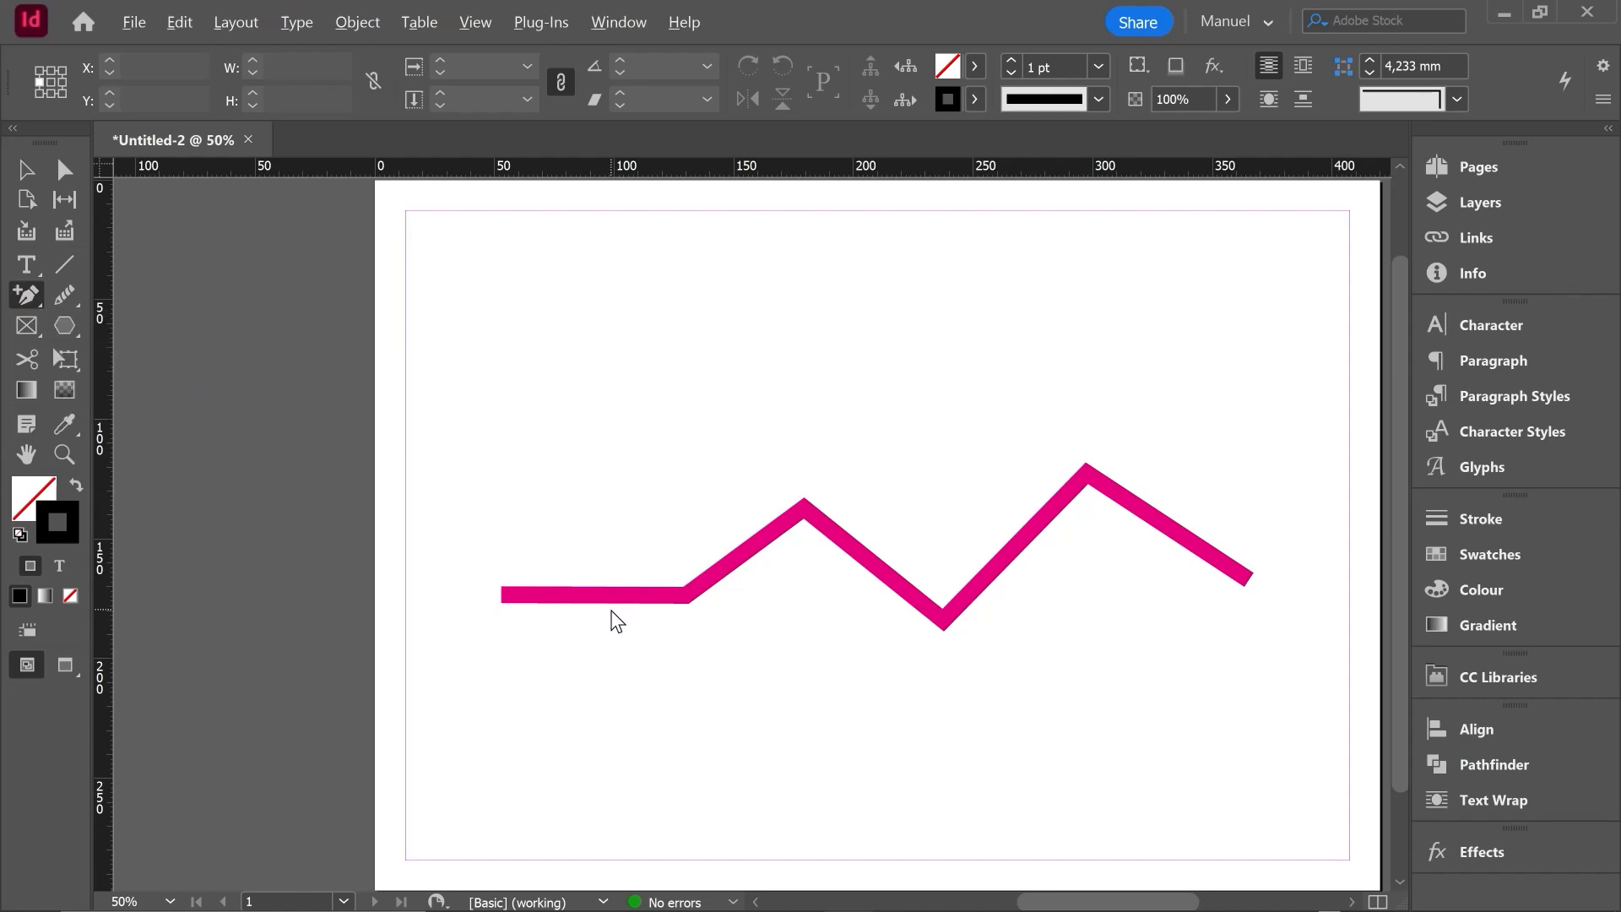
pyautogui.scroll(1, 612, 622)
pyautogui.press('alt')
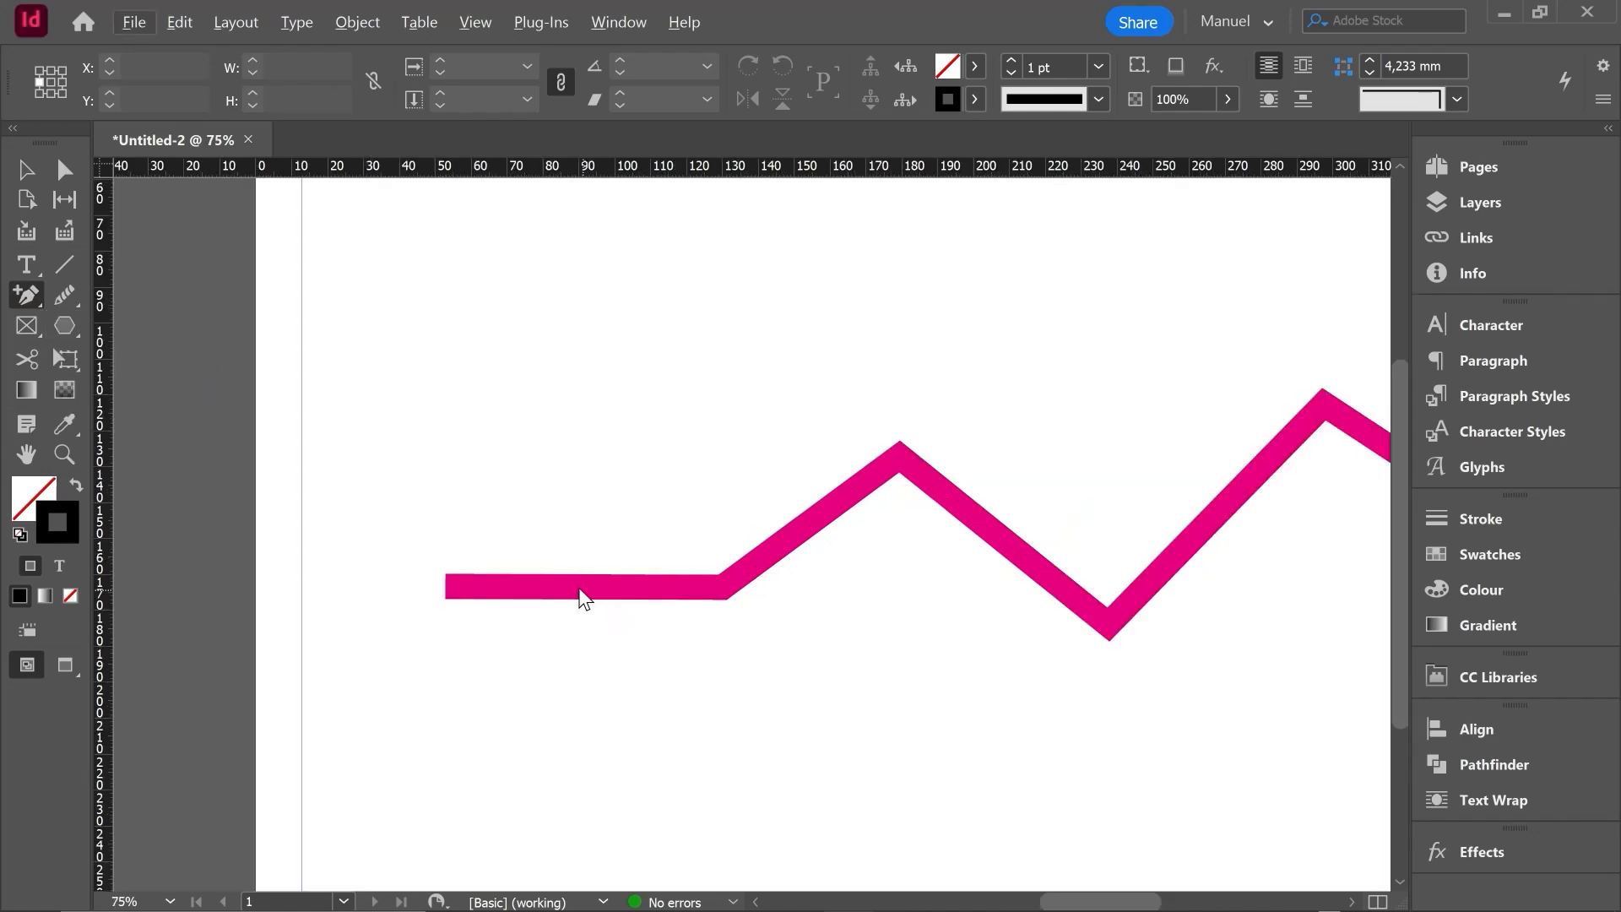
pyautogui.click(573, 586)
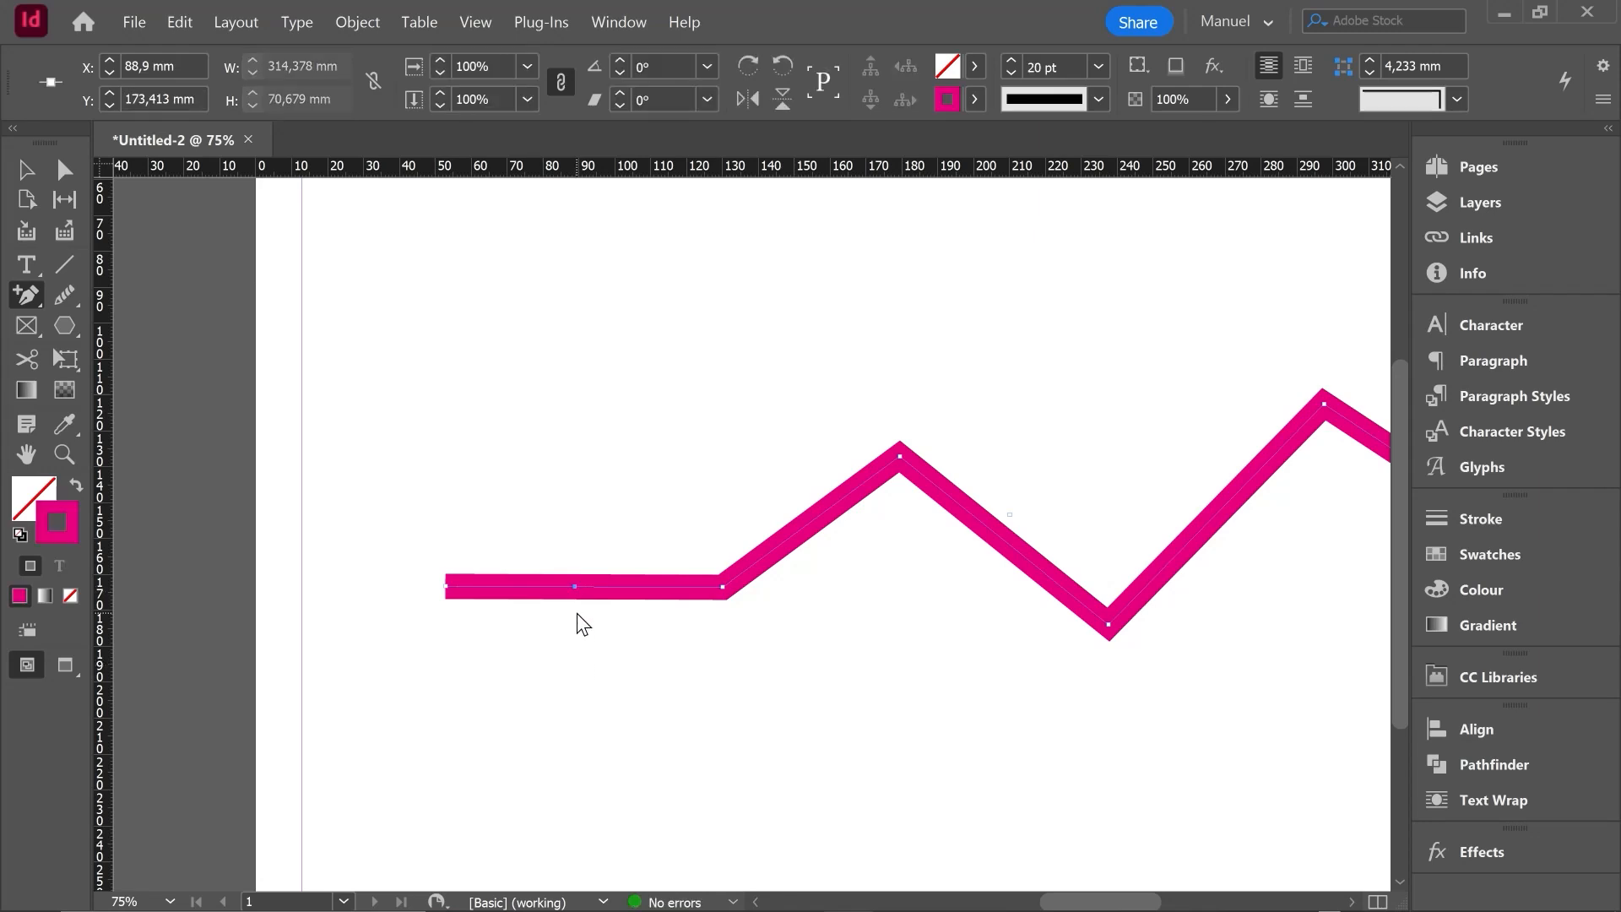
pyautogui.click(62, 172)
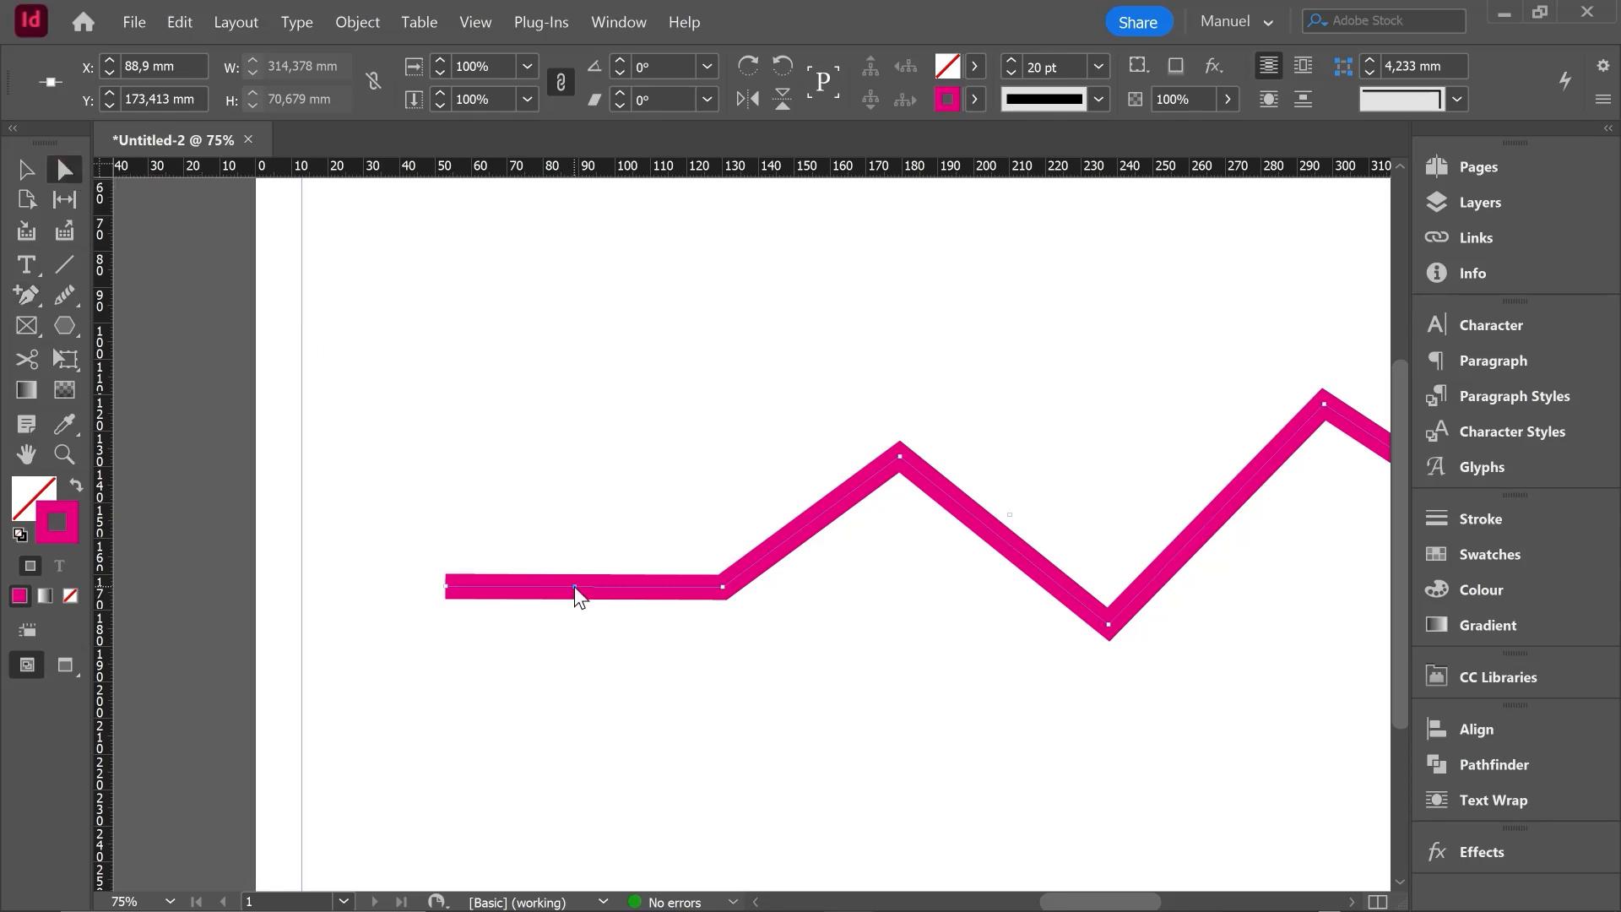
pyautogui.moveTo(574, 585); pyautogui.dragTo(575, 337)
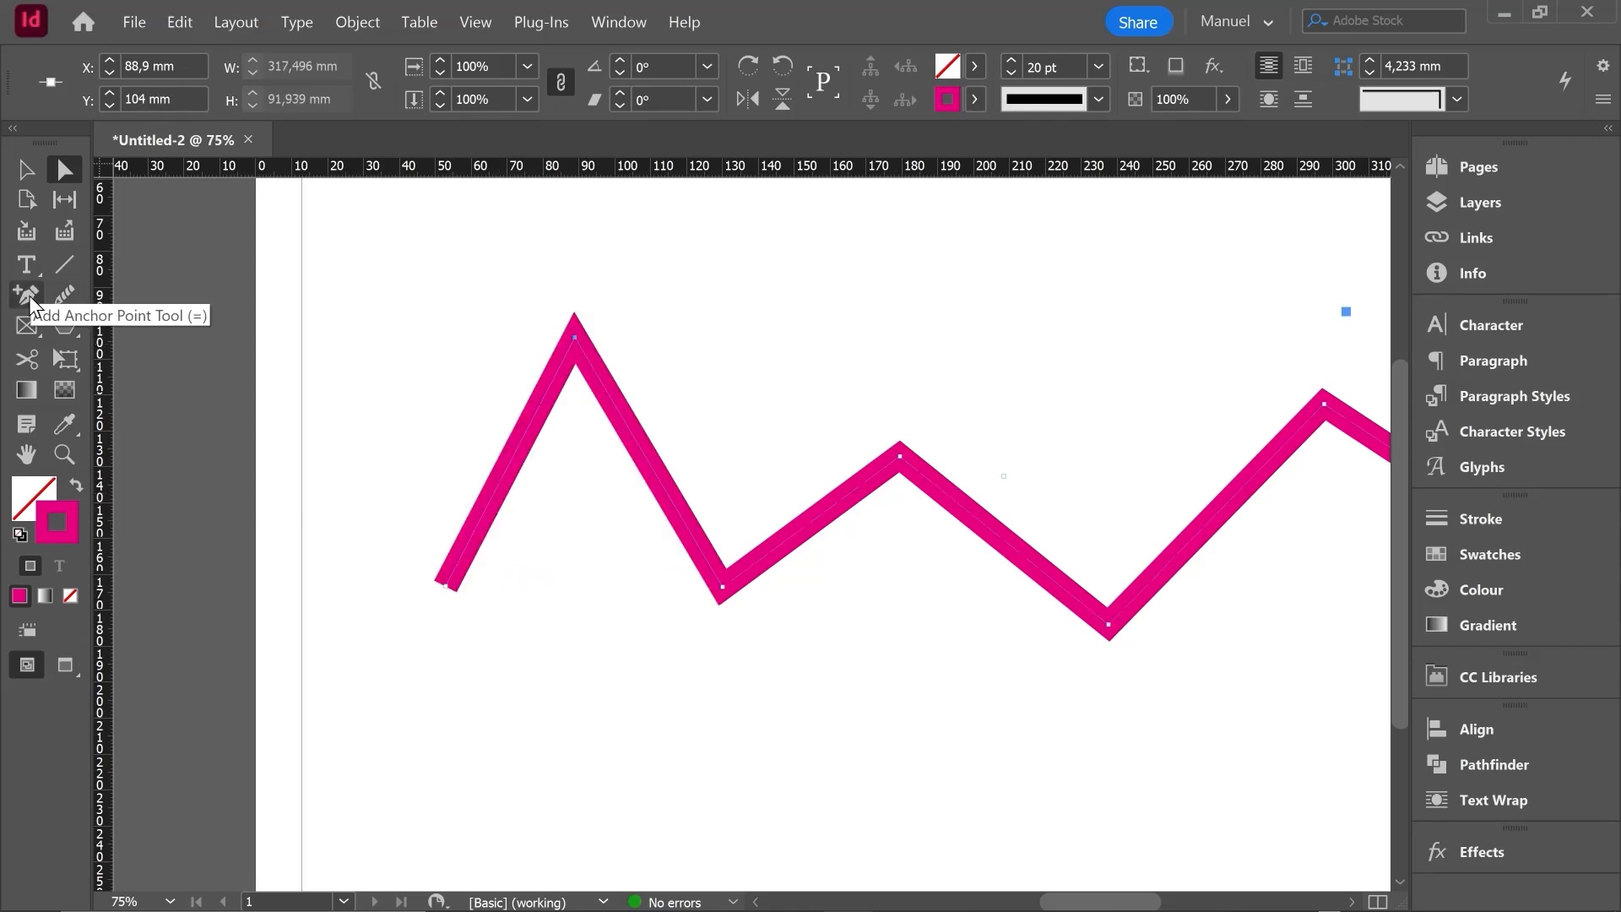
# - Delete the path's second, third and fourth anchor points with the Delete Anchor Point tool
pyautogui.moveTo(29, 295); pyautogui.dragTo(151, 372)
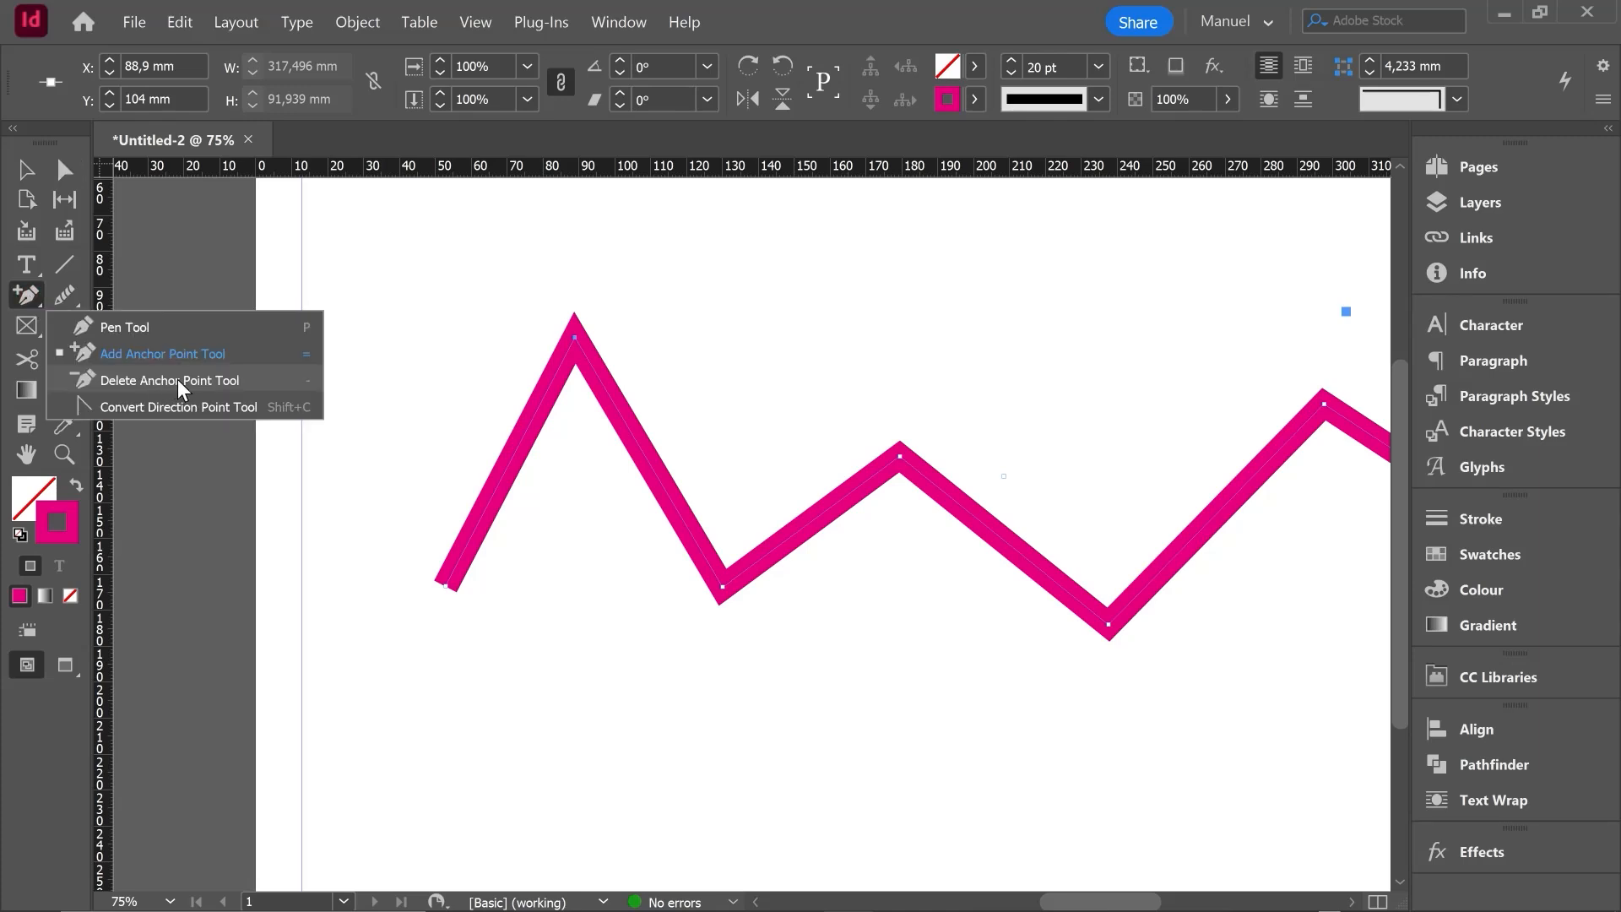
pyautogui.click(178, 378)
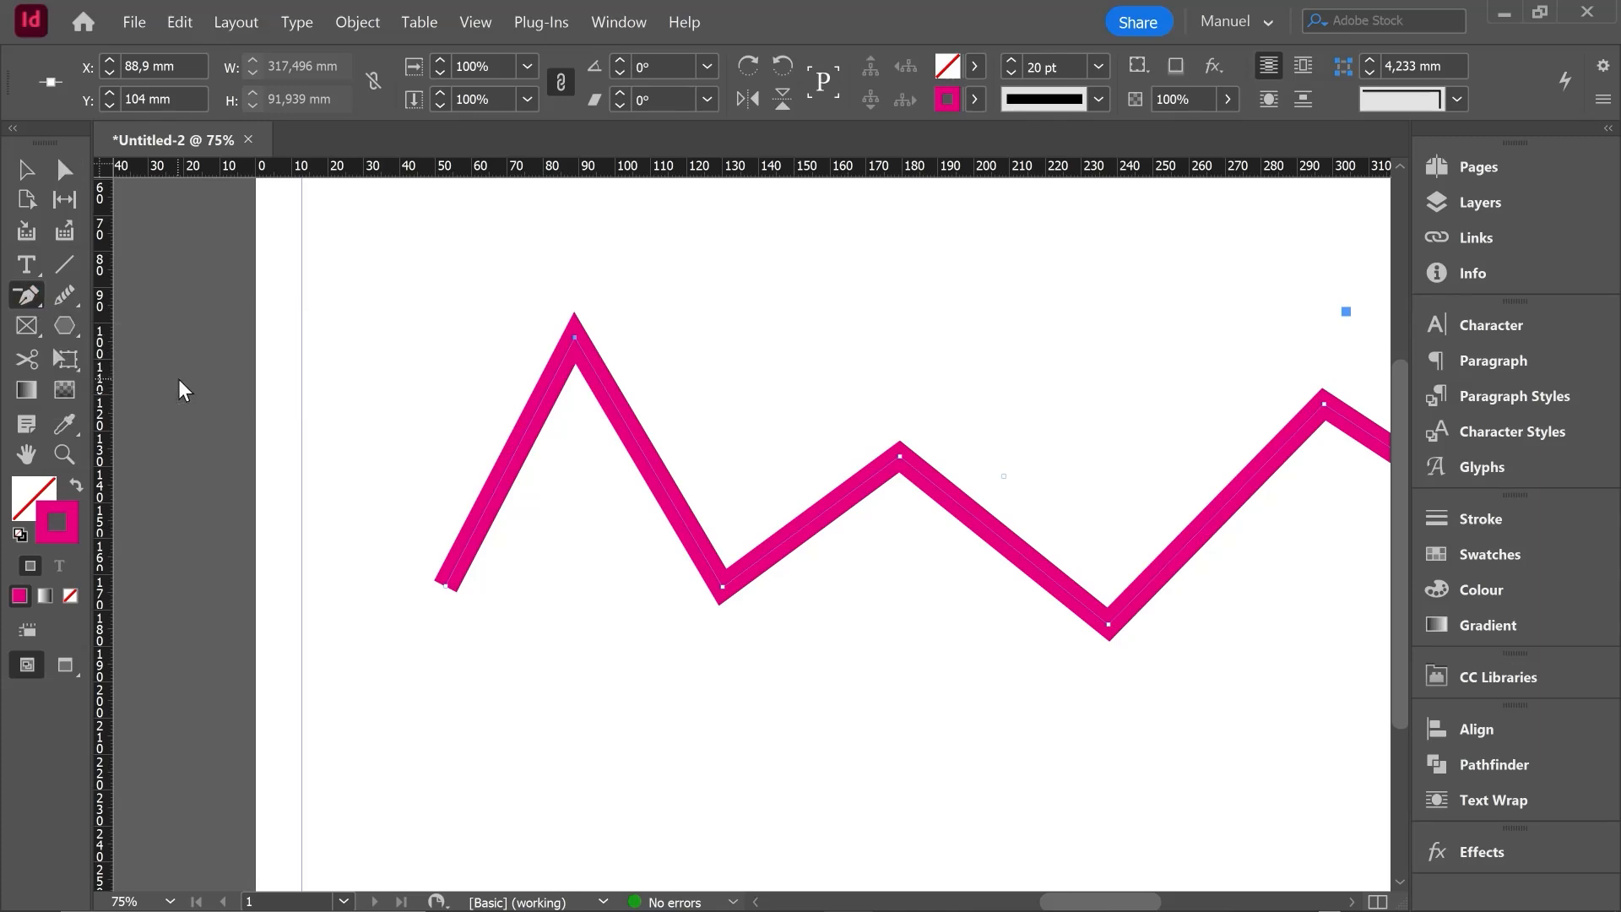
pyautogui.click(574, 337)
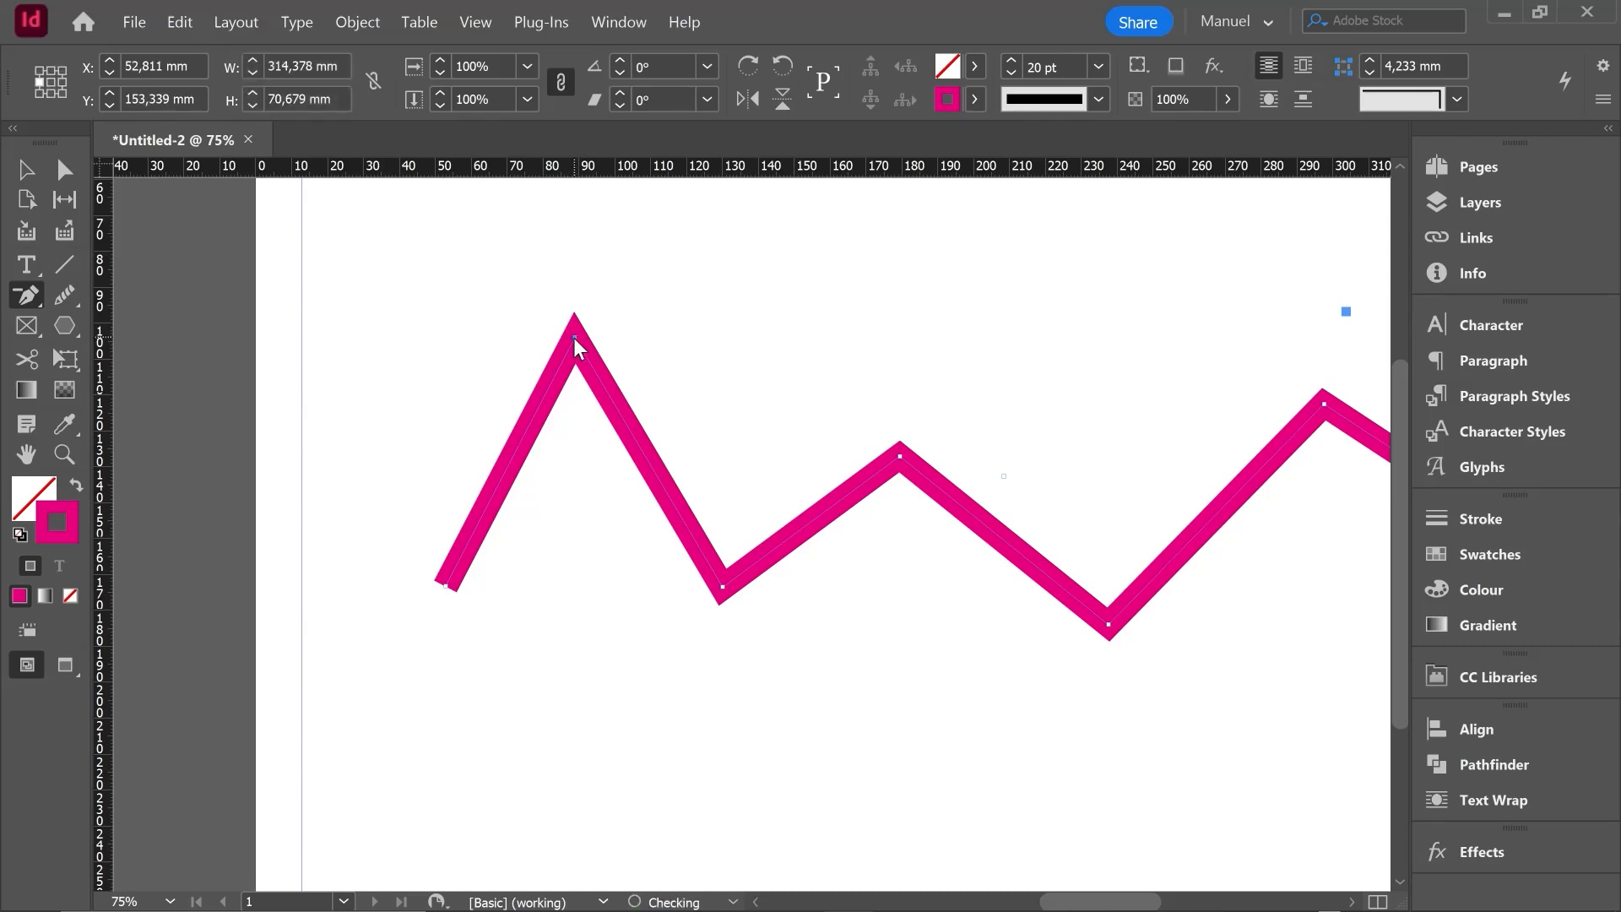
pyautogui.click(723, 585)
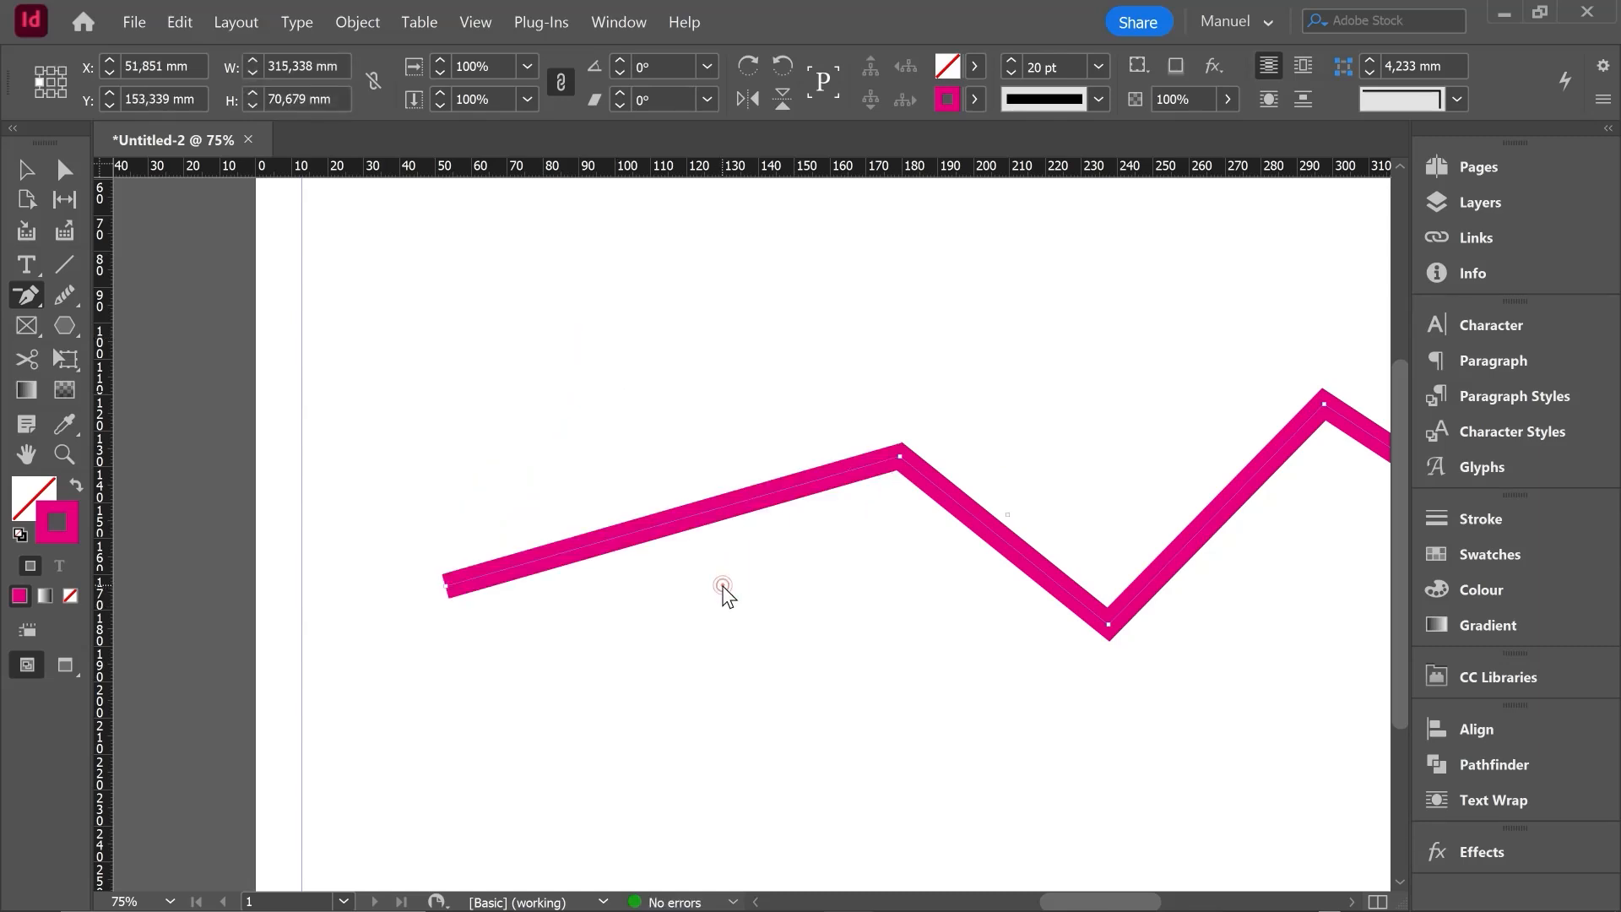
pyautogui.click(899, 457)
pyautogui.scroll(-1, 591, 643)
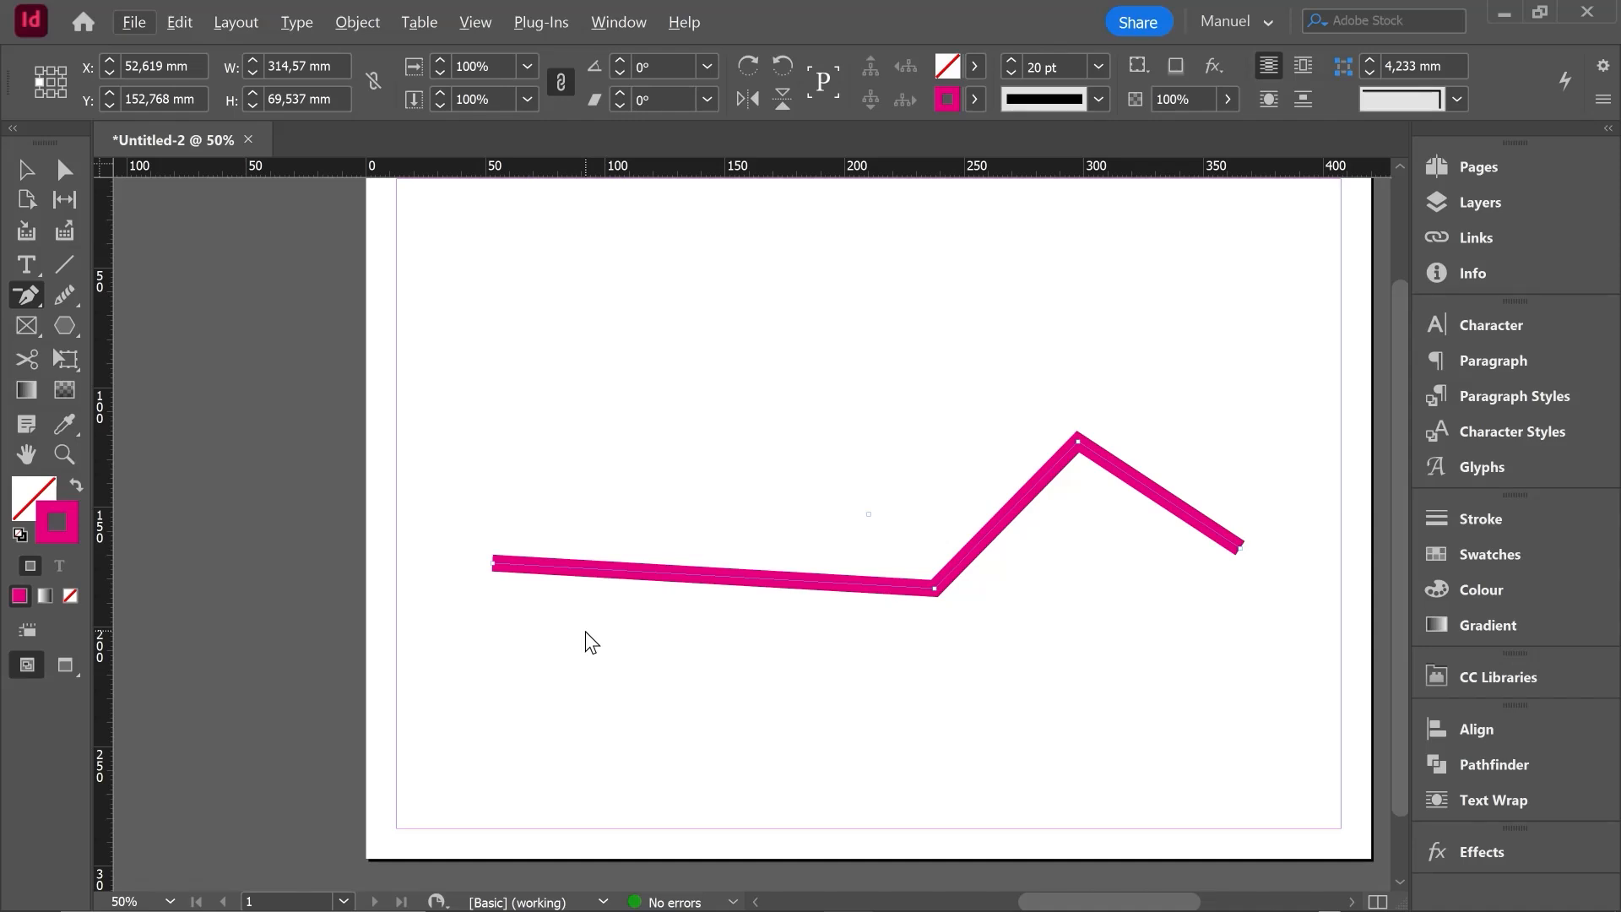
# - Convert the valley corner before the remaining peak into a smooth curve with the Convert Direction Point tool, pulling its handle up and right
pyautogui.click(34, 292)
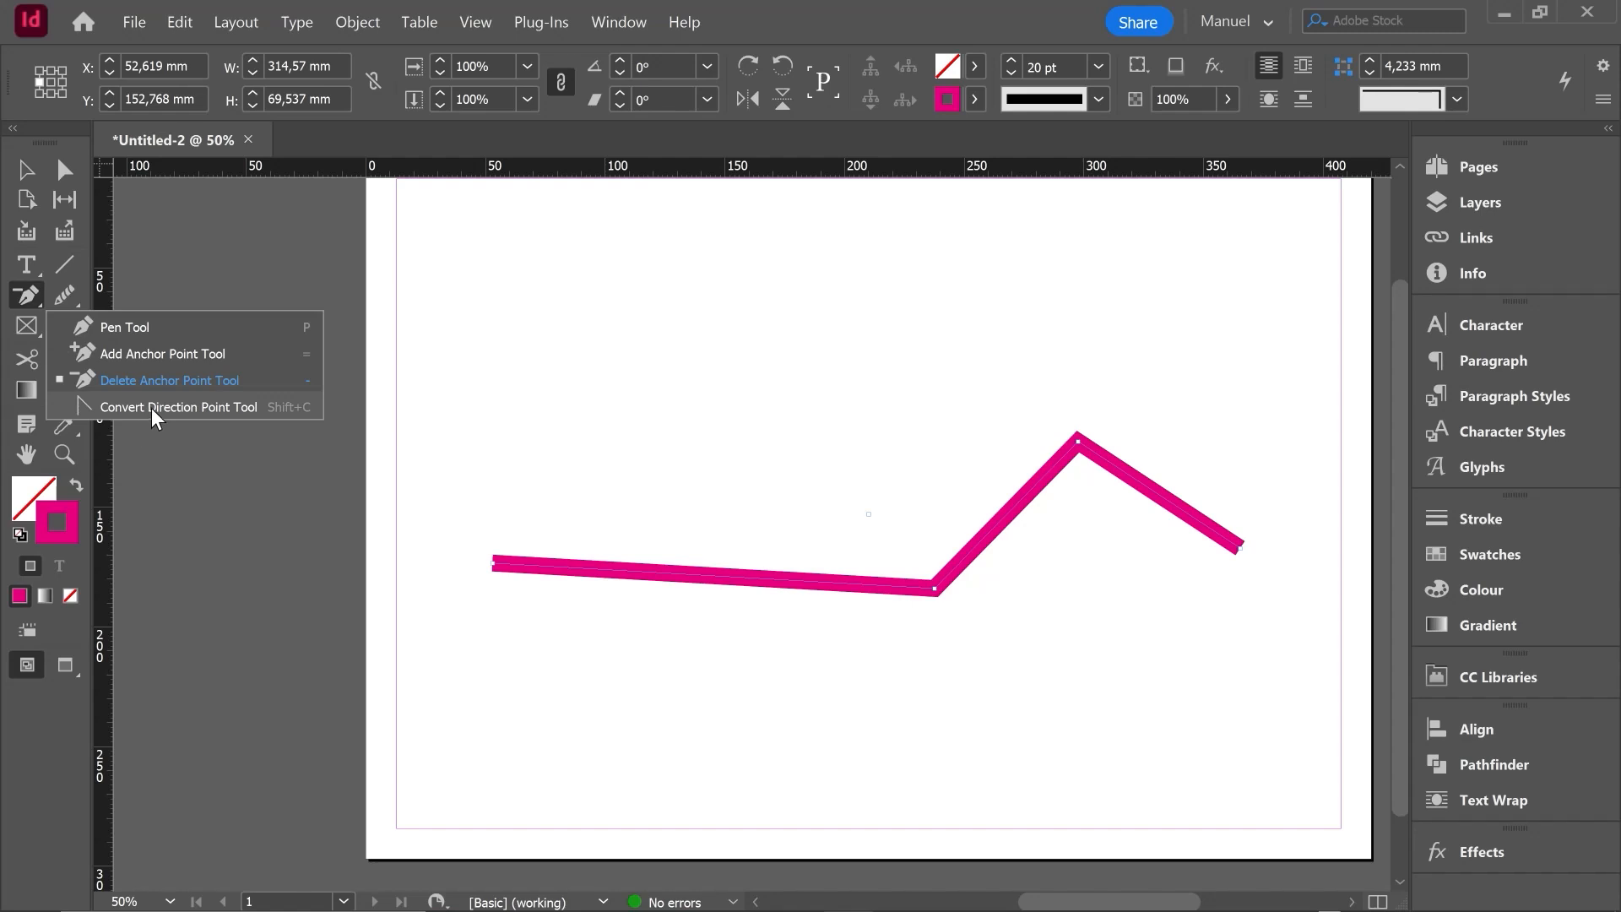
pyautogui.click(216, 407)
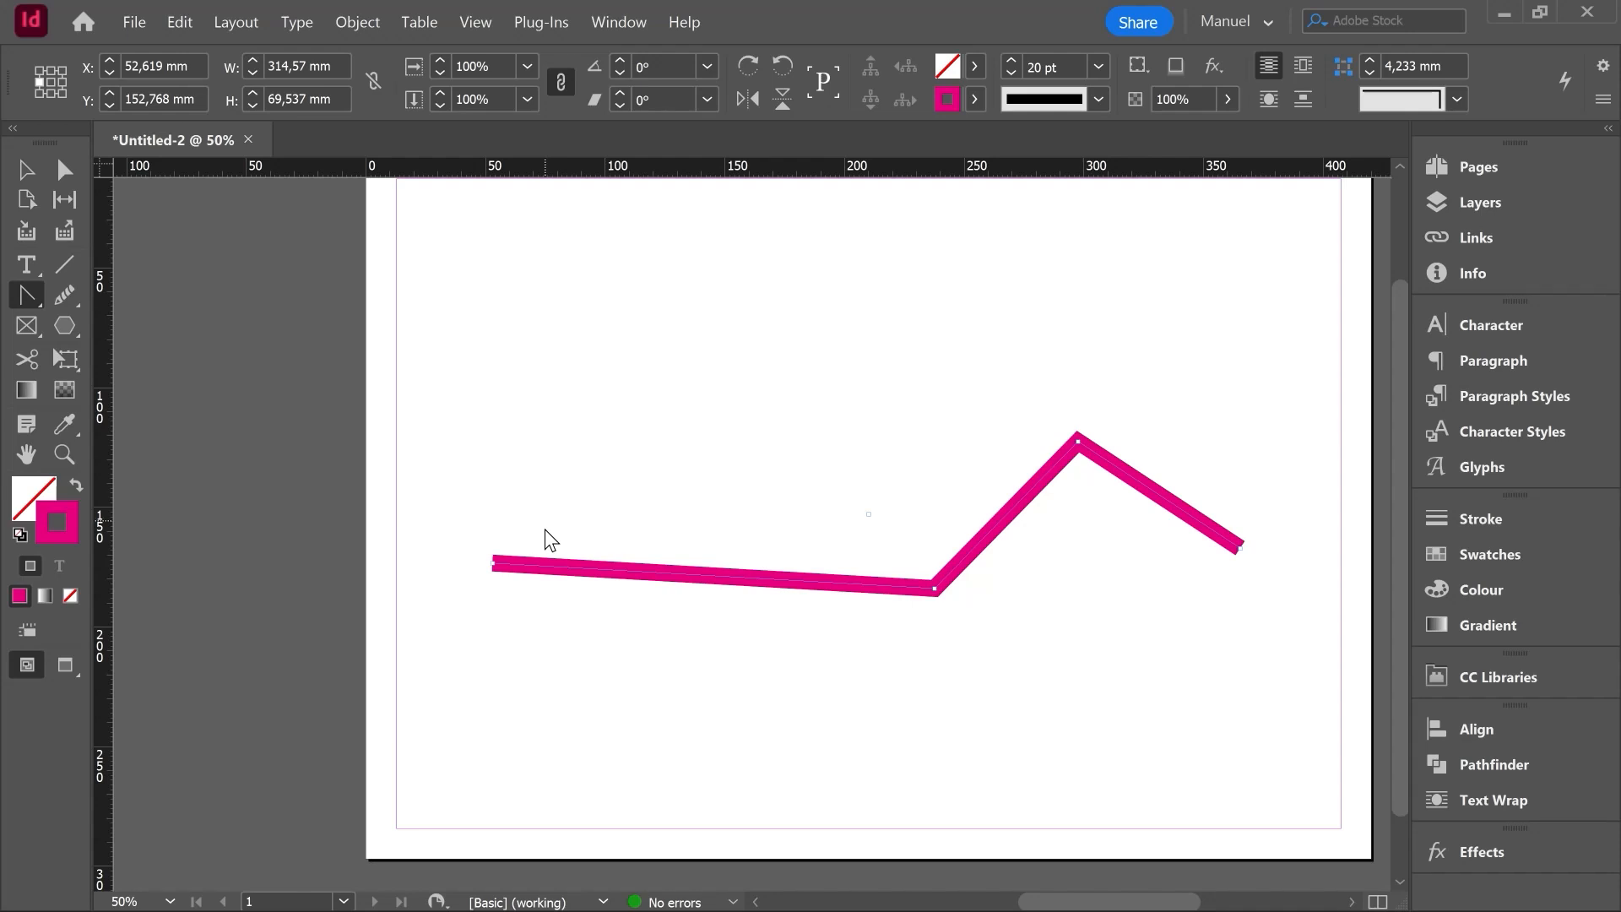
pyautogui.rightClick(23, 291)
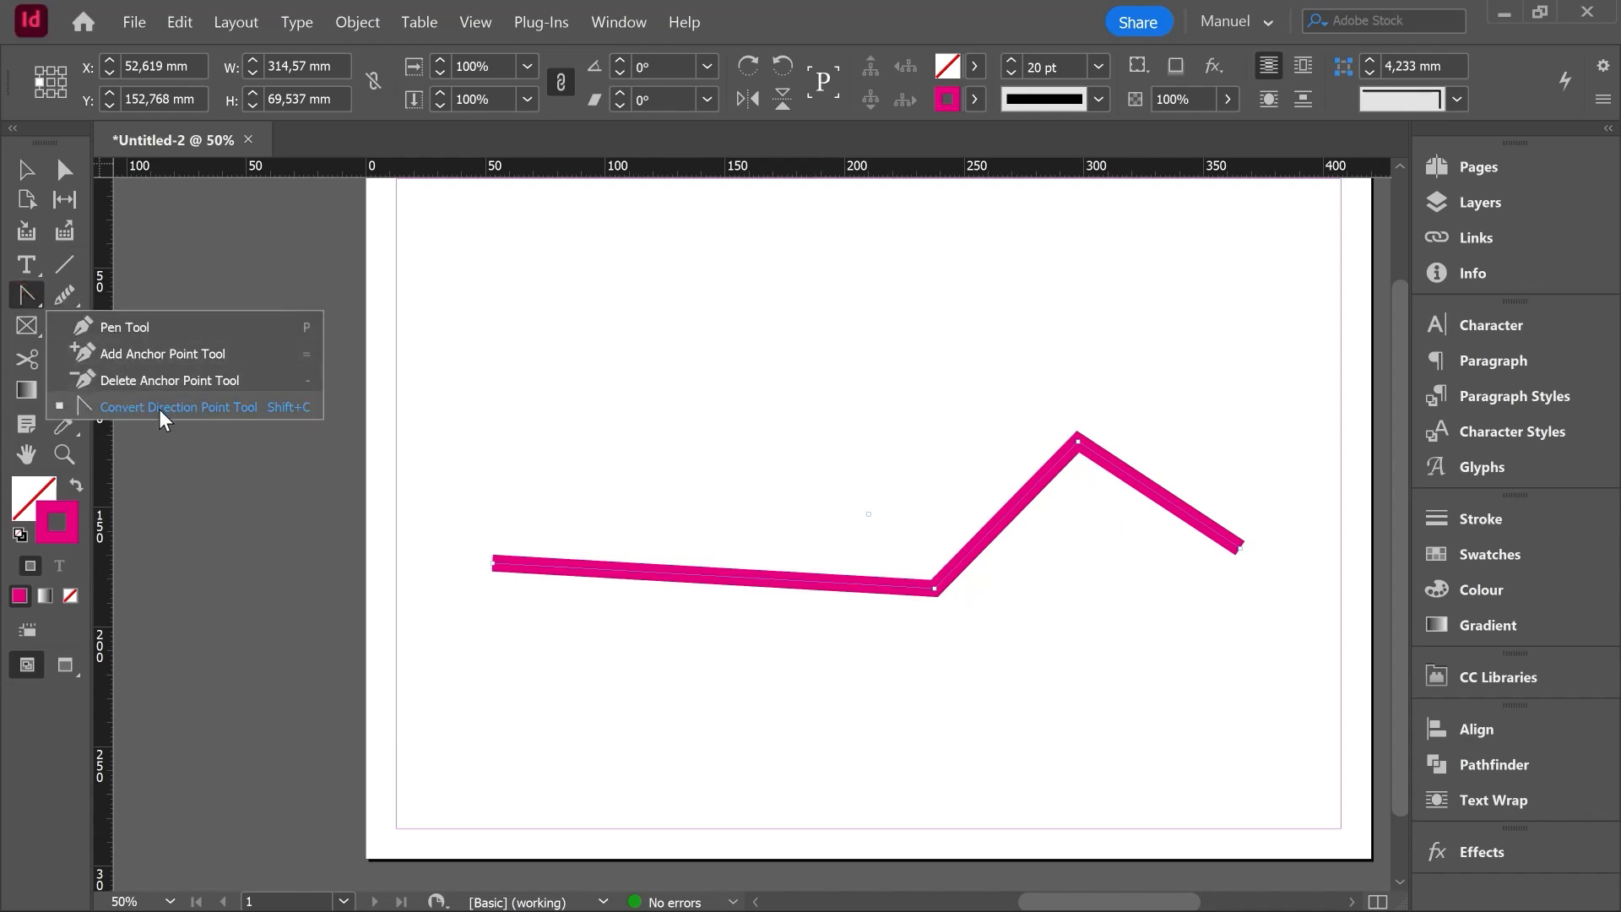
pyautogui.click(236, 409)
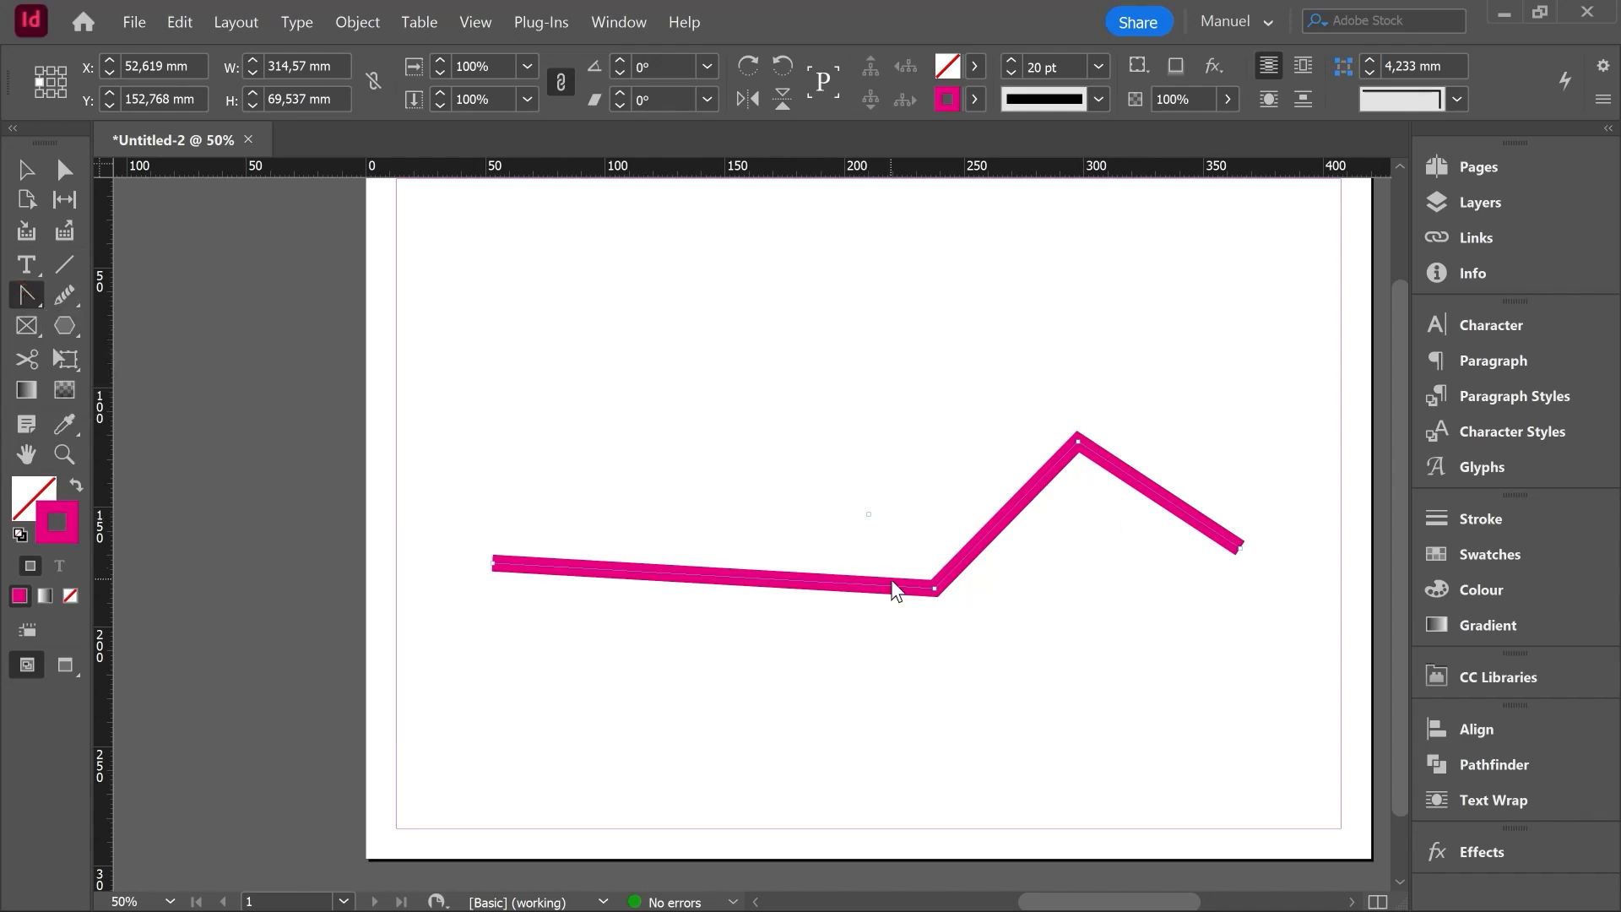
pyautogui.scroll(4, 947, 595)
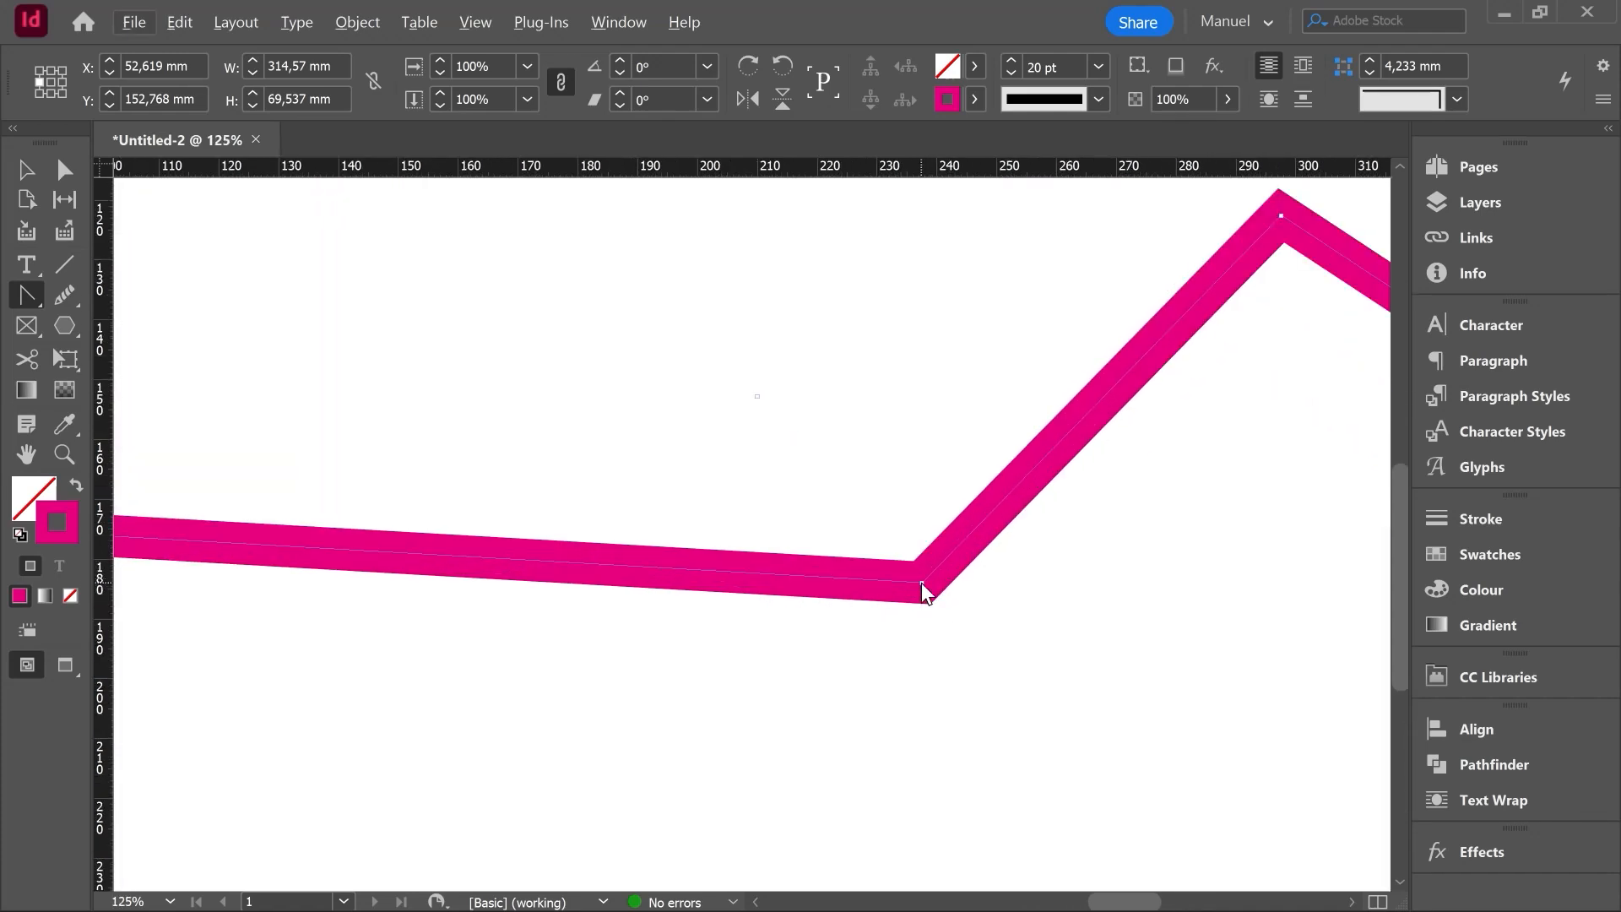
pyautogui.moveTo(920, 582)
pyautogui.mouseDown()
pyautogui.moveTo(1082, 524)
pyautogui.moveTo(1042, 532)
pyautogui.moveTo(1129, 478)
pyautogui.mouseUp()
pyautogui.hotkey('ctrl', '-')
pyautogui.hotkey('ctrl', '-')
pyautogui.hotkey('ctrl', '-')
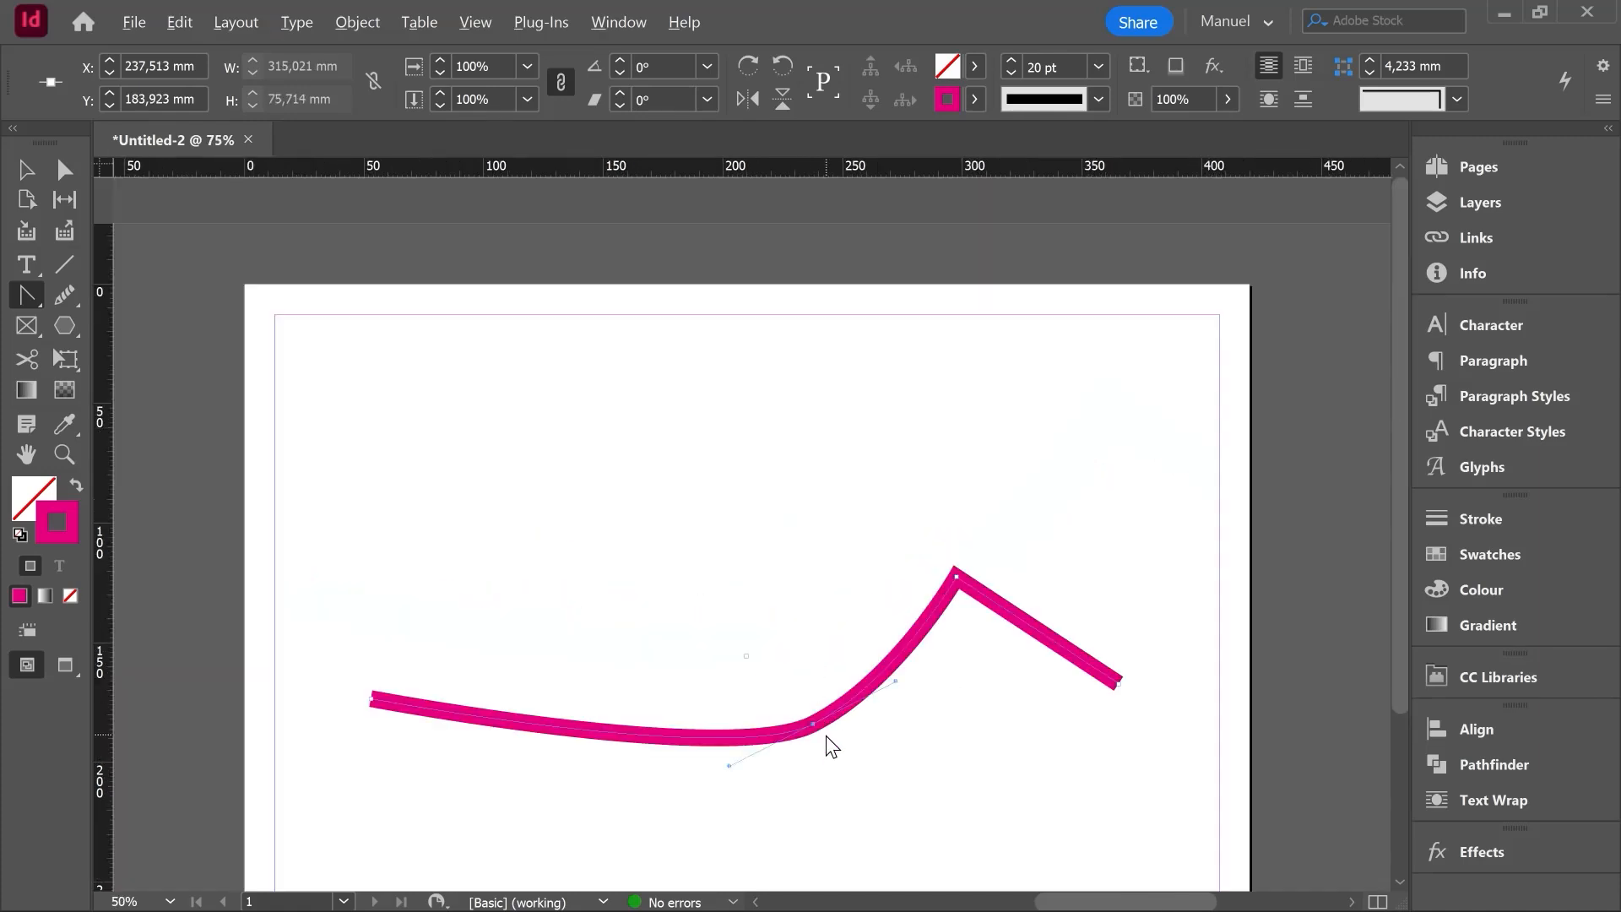
# - Convert the path's peak from a corner into a smooth curve with the Convert Direction Point tool, and turn it back into a sharp corner
pyautogui.hotkey('ctrl', '=')
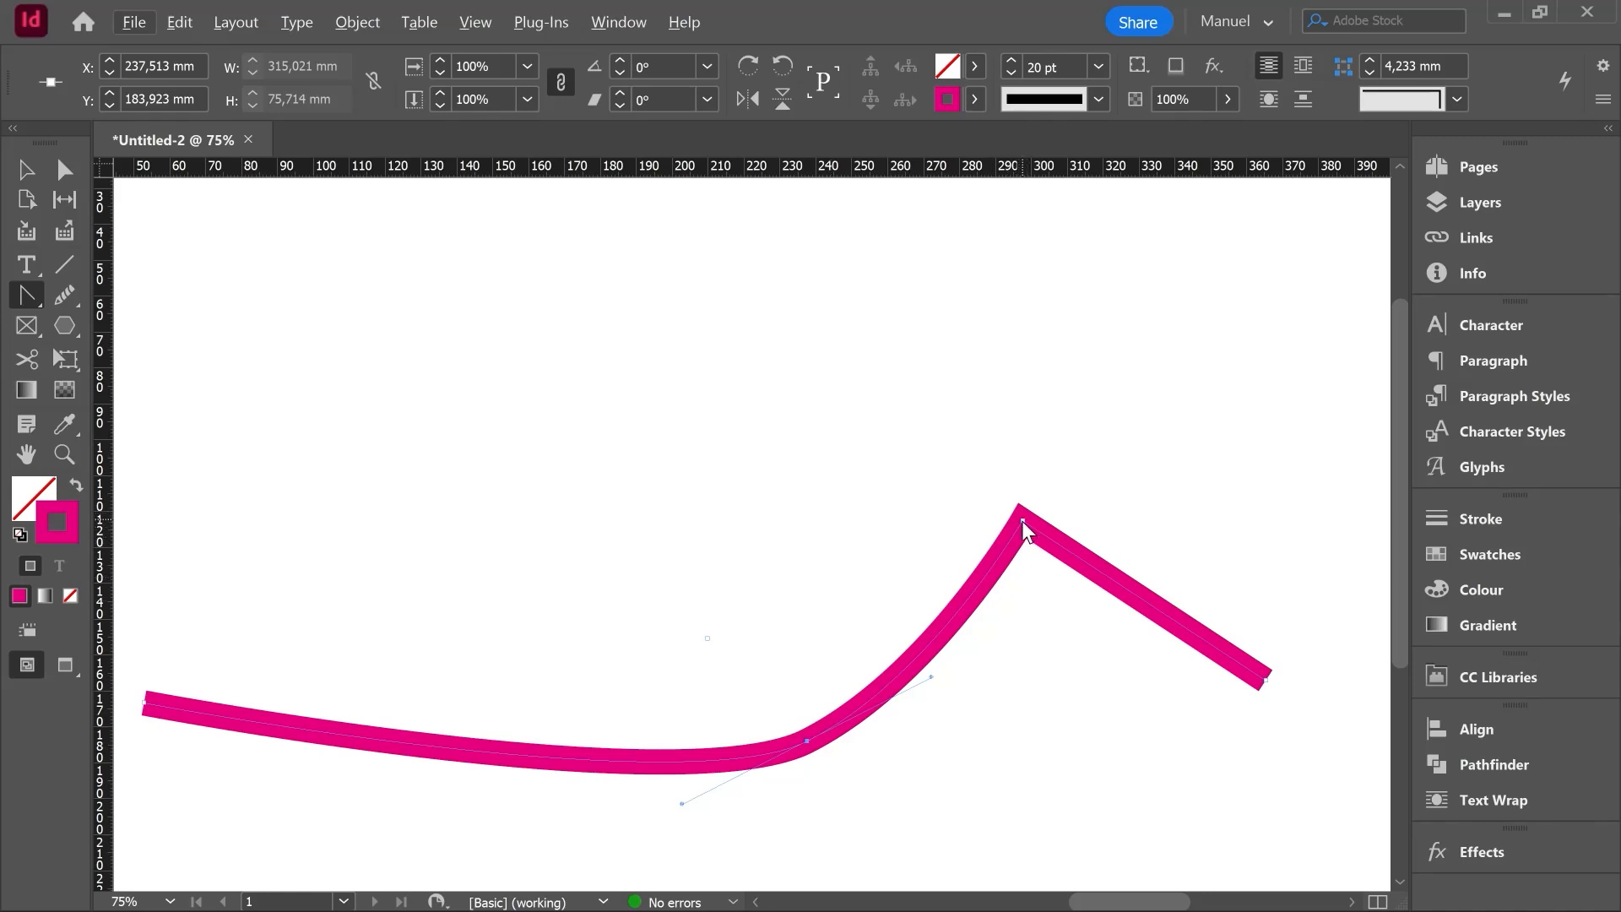
pyautogui.moveTo(1022, 521); pyautogui.dragTo(1122, 496)
pyautogui.scroll(-2, 1095, 691)
pyautogui.scroll(1, 1096, 691)
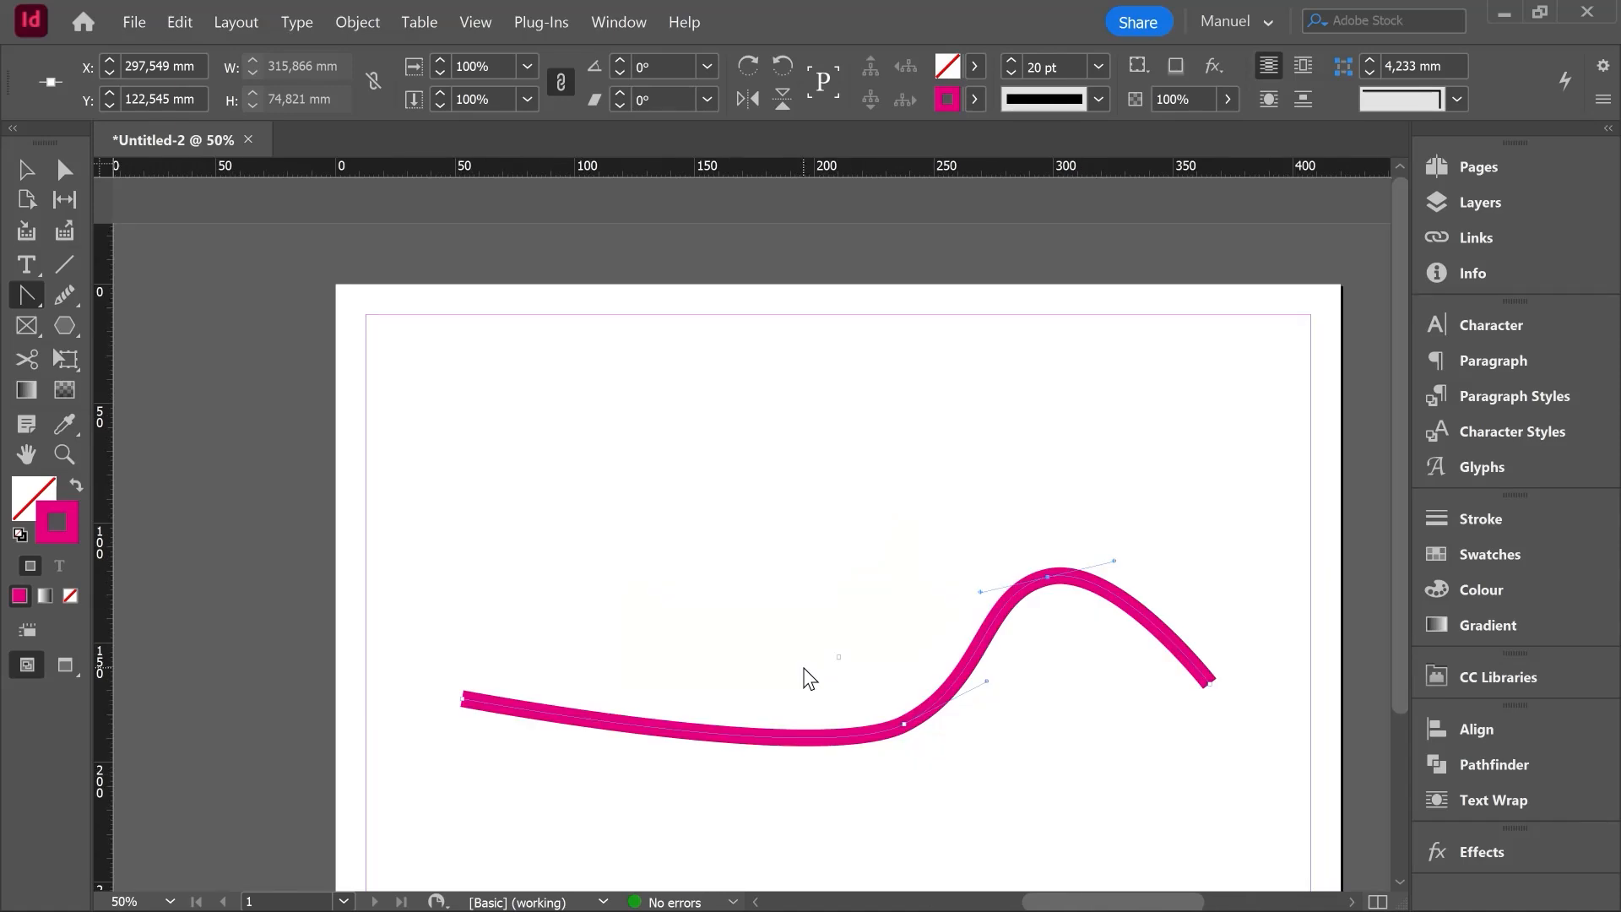
pyautogui.scroll(3, 1042, 597)
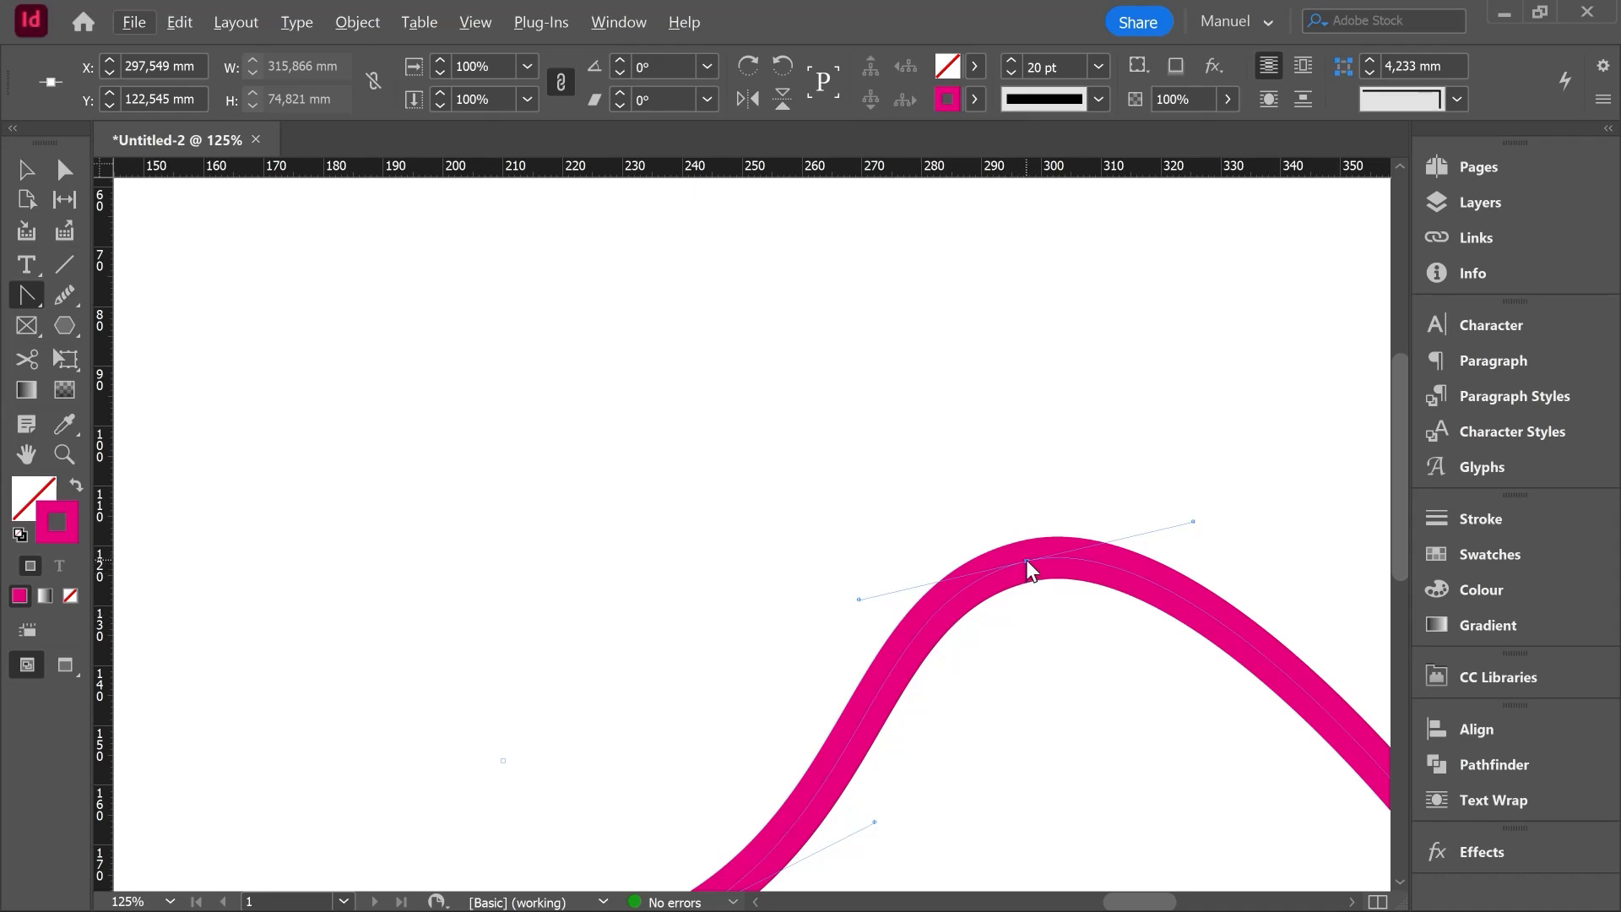
pyautogui.click(1027, 561)
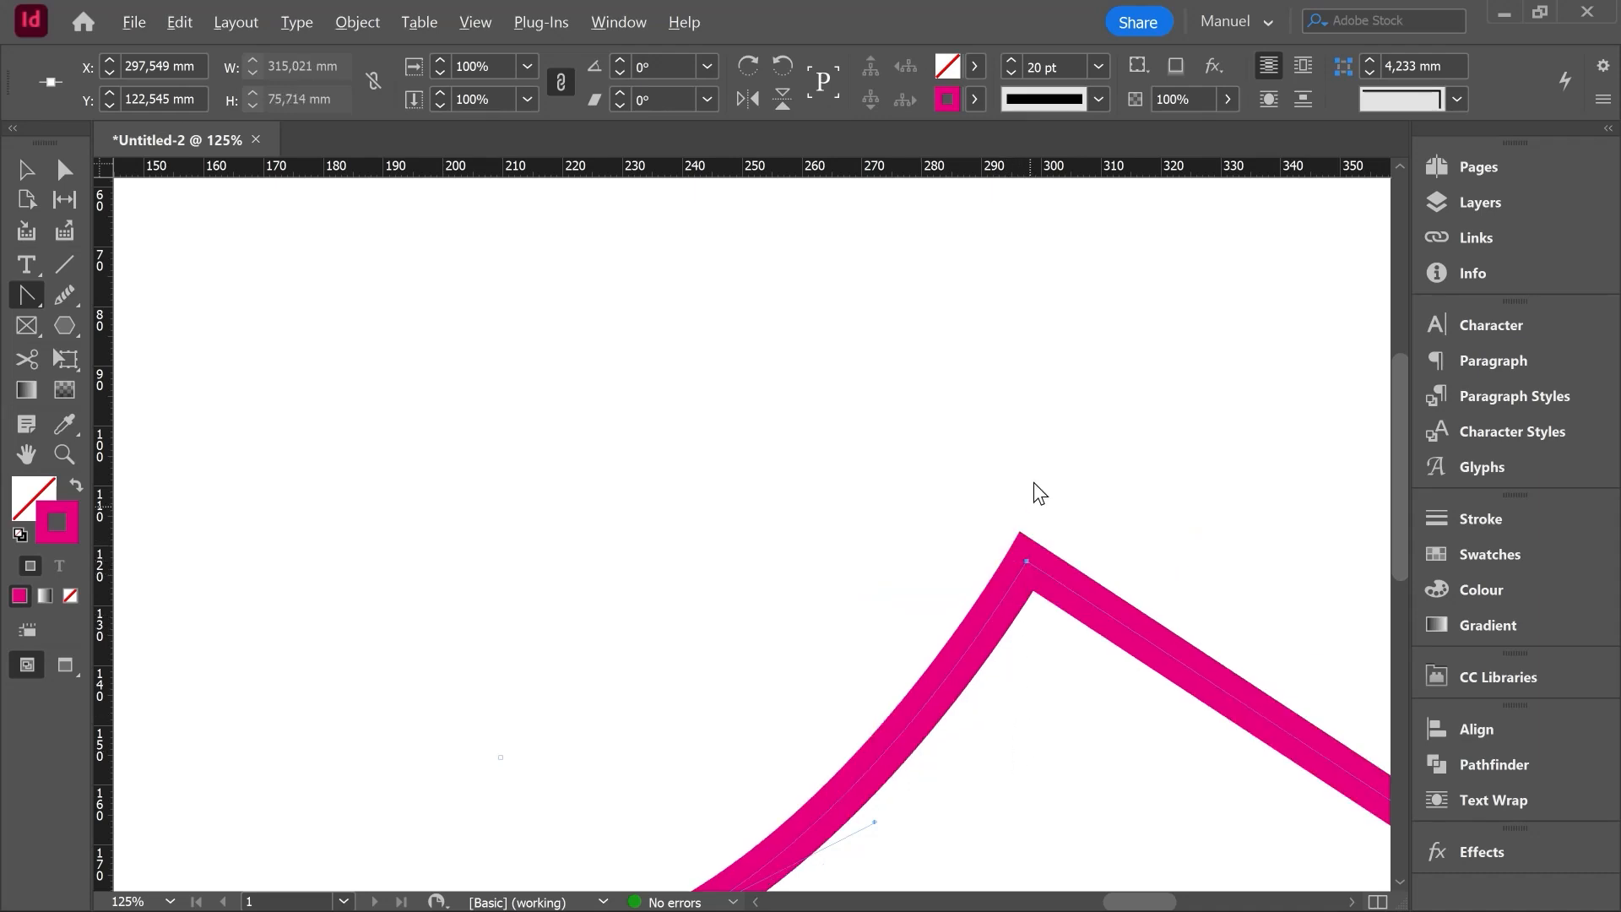
pyautogui.scroll(-3, 1035, 496)
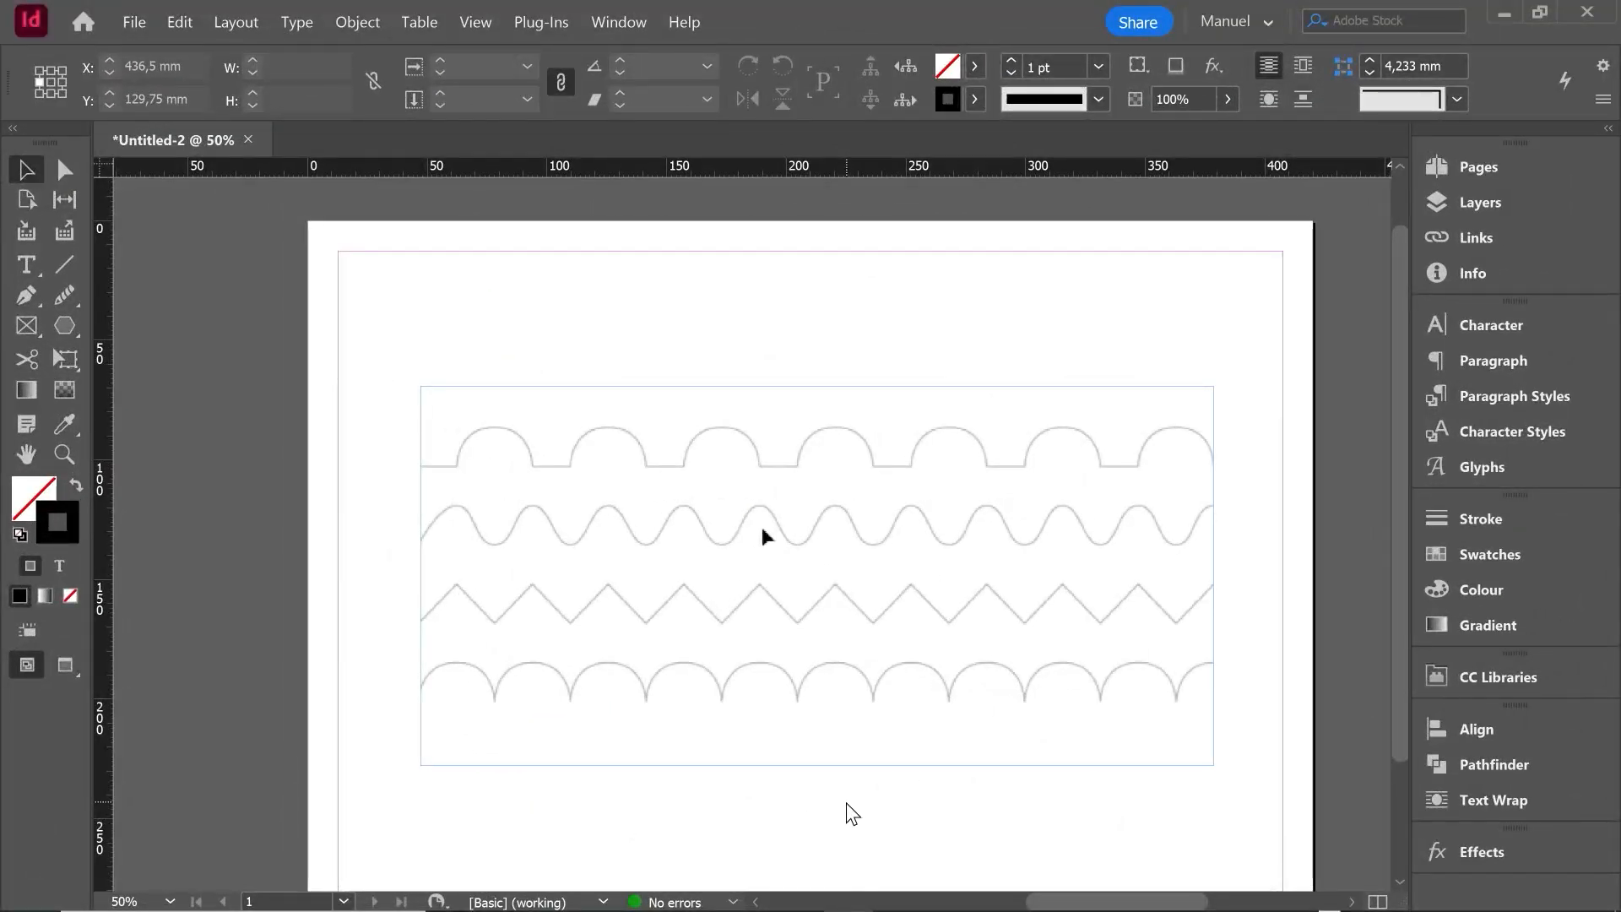
# - Lock the placed template image with the four rows of grey guide lines
pyautogui.click(803, 468)
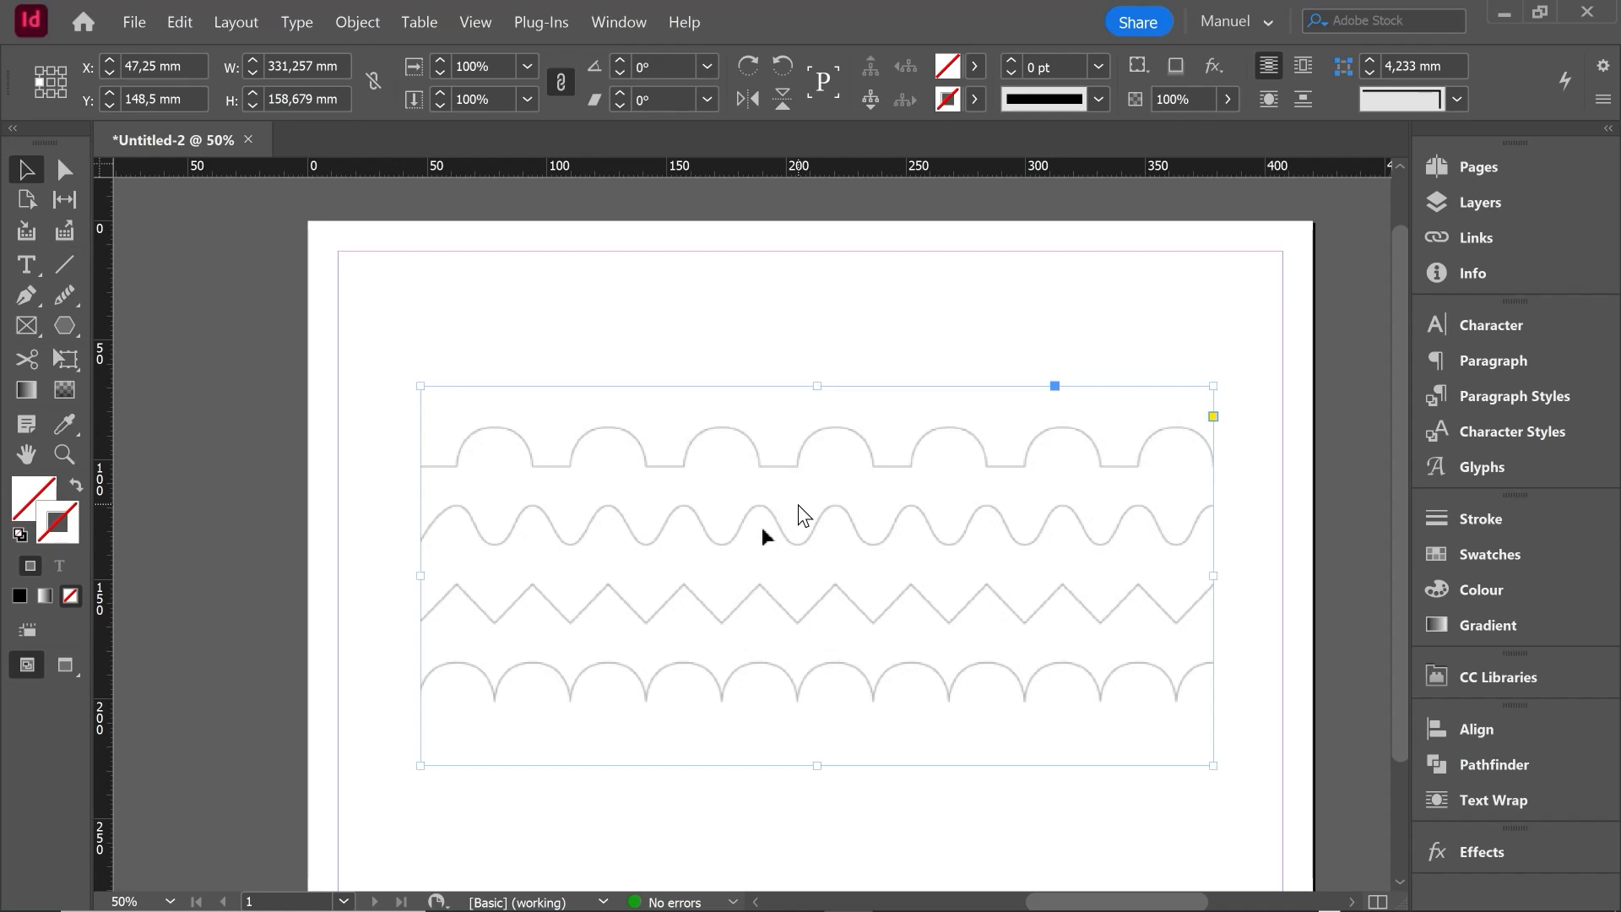
pyautogui.rightClick(631, 531)
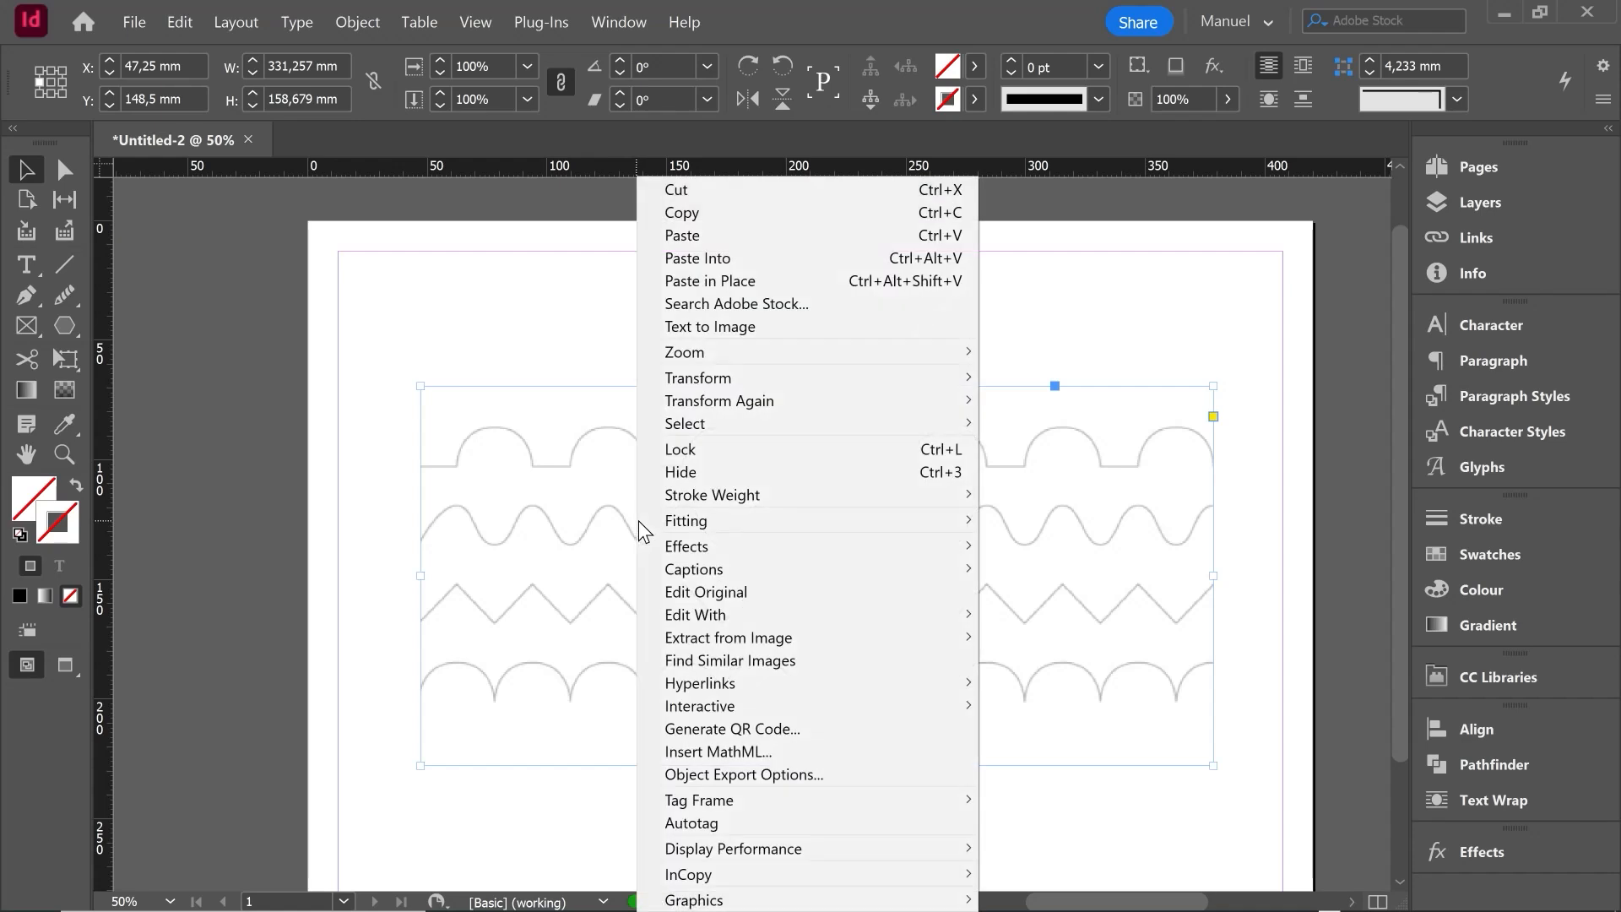
pyautogui.click(742, 449)
# - Set up the Pen tool with a 3 pt stroke in magenta, C=0 M=100 Y=0 K=0
pyautogui.press('p')
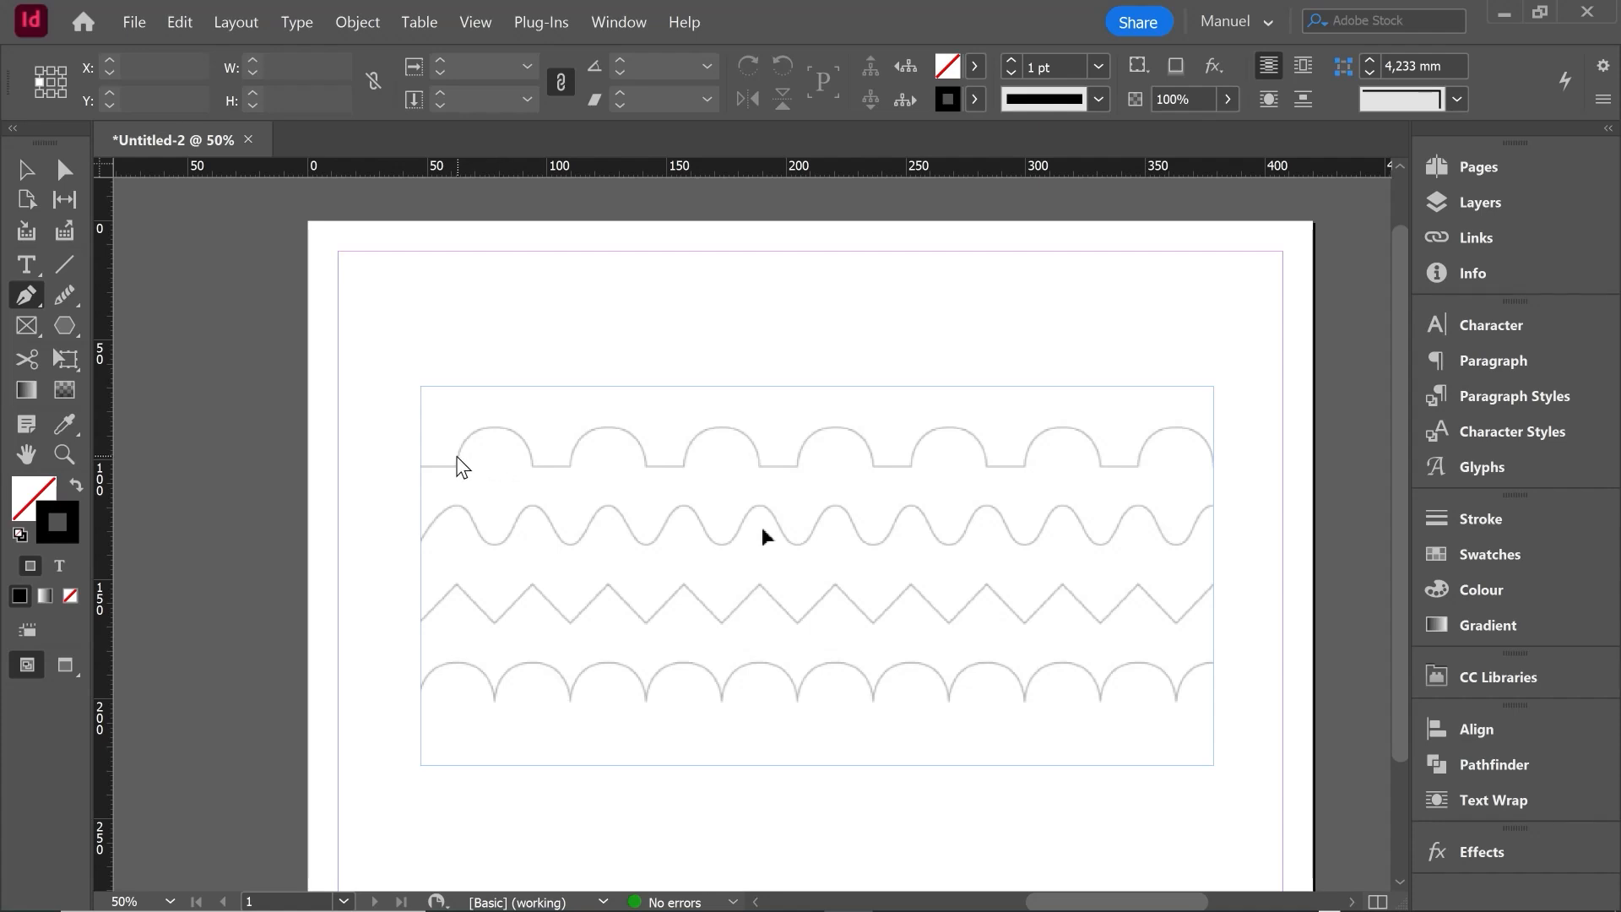
pyautogui.click(1011, 61)
pyautogui.click(1010, 61)
pyautogui.click(975, 98)
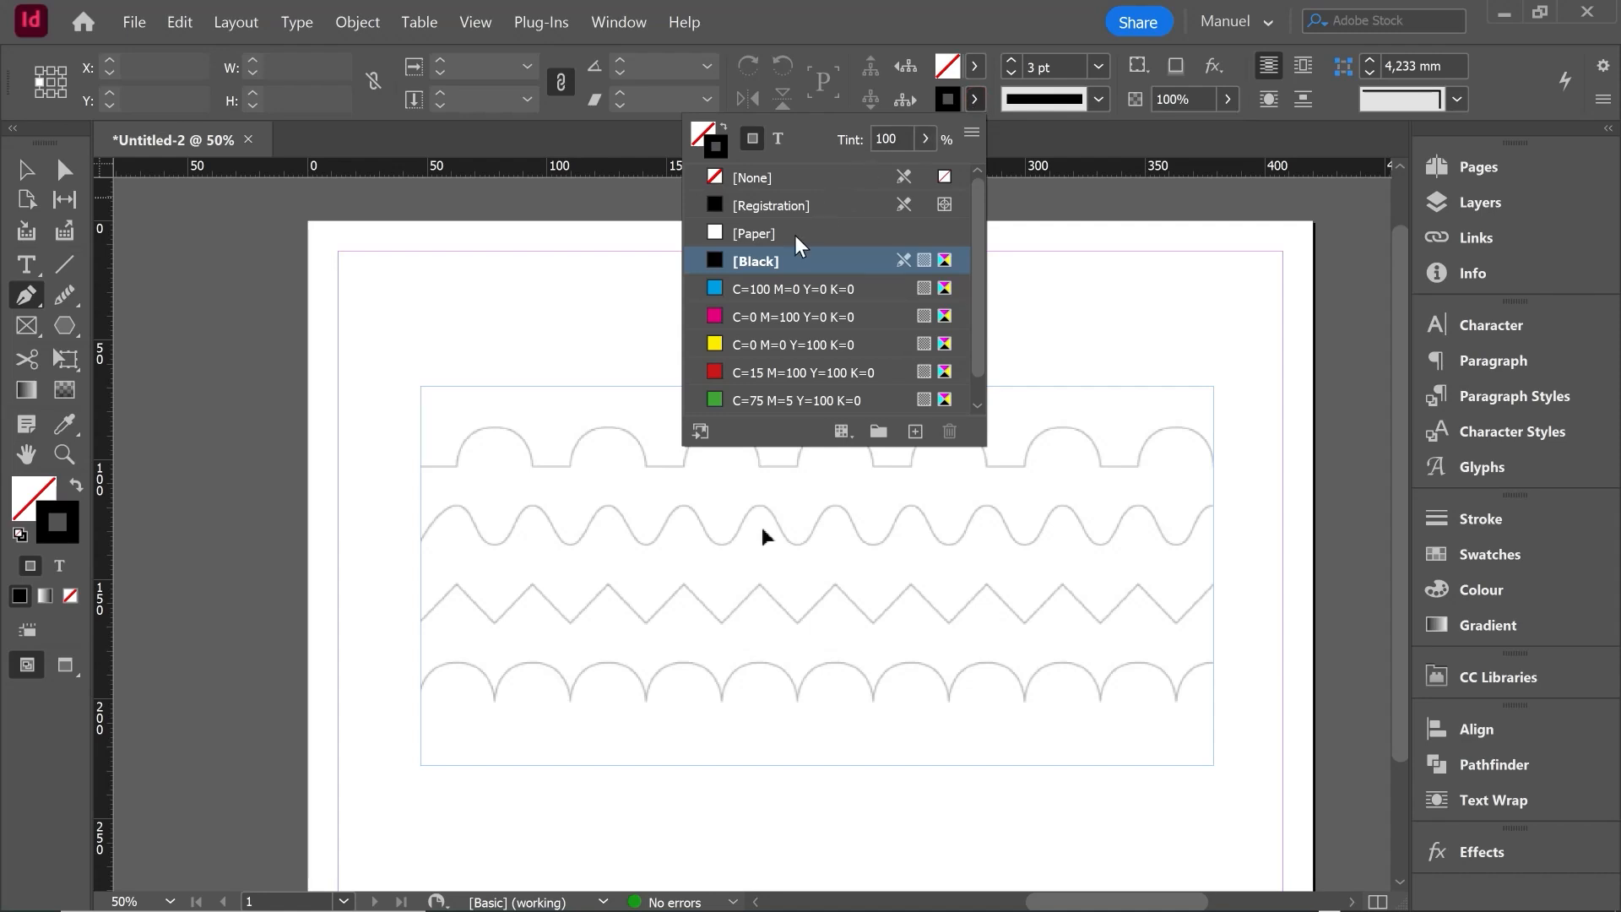
pyautogui.click(743, 317)
# - Trace the first row's opening flat segment and first arch from X 47.25 mm, with a horizontal smooth anchor at the arch's top
pyautogui.scroll(2, 448, 474)
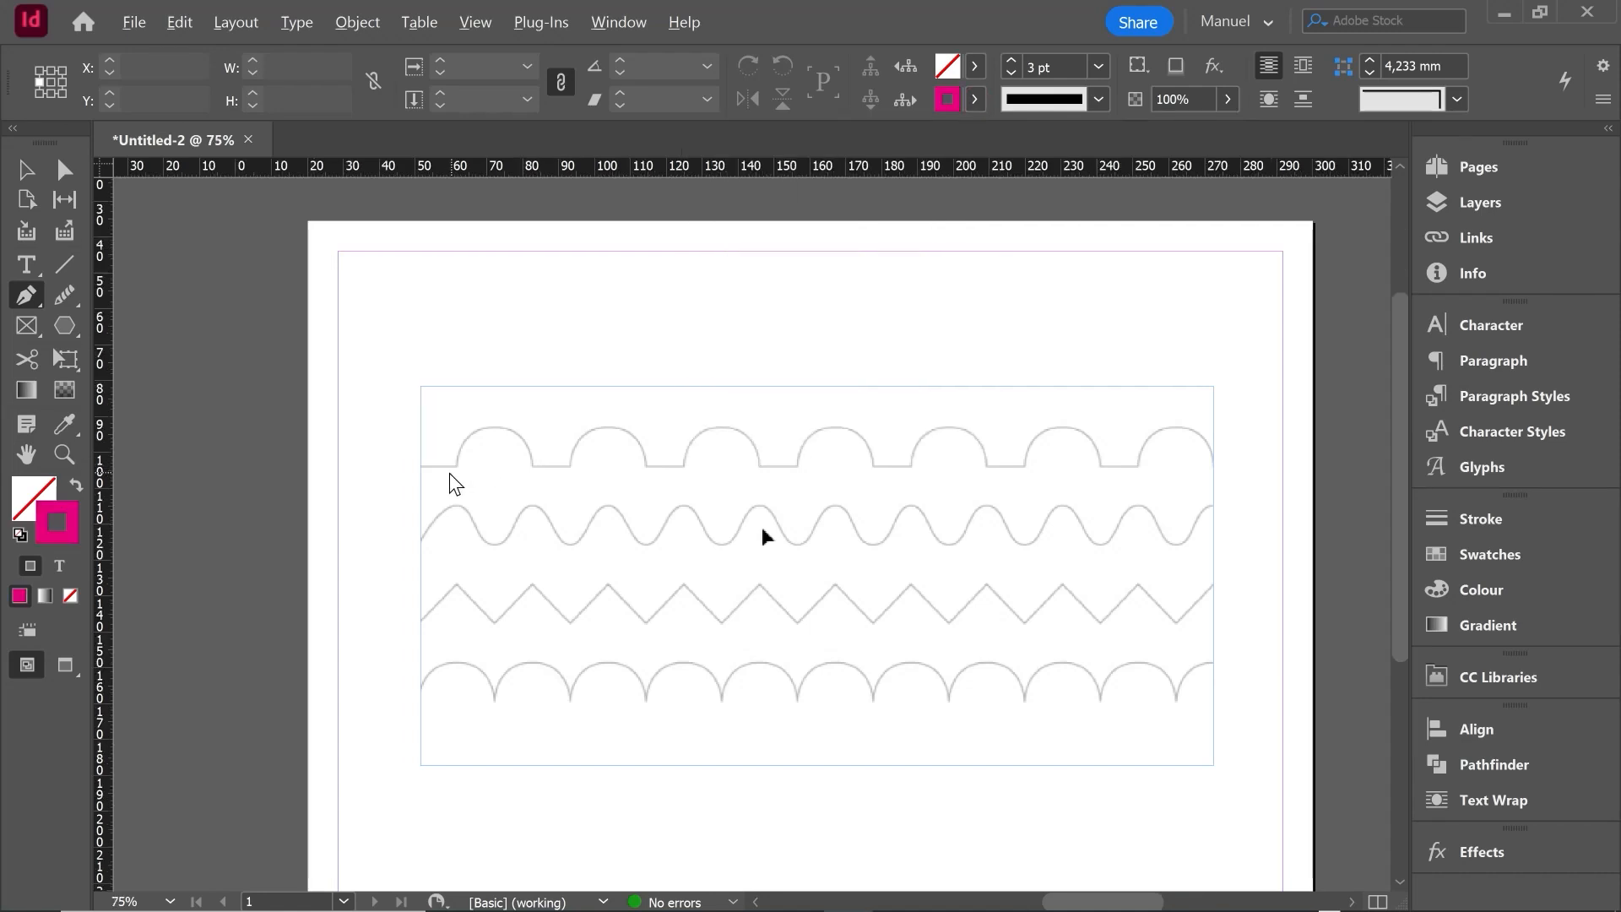
pyautogui.scroll(1, 432, 471)
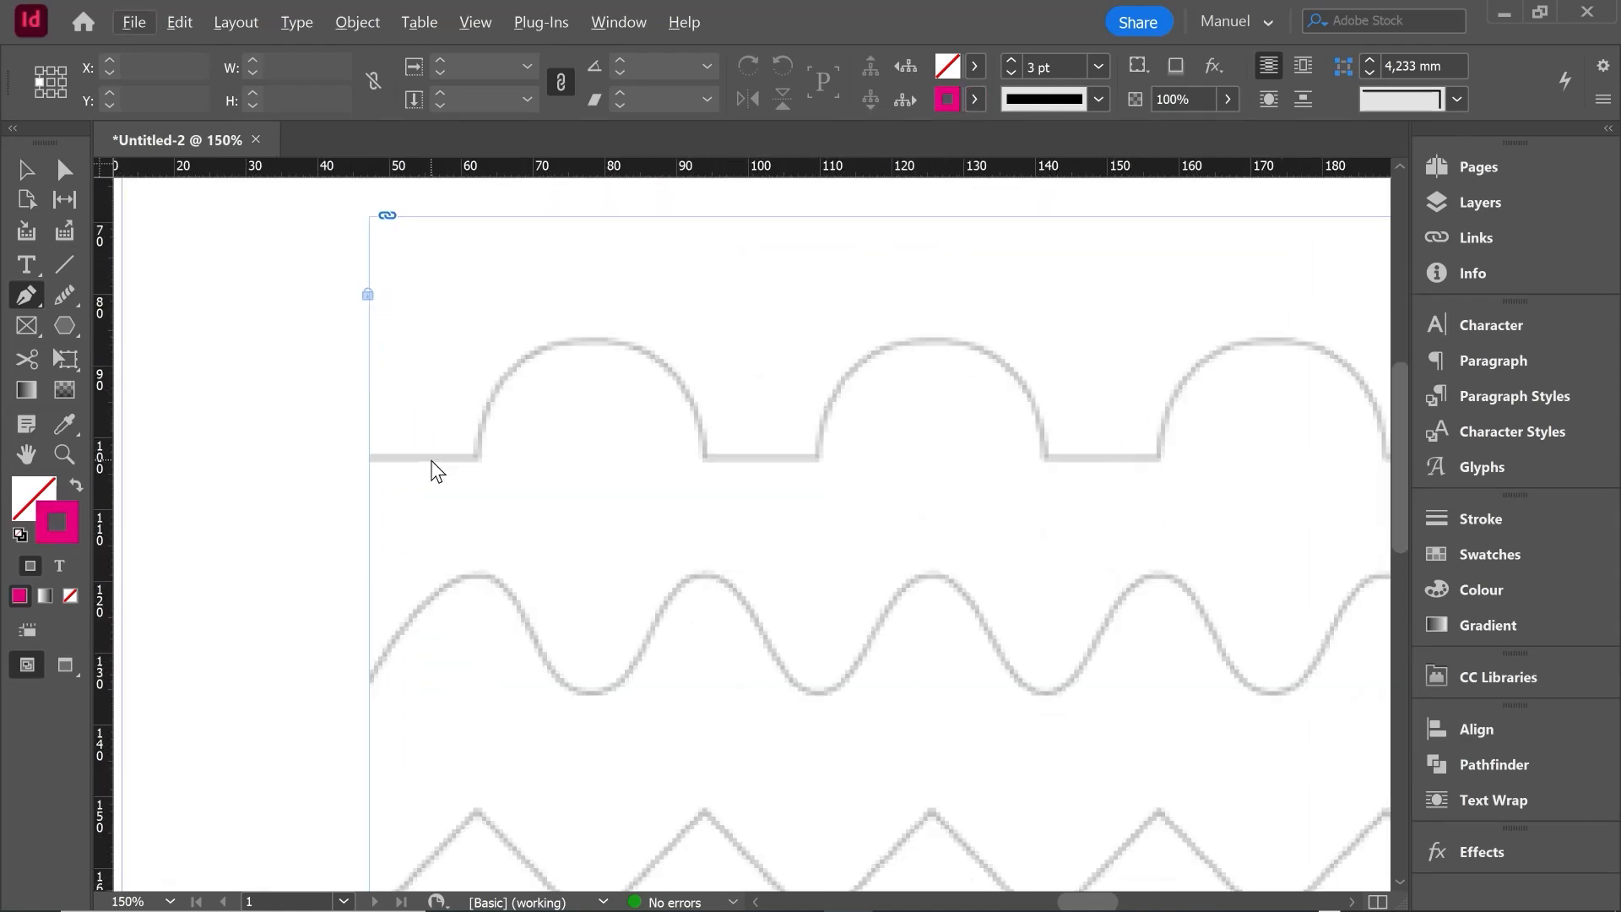
pyautogui.click(372, 458)
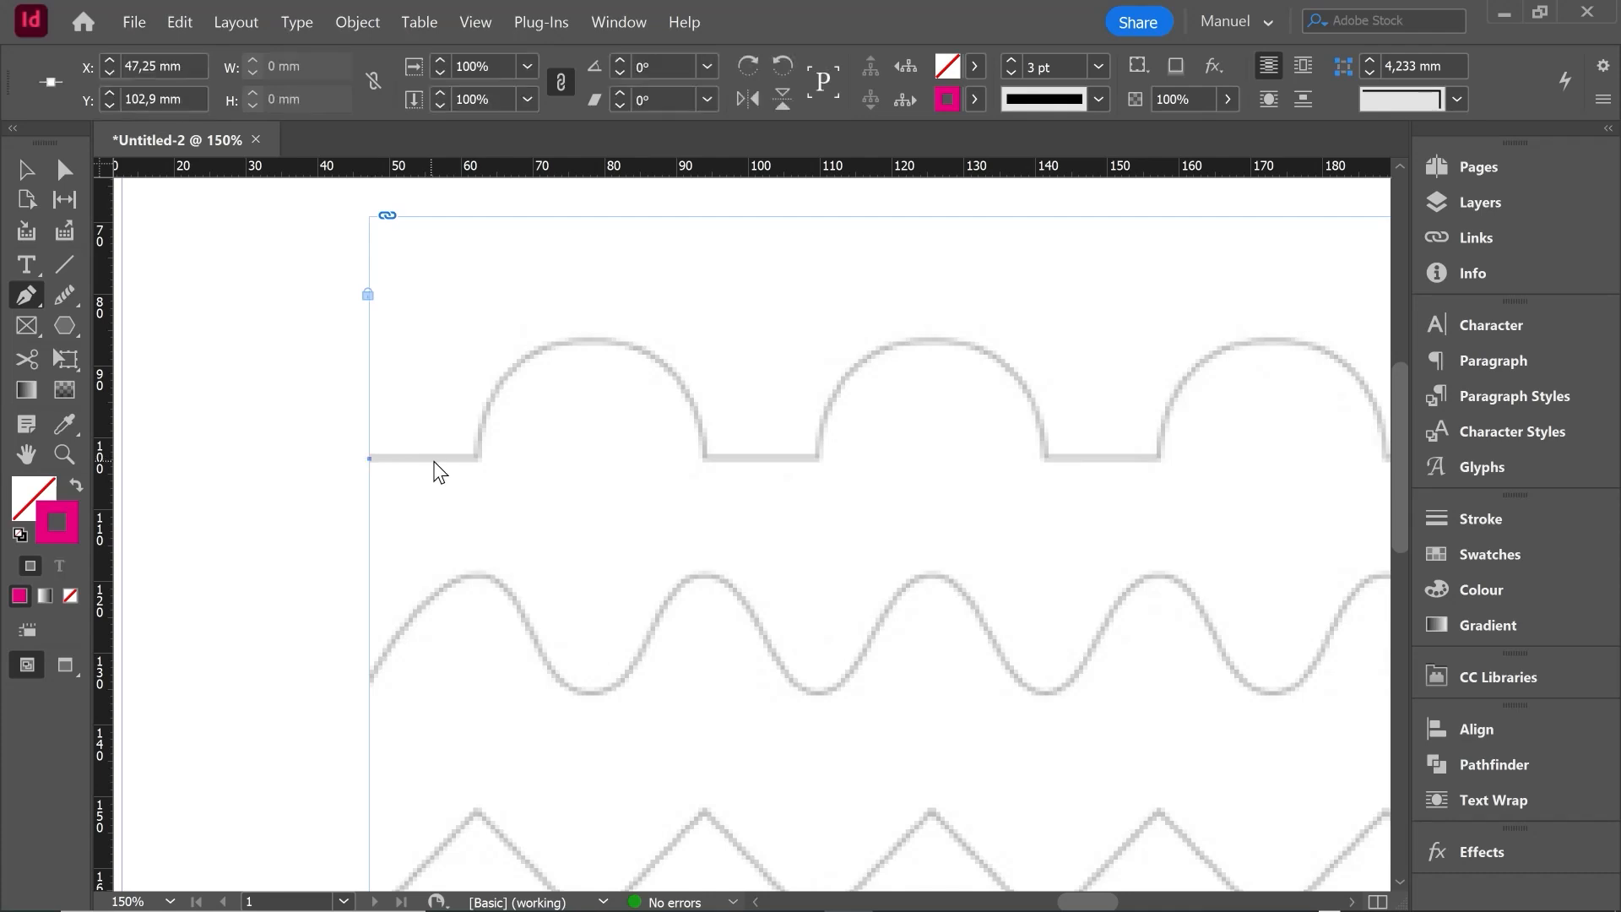
pyautogui.click(478, 458)
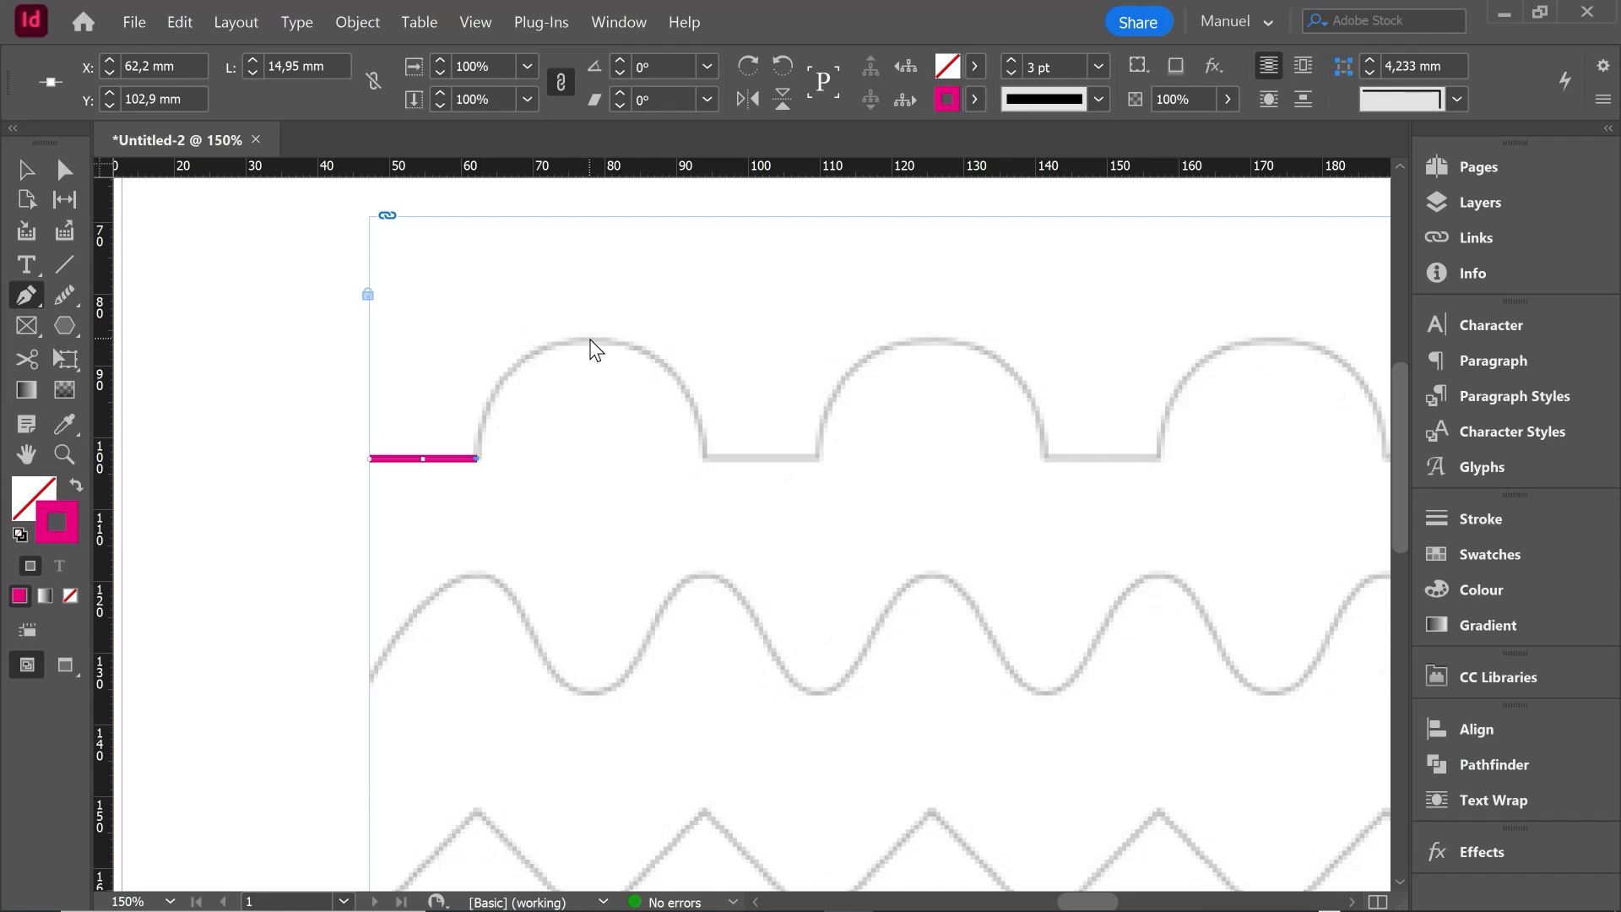
pyautogui.moveTo(589, 336); pyautogui.dragTo(695, 337)
pyautogui.moveTo(696, 339); pyautogui.dragTo(696, 340)
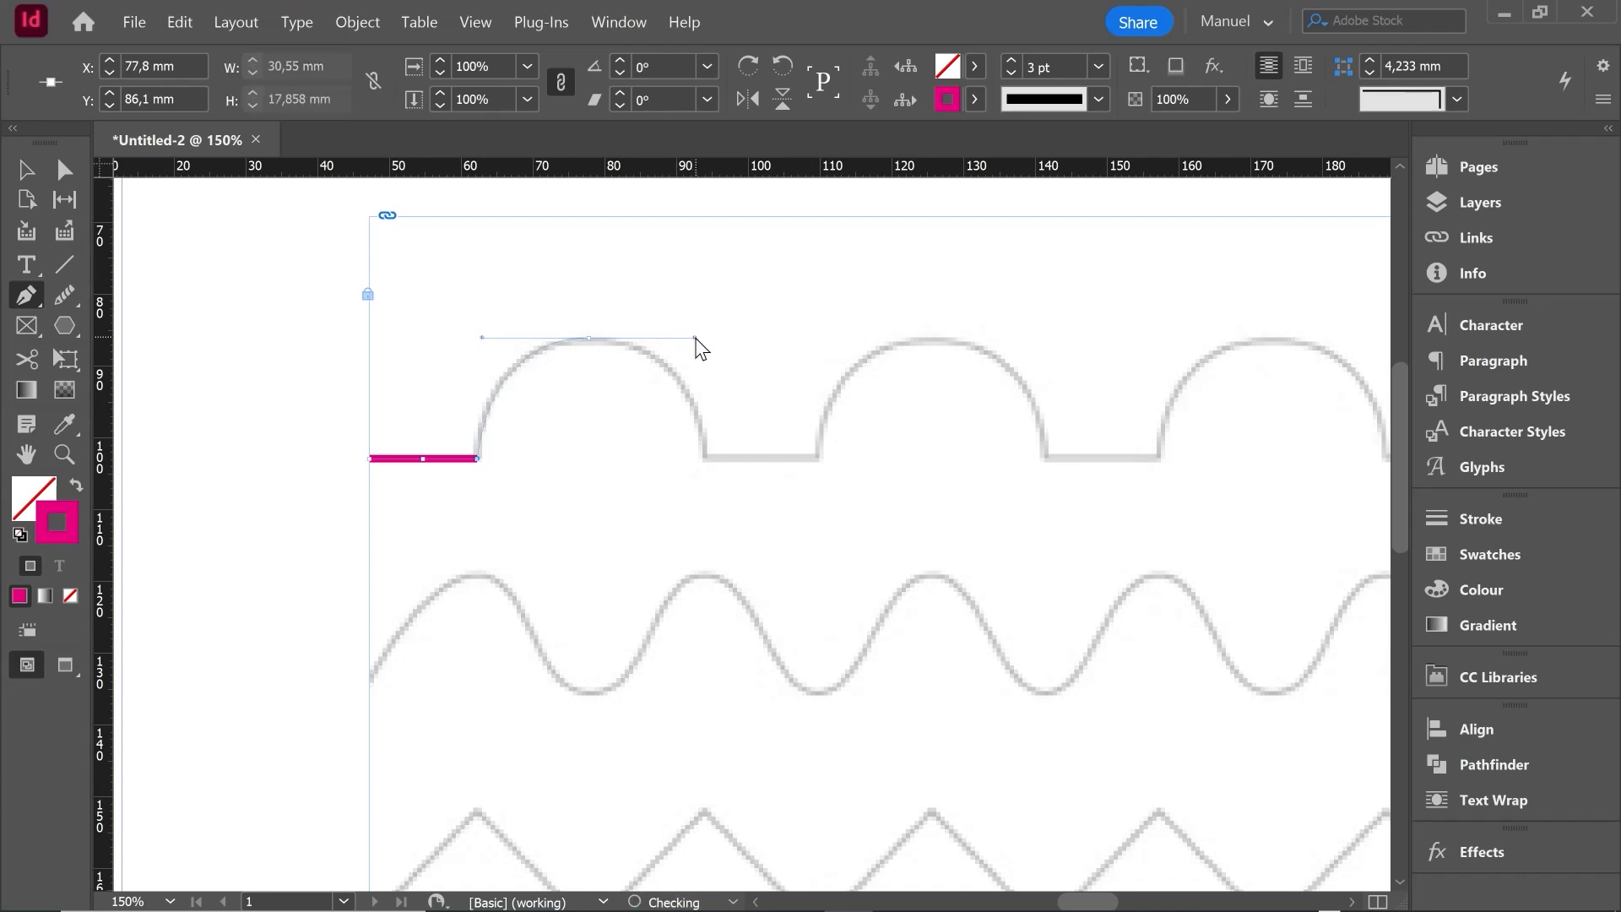
pyautogui.click(705, 456)
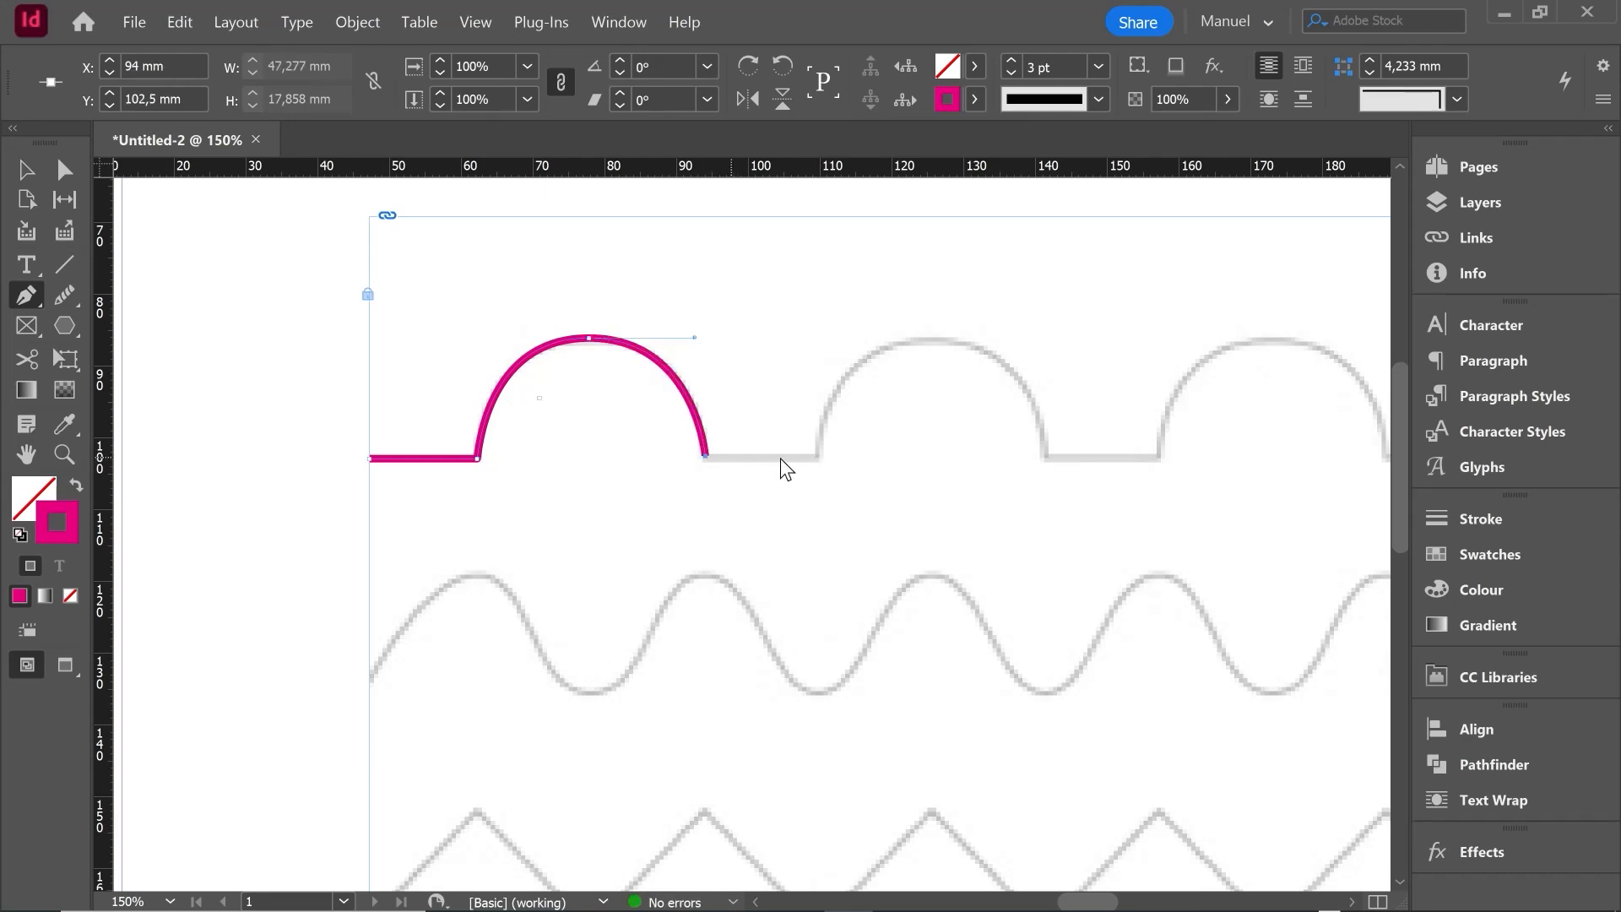
# - Continue the first row's path along the flat segment, second arch and following flat segment to about X 157 mm, and deselect it
pyautogui.click(818, 456)
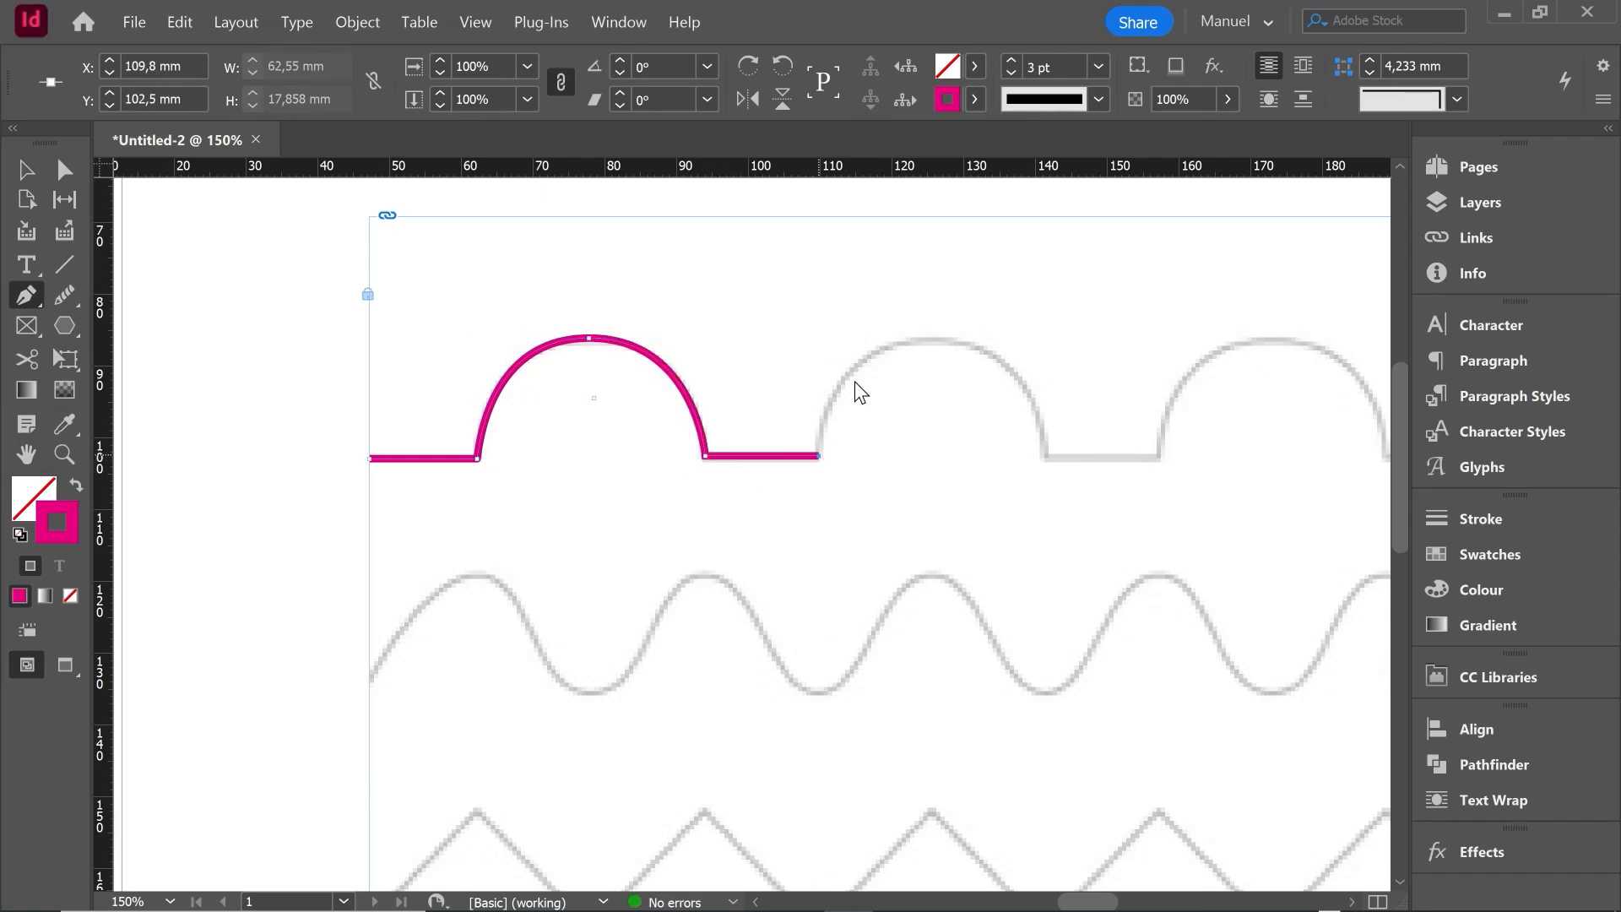
pyautogui.moveTo(934, 340); pyautogui.dragTo(1054, 340)
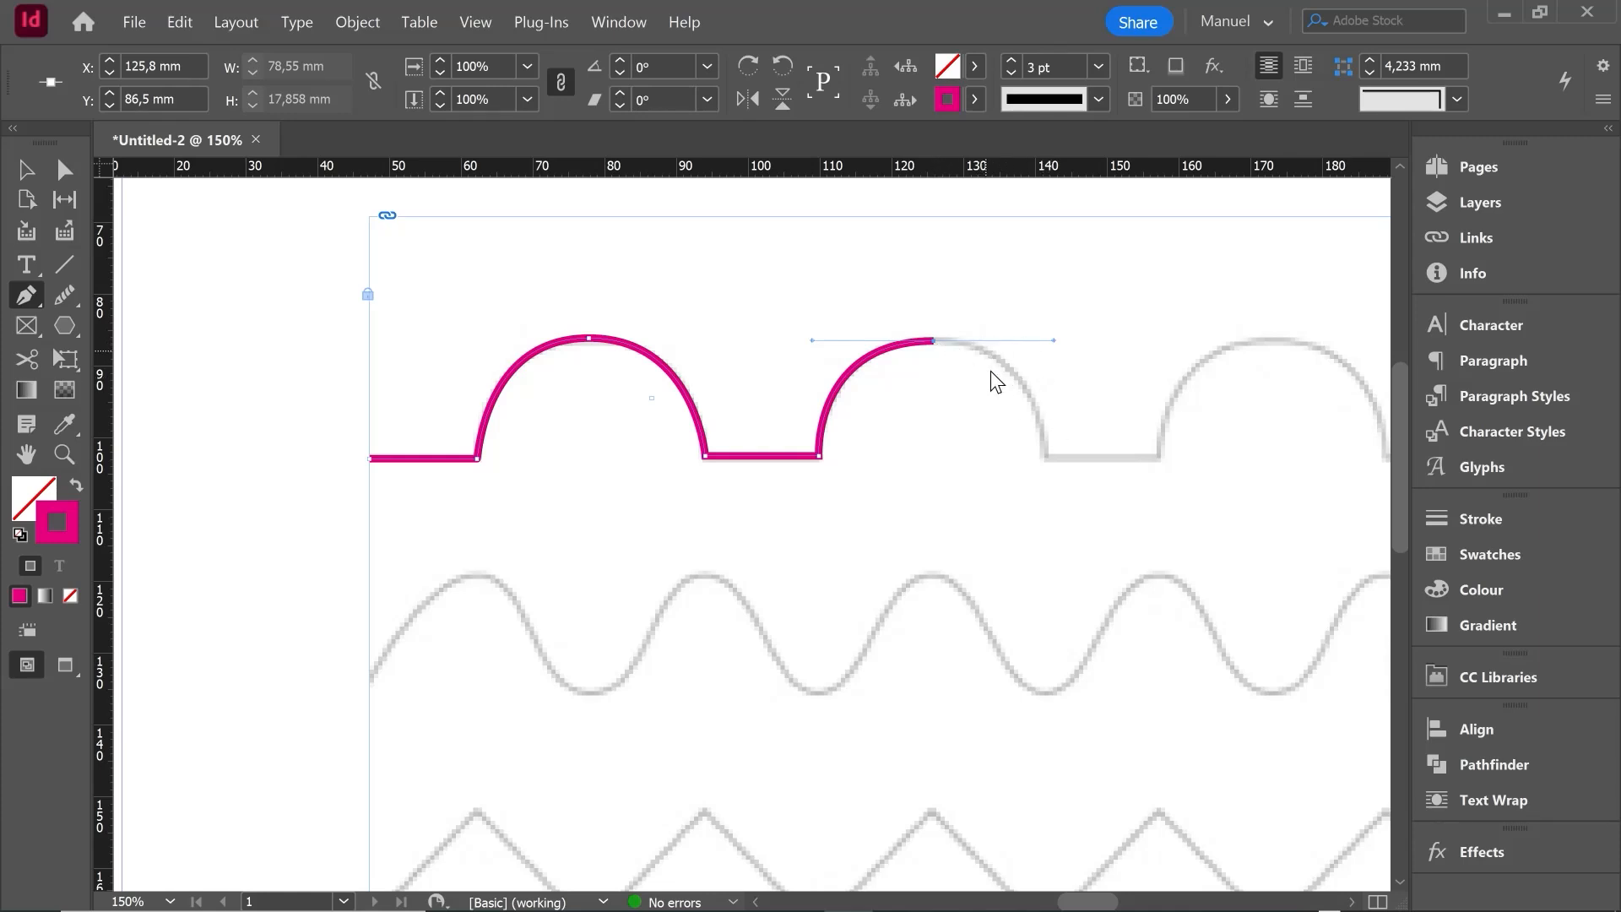
pyautogui.click(1044, 456)
pyautogui.click(1157, 455)
pyautogui.hotkey('ctrl', '-')
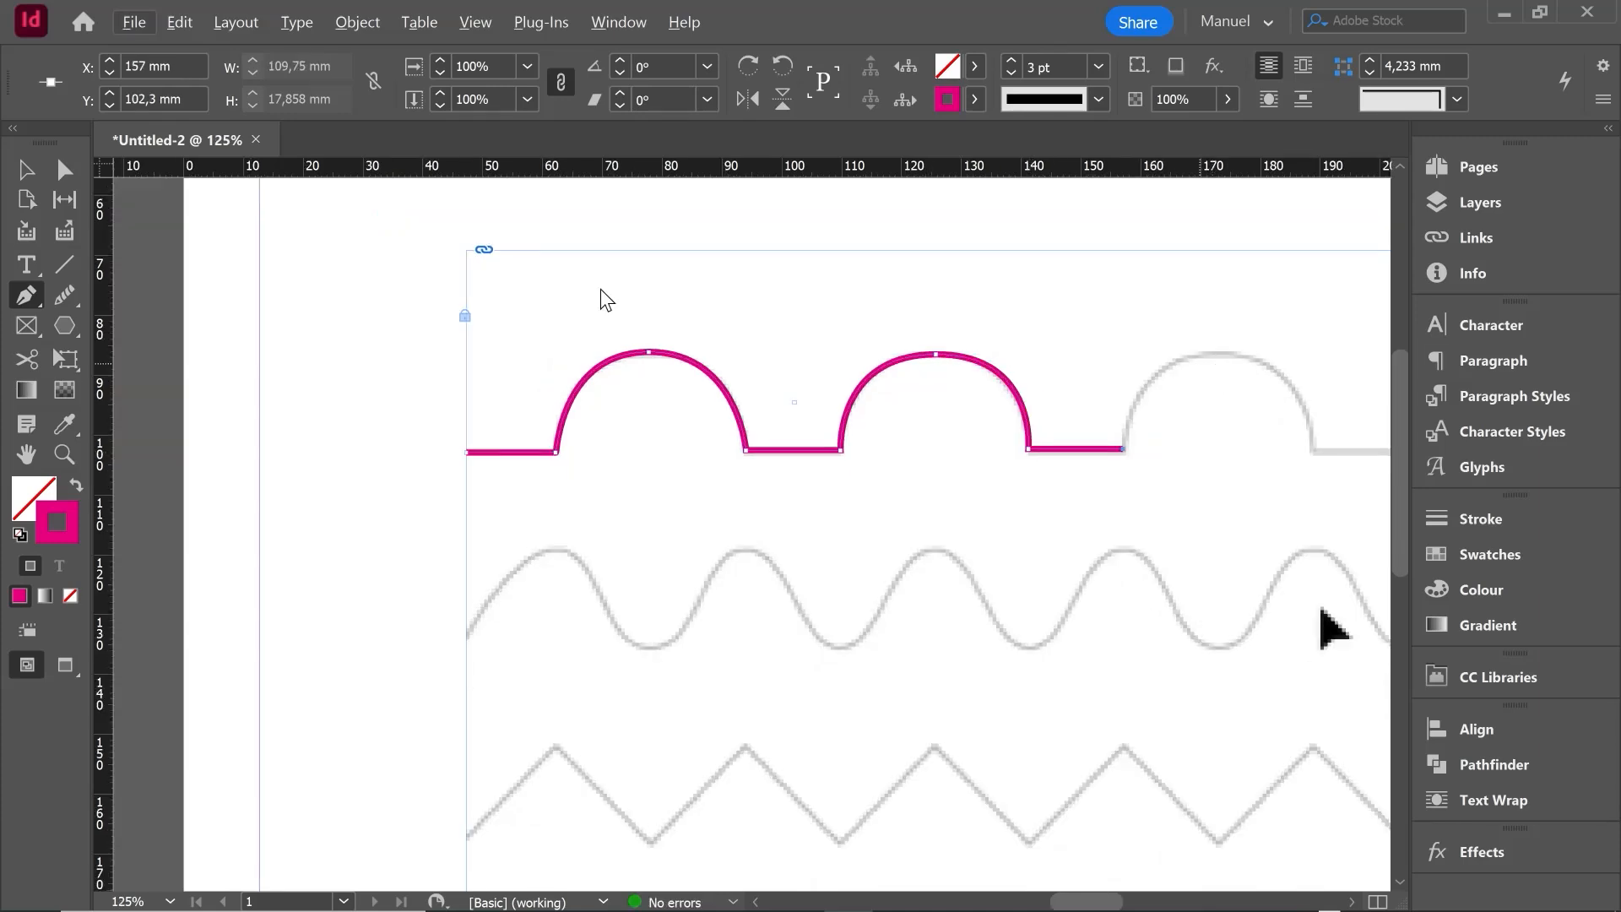
pyautogui.click(24, 169)
pyautogui.click(373, 426)
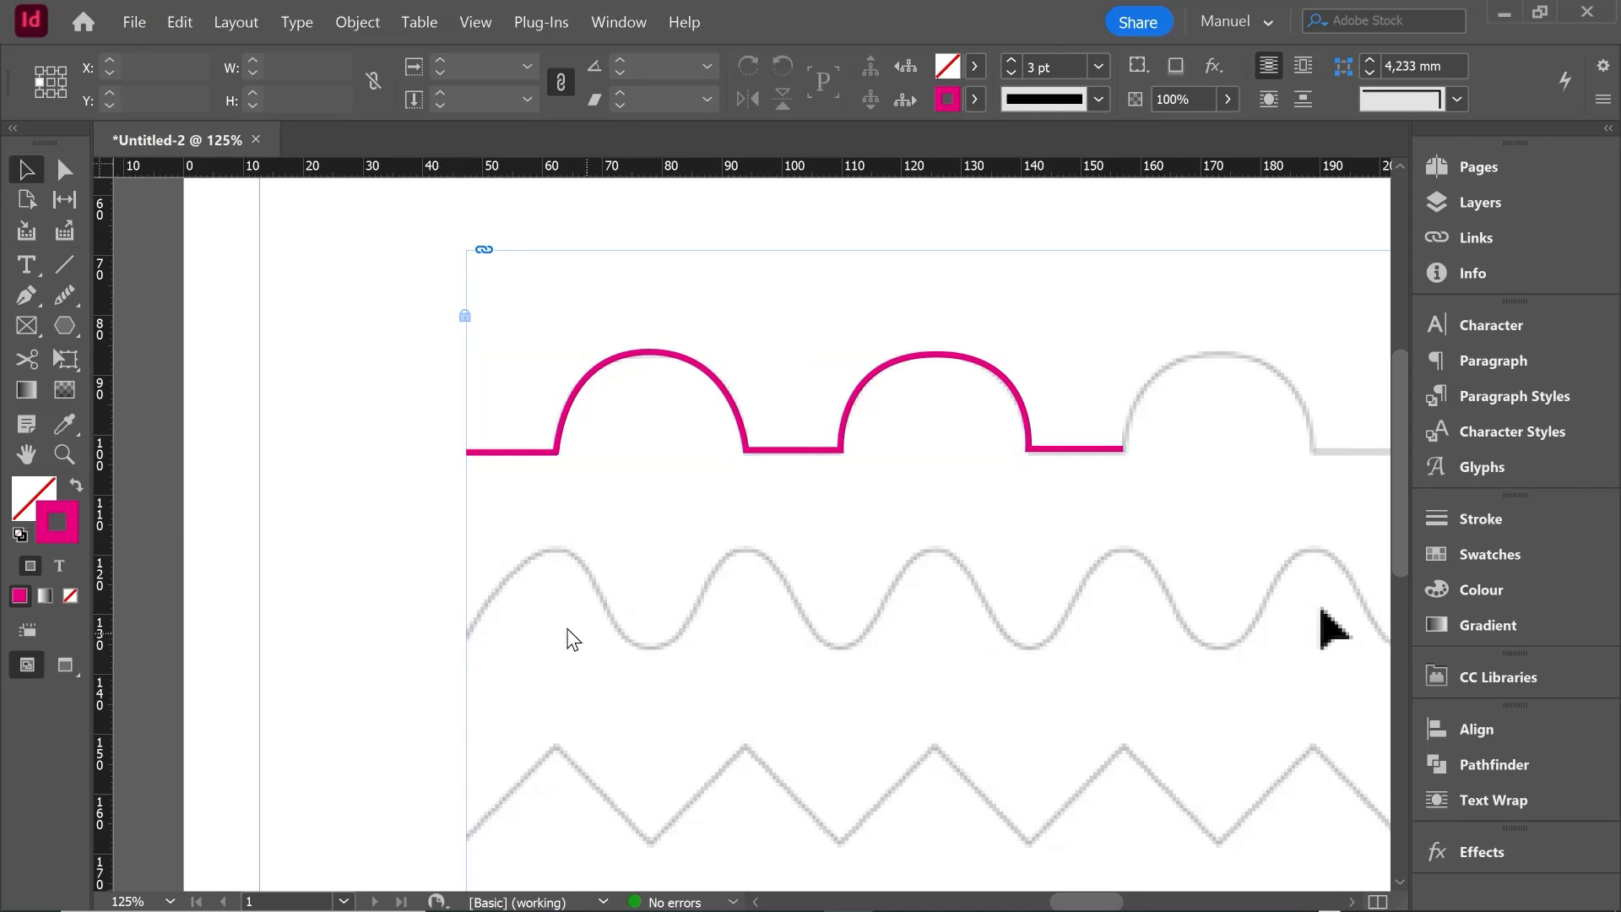
# - Start tracing the wavy second row at X 47.25 mm, with smooth anchors on the first crest and first trough
pyautogui.press('p')
pyautogui.click(468, 635)
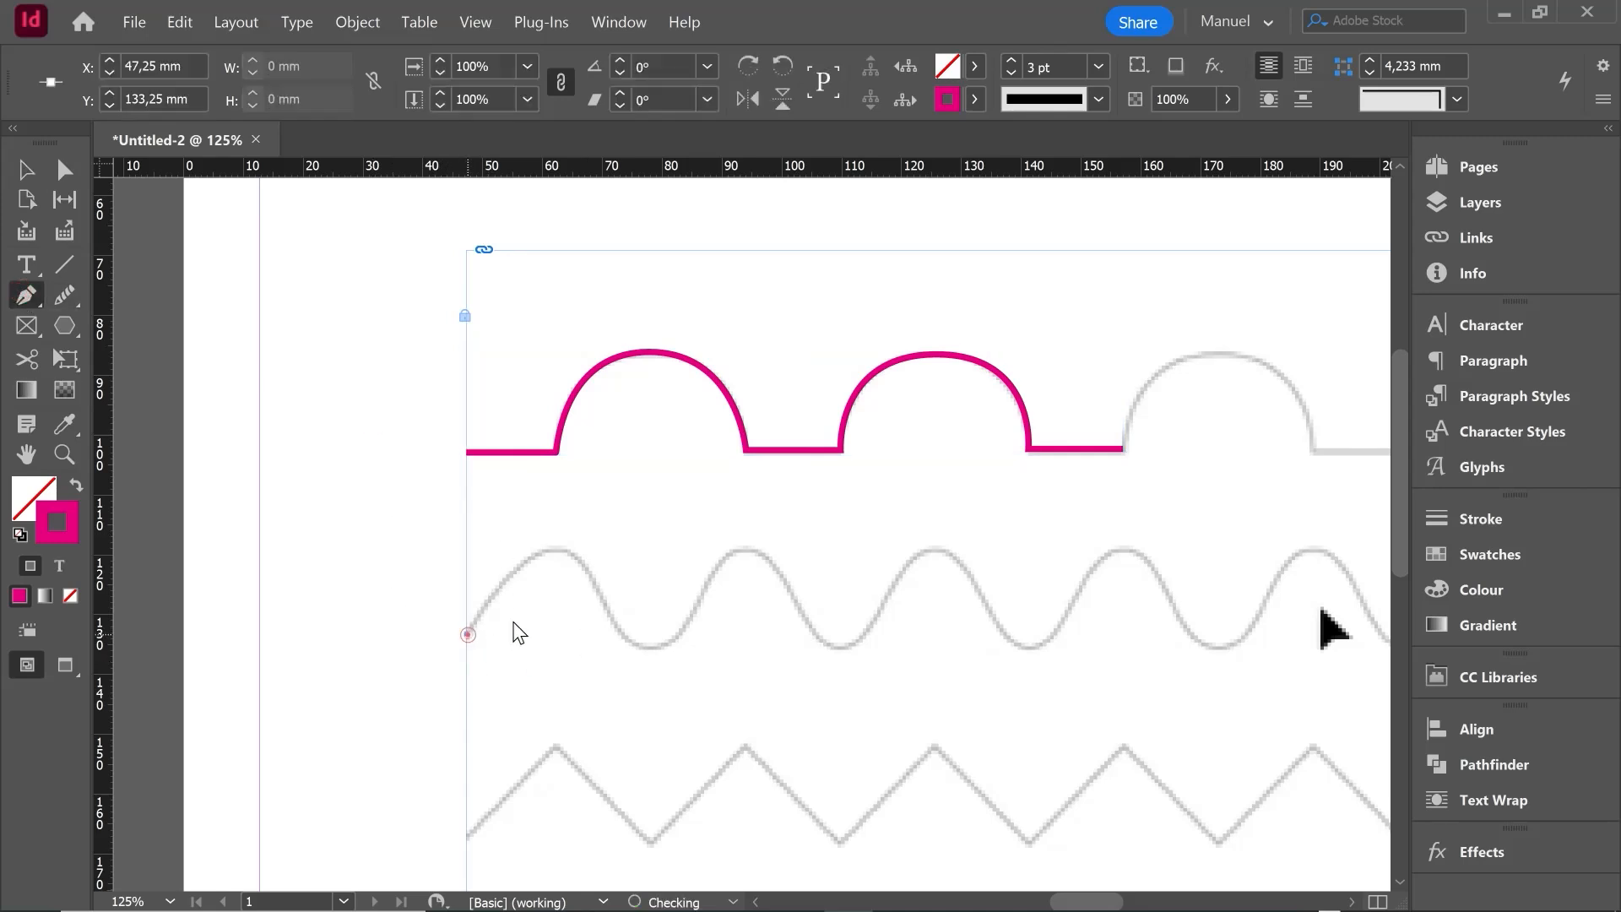
pyautogui.click(554, 549)
pyautogui.moveTo(554, 549); pyautogui.dragTo(600, 547)
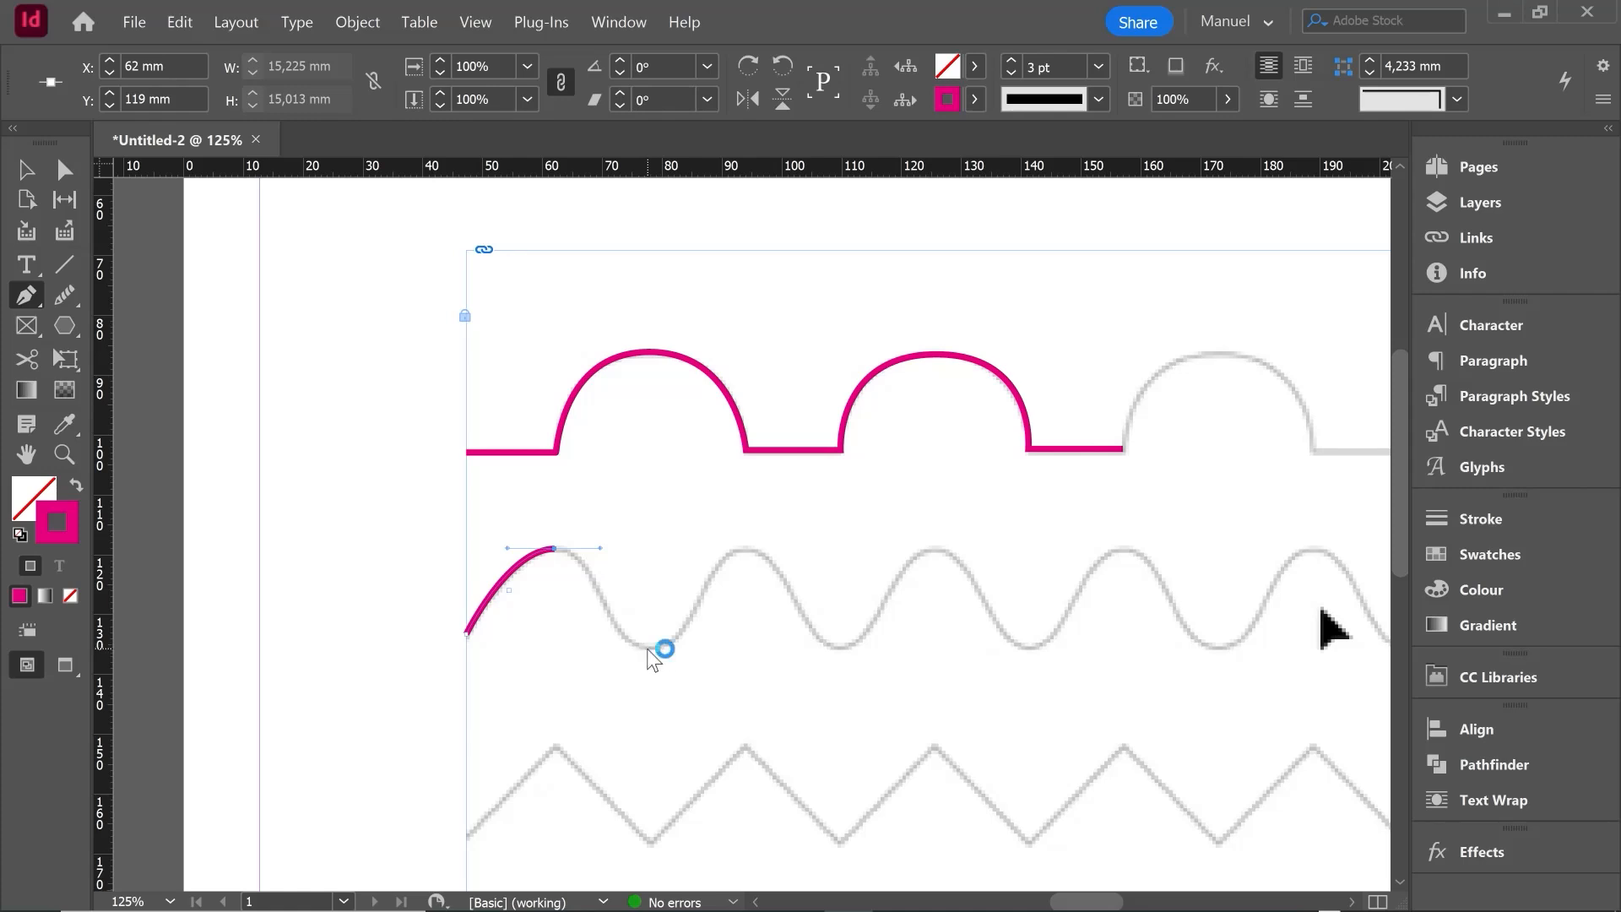
pyautogui.moveTo(647, 646); pyautogui.dragTo(698, 647)
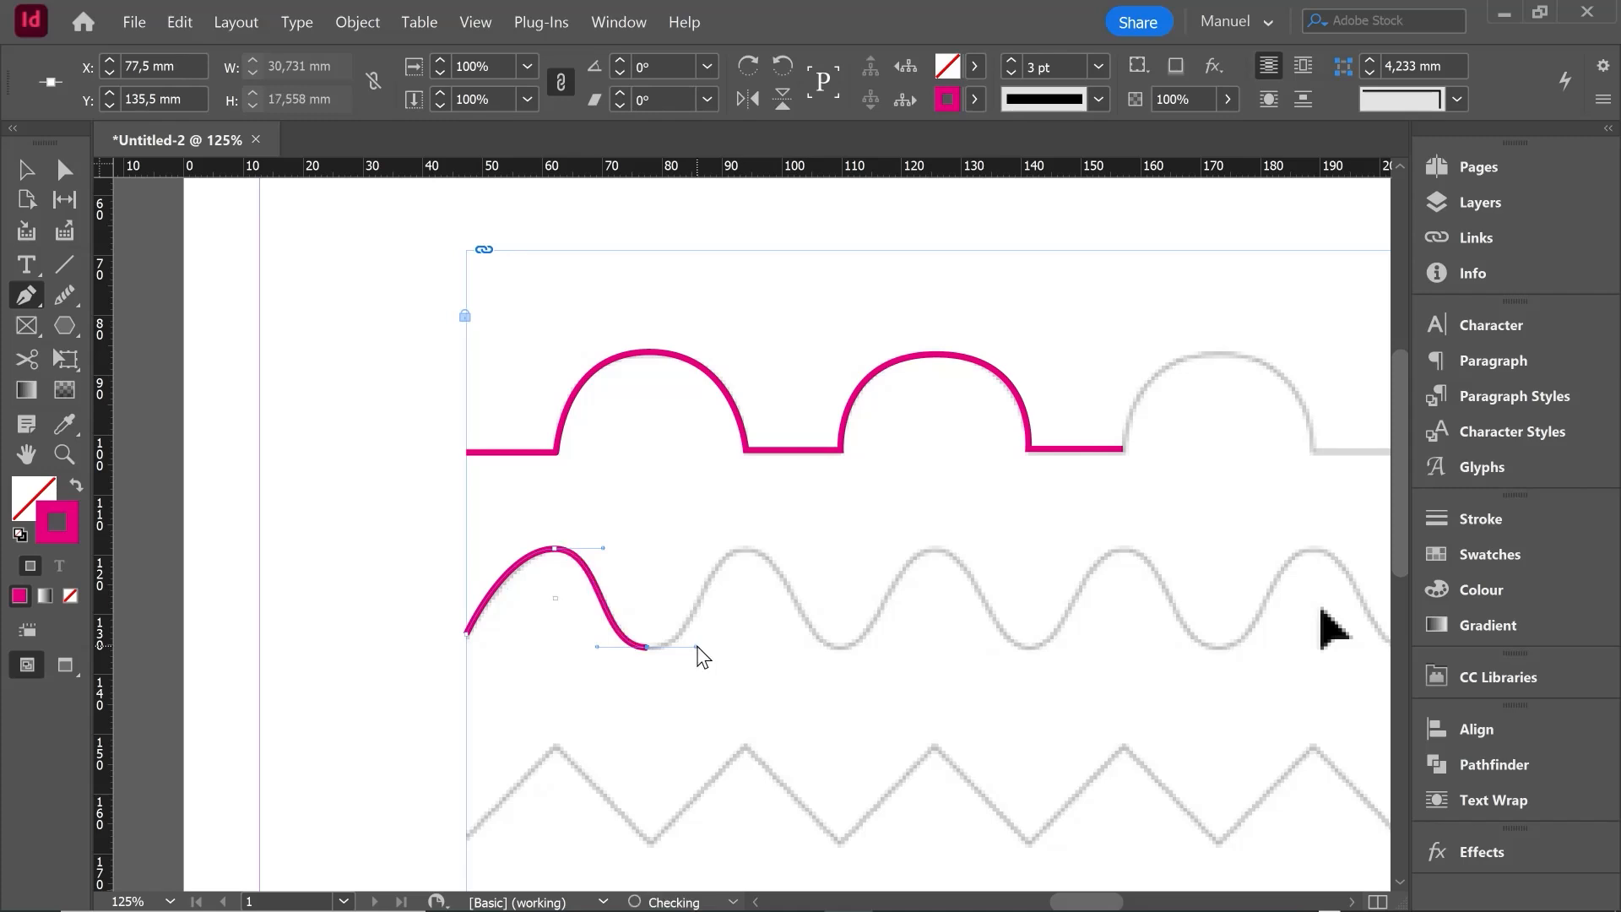
# - Extend the wave with smooth anchors at each crest and trough up to the fourth crest at X 157 mm, and deselect it
pyautogui.moveTo(746, 547); pyautogui.dragTo(794, 557)
pyautogui.moveTo(834, 649); pyautogui.dragTo(878, 647)
pyautogui.moveTo(935, 547); pyautogui.dragTo(982, 548)
pyautogui.moveTo(1031, 648); pyautogui.dragTo(1084, 647)
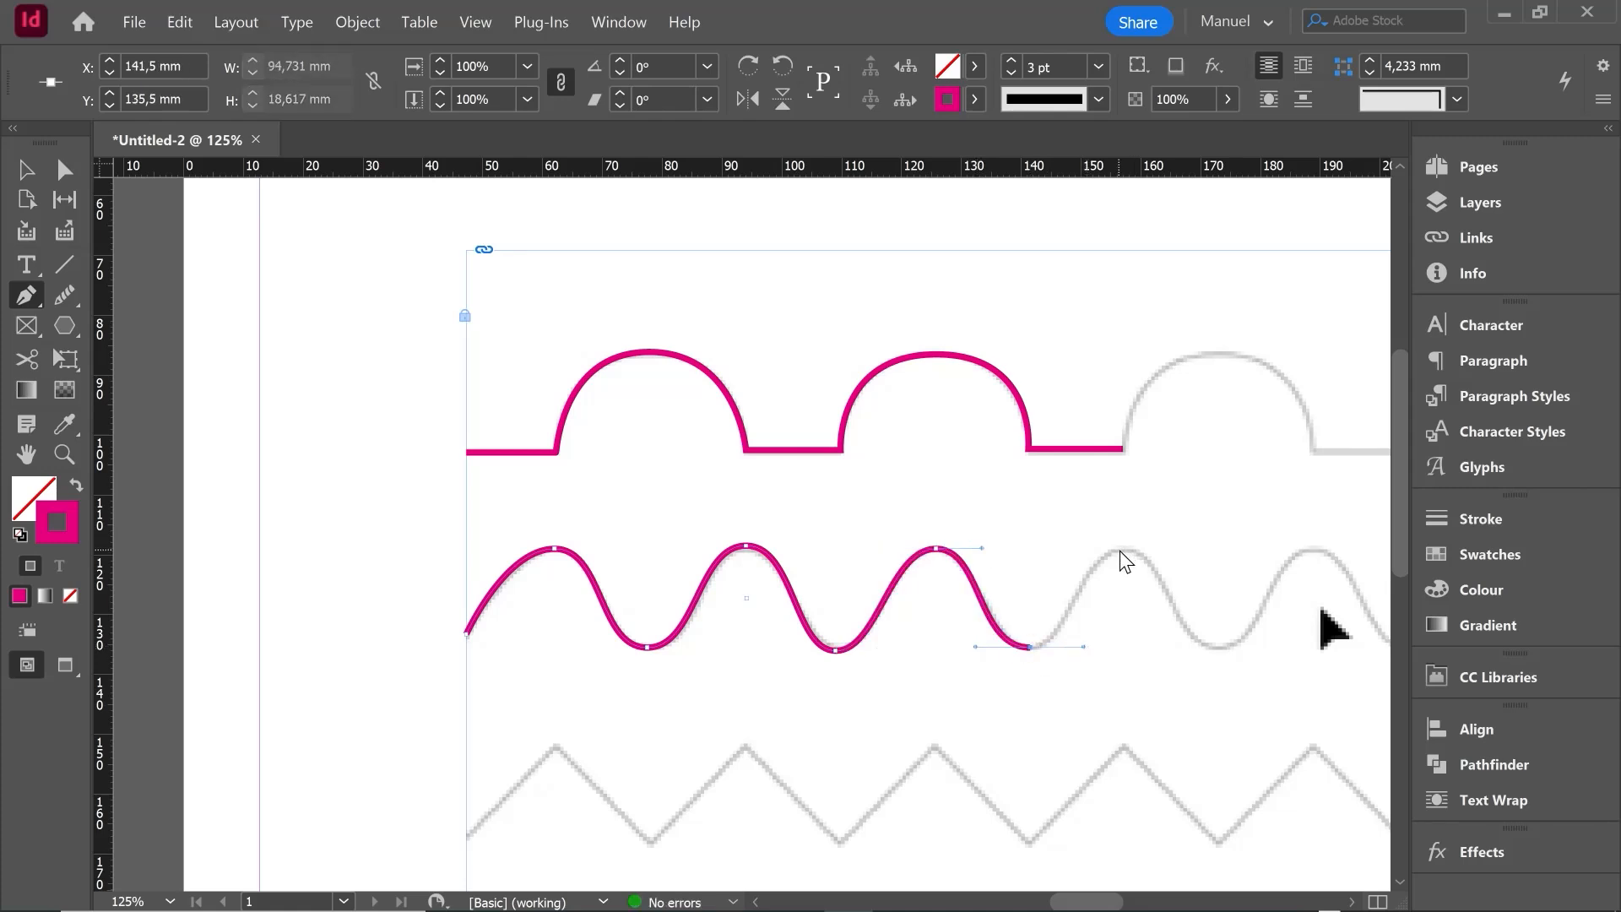
pyautogui.moveTo(1122, 547); pyautogui.dragTo(1172, 548)
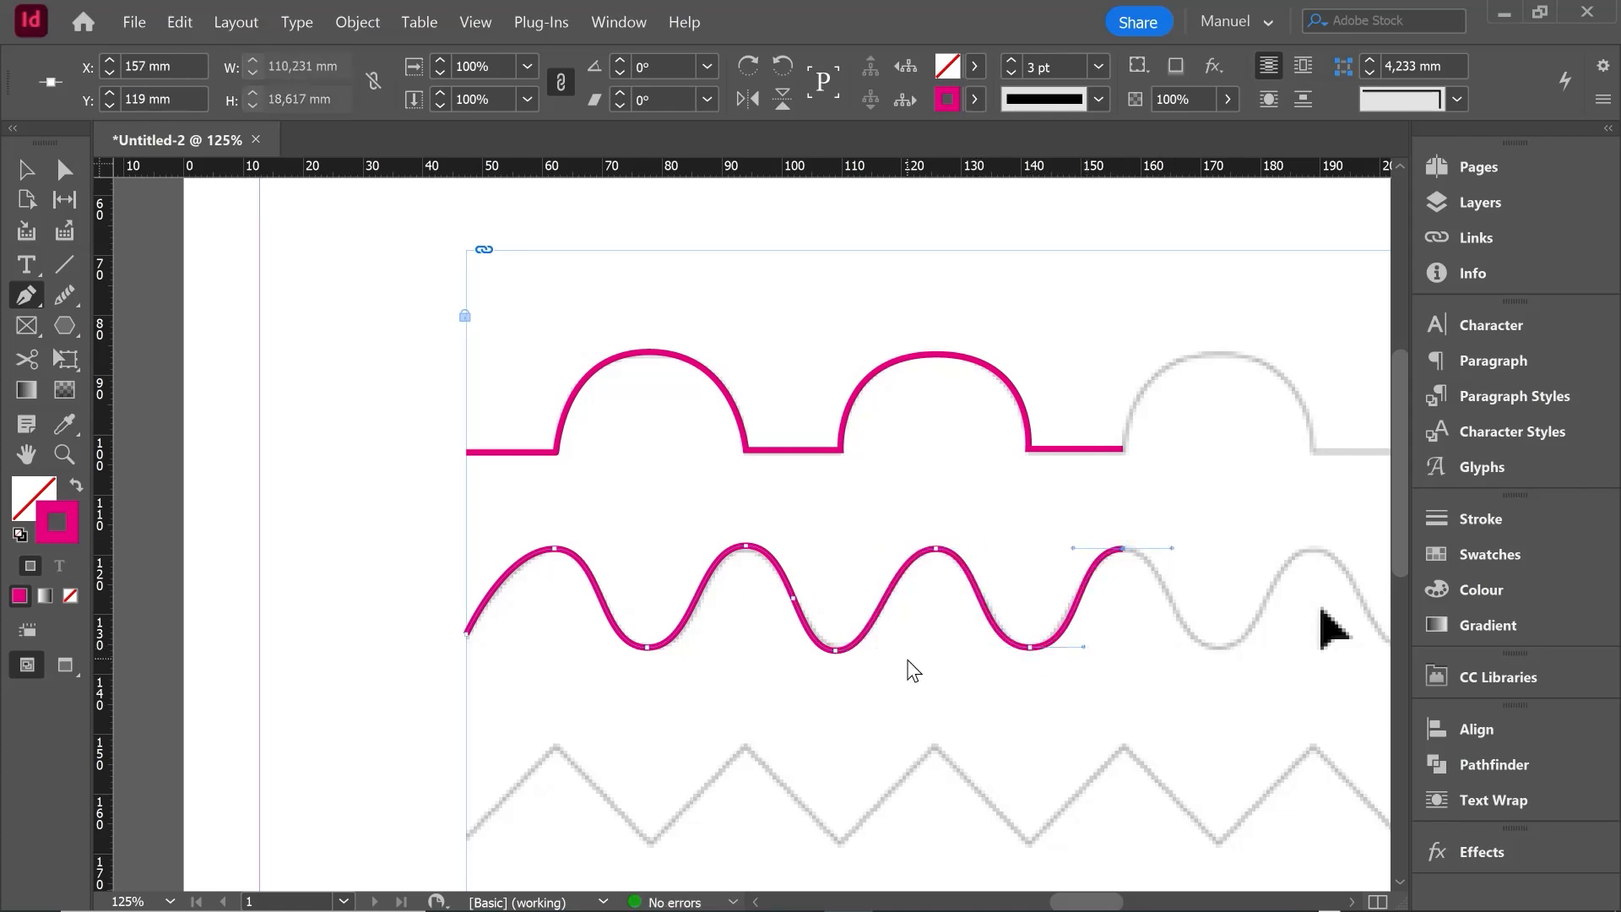
pyautogui.click(26, 170)
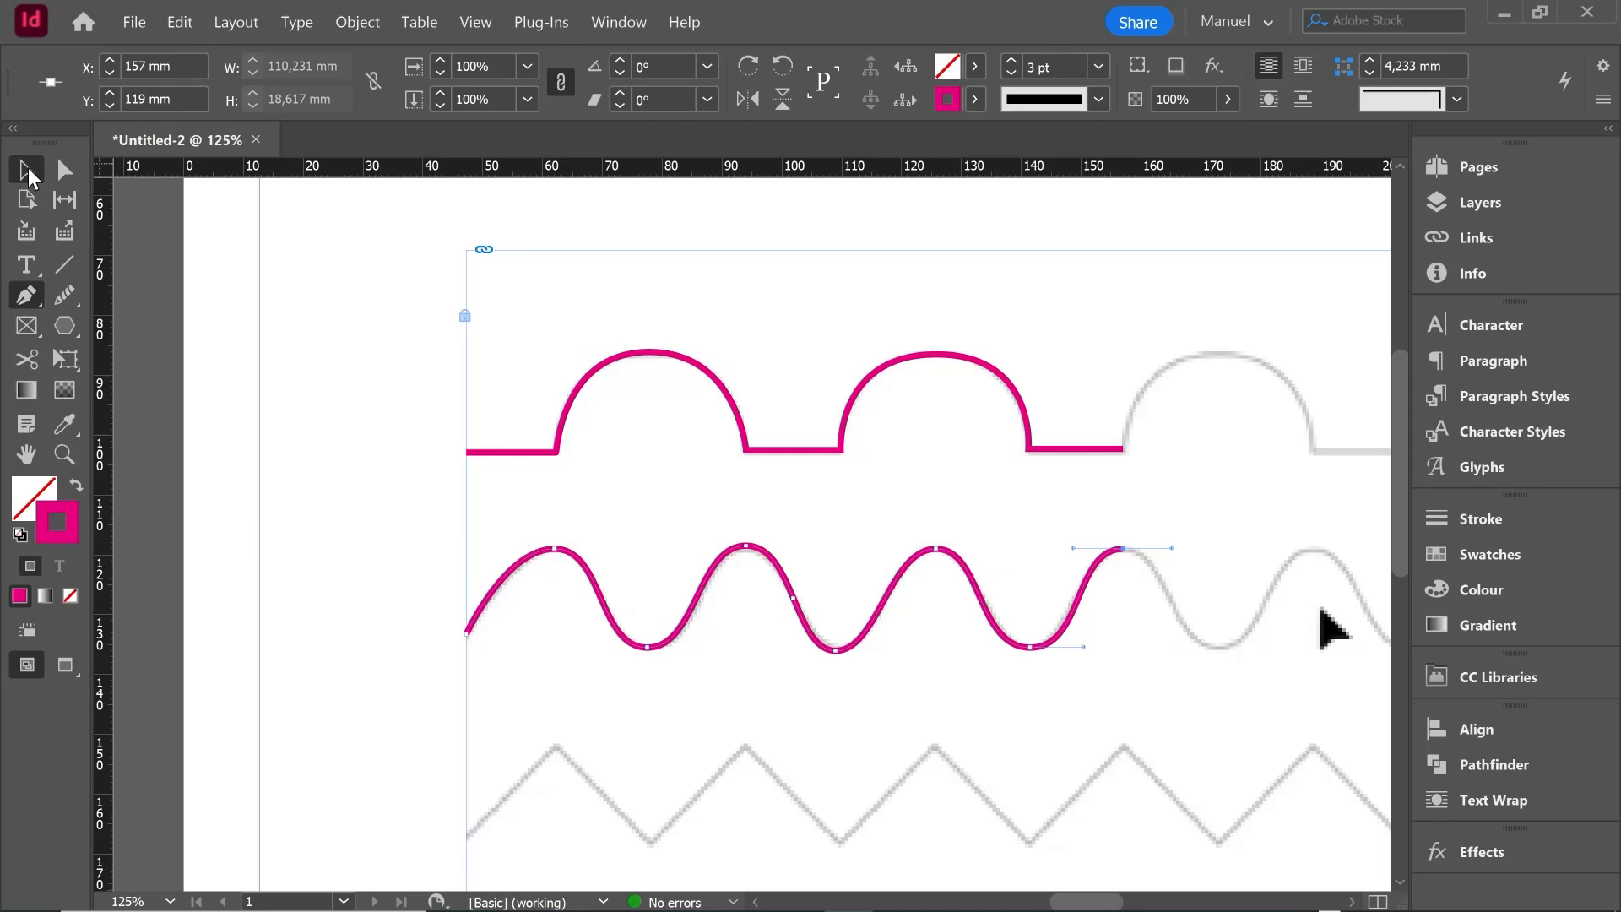
pyautogui.click(378, 614)
# - Trace the zigzag third row with straight corner anchors from X 47.25 mm across three peaks to the third valley near X 141 mm
pyautogui.scroll(-3, 588, 618)
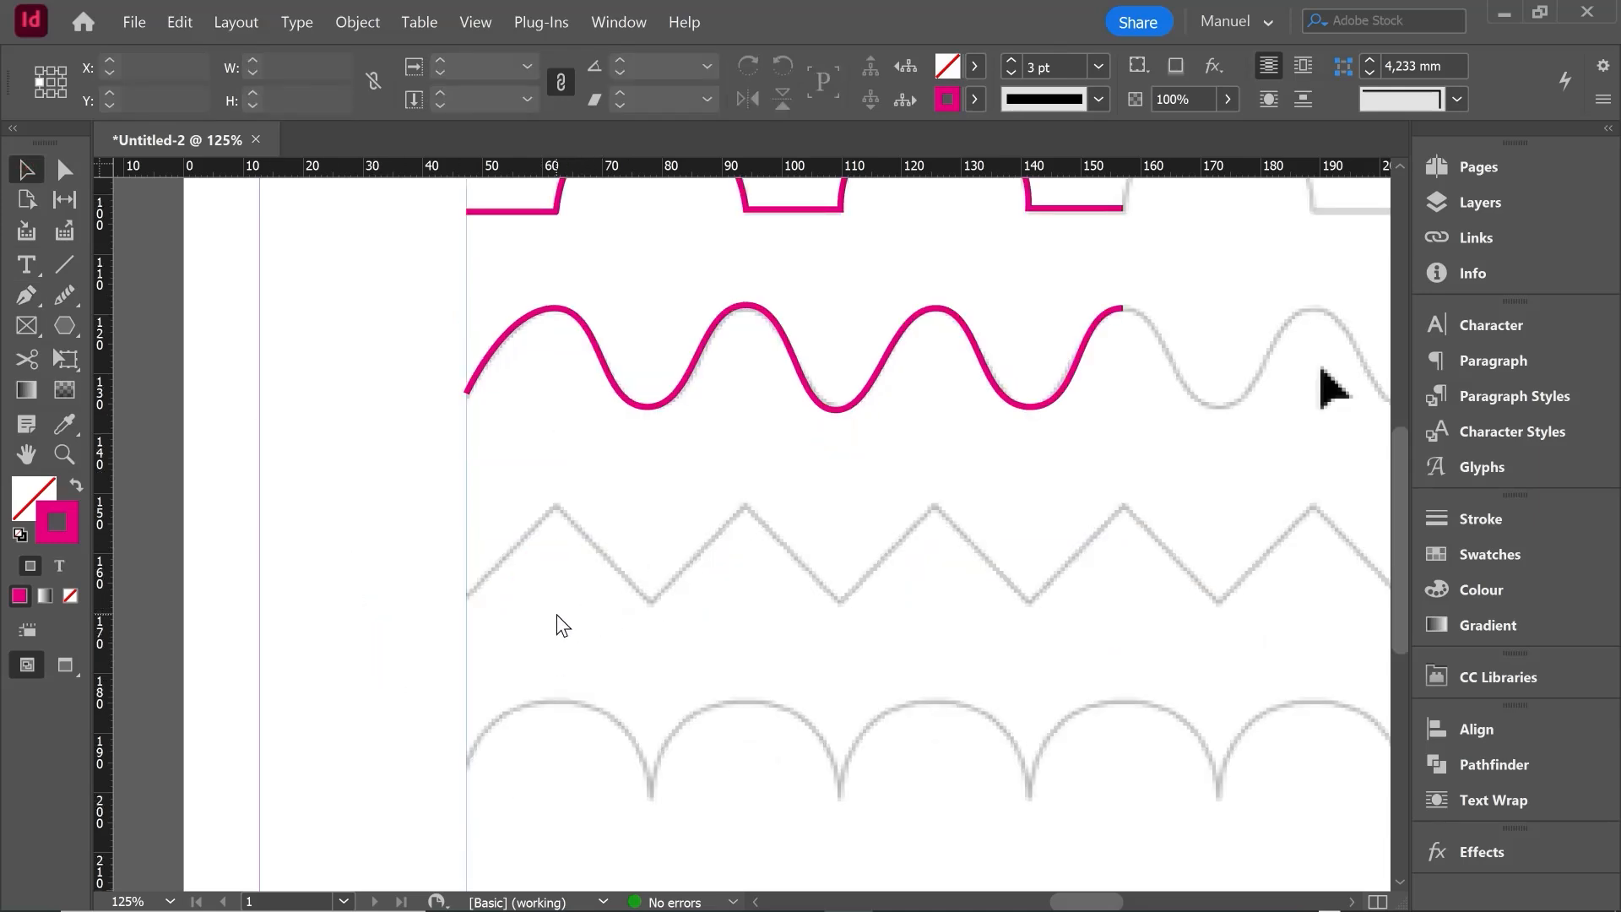
pyautogui.click(26, 295)
pyautogui.click(467, 596)
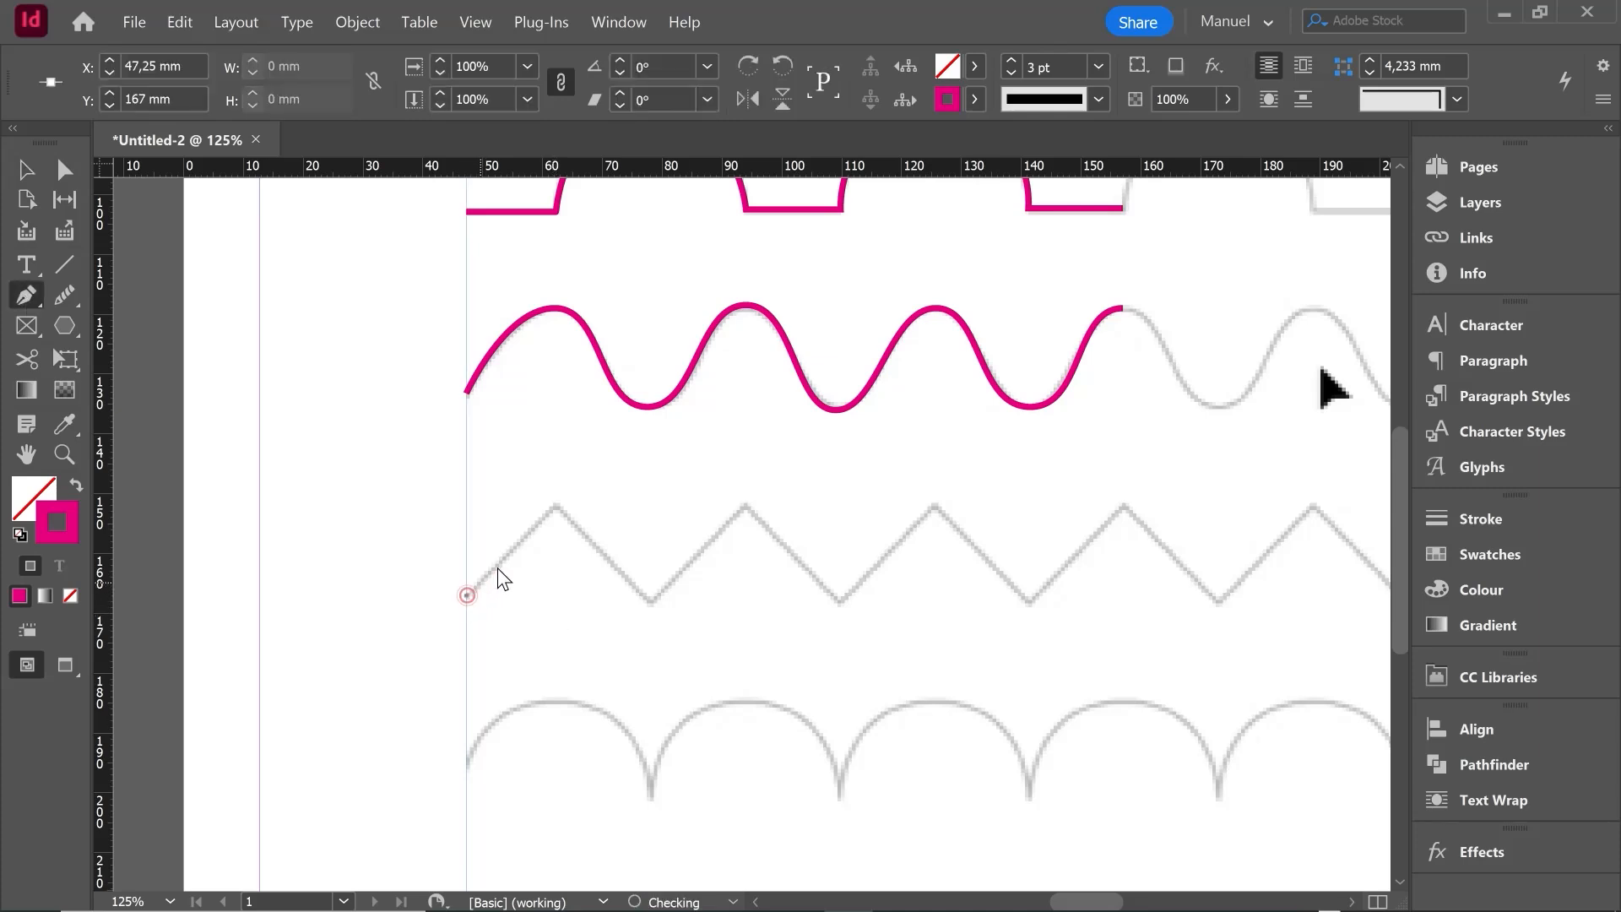
pyautogui.click(554, 505)
pyautogui.click(647, 598)
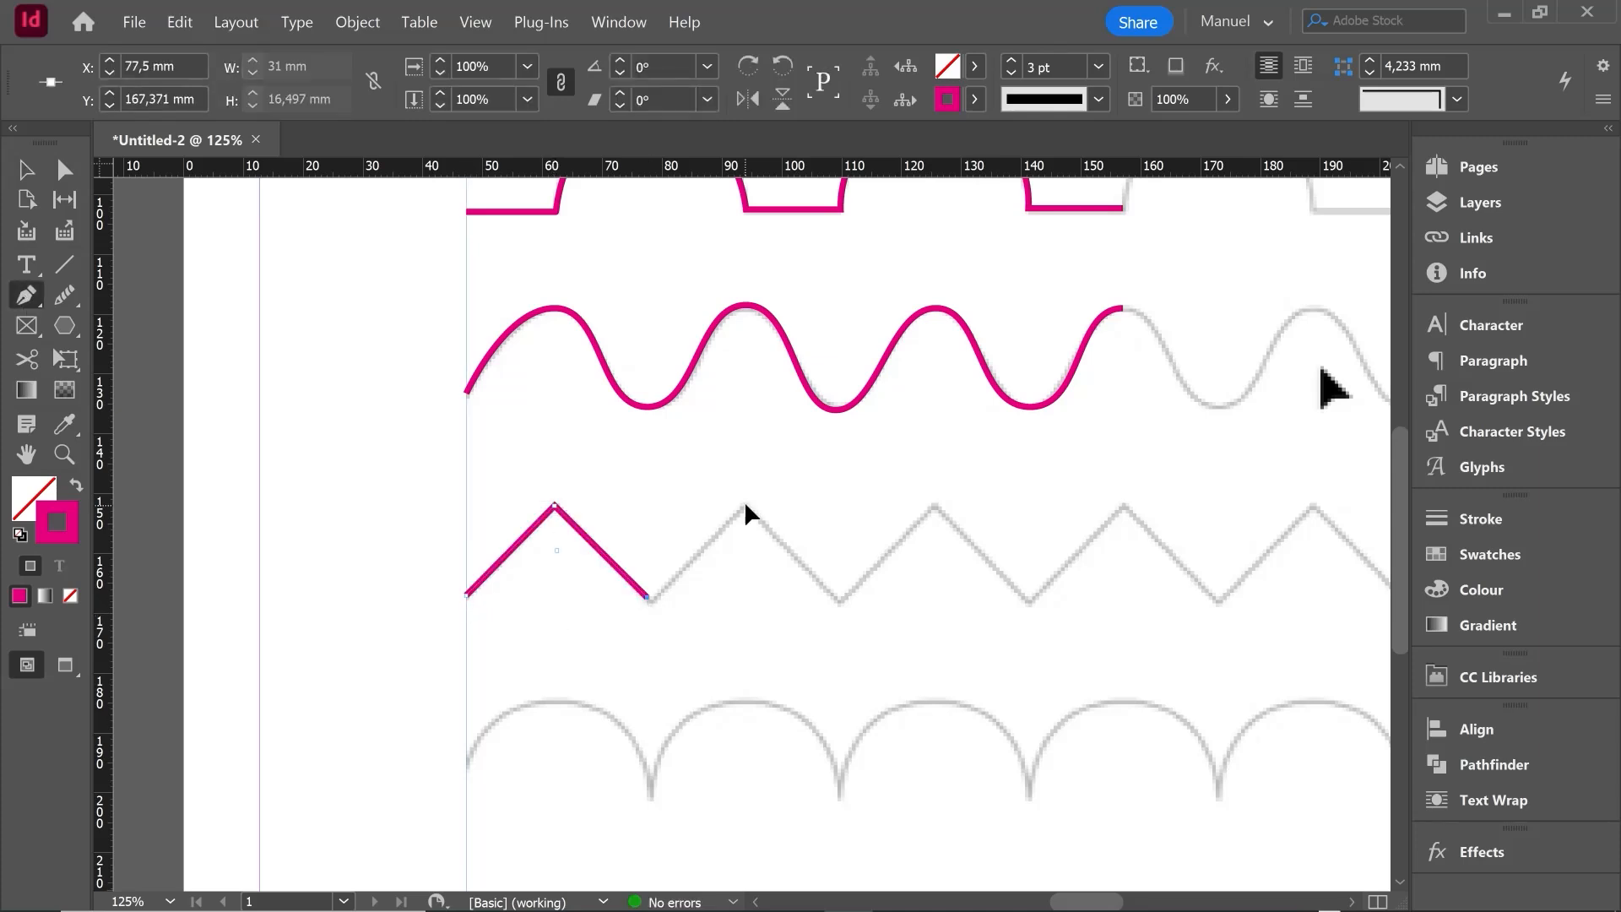
pyautogui.click(743, 502)
pyautogui.click(838, 601)
pyautogui.click(936, 498)
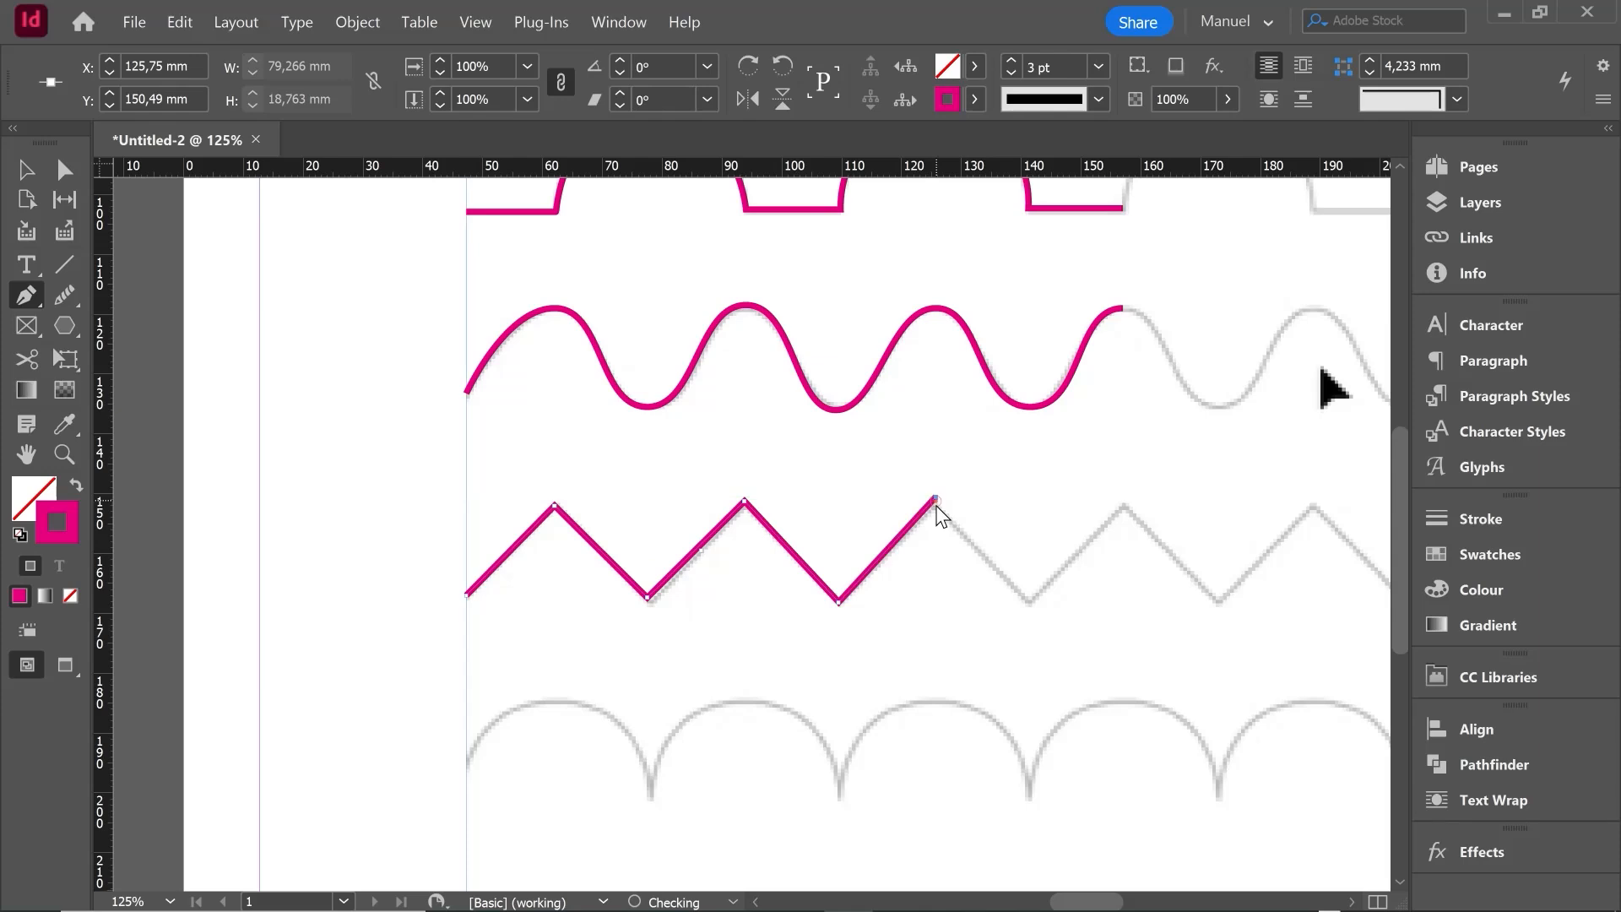
pyautogui.click(1027, 600)
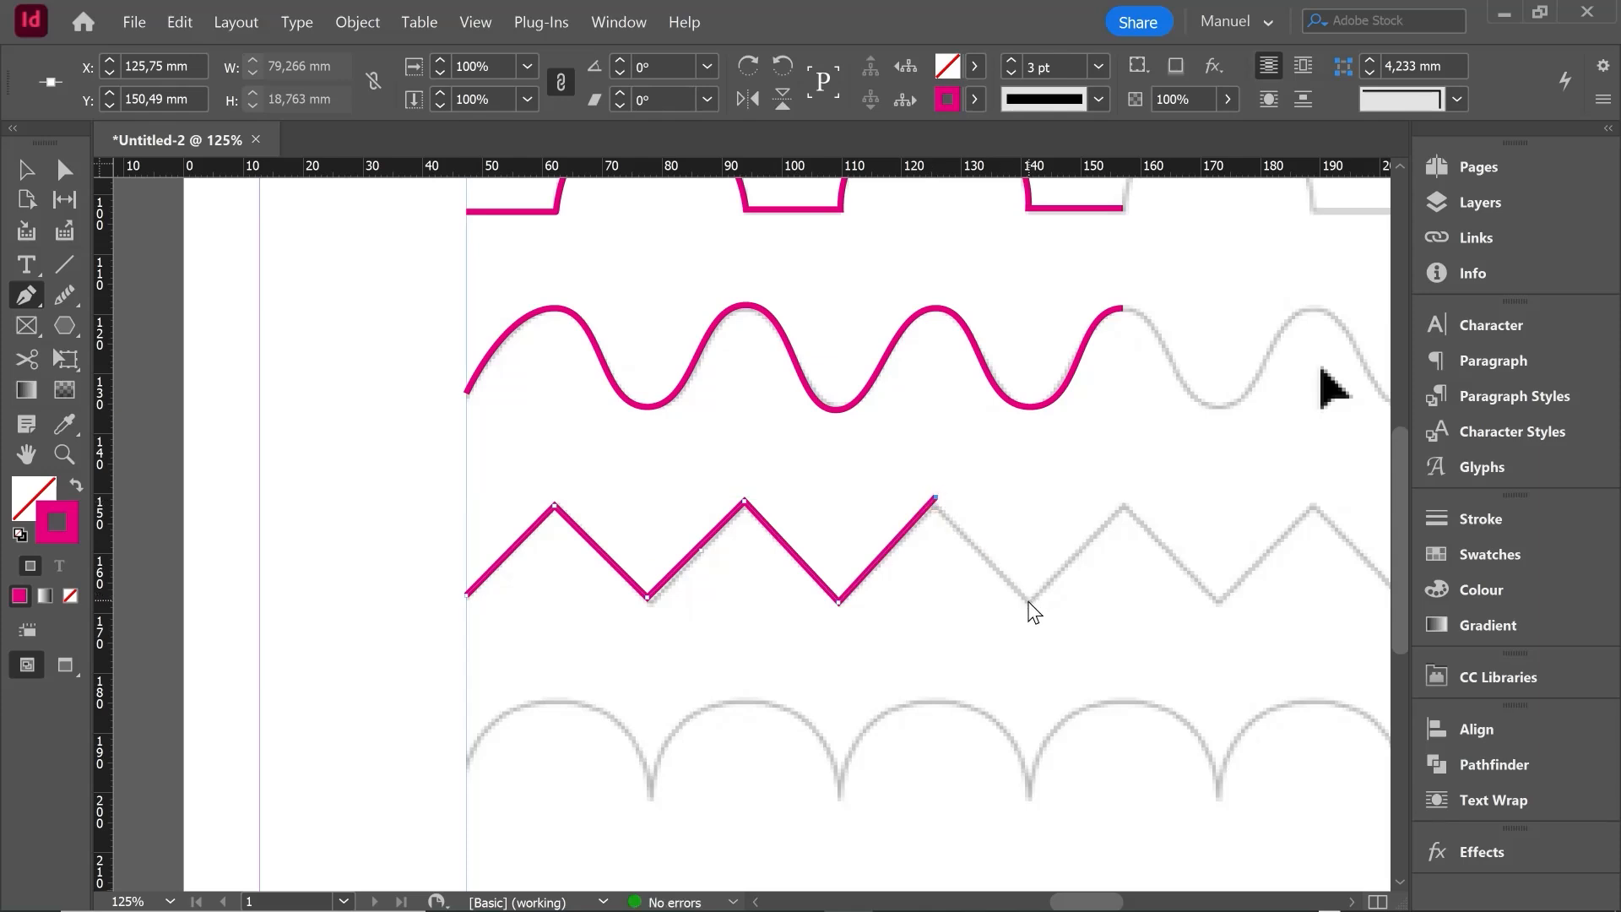
# - Continue the zigzag with corner anchors over the fourth and fifth peaks to the fifth valley, and deselect the path
pyautogui.click(1123, 504)
pyautogui.click(1218, 600)
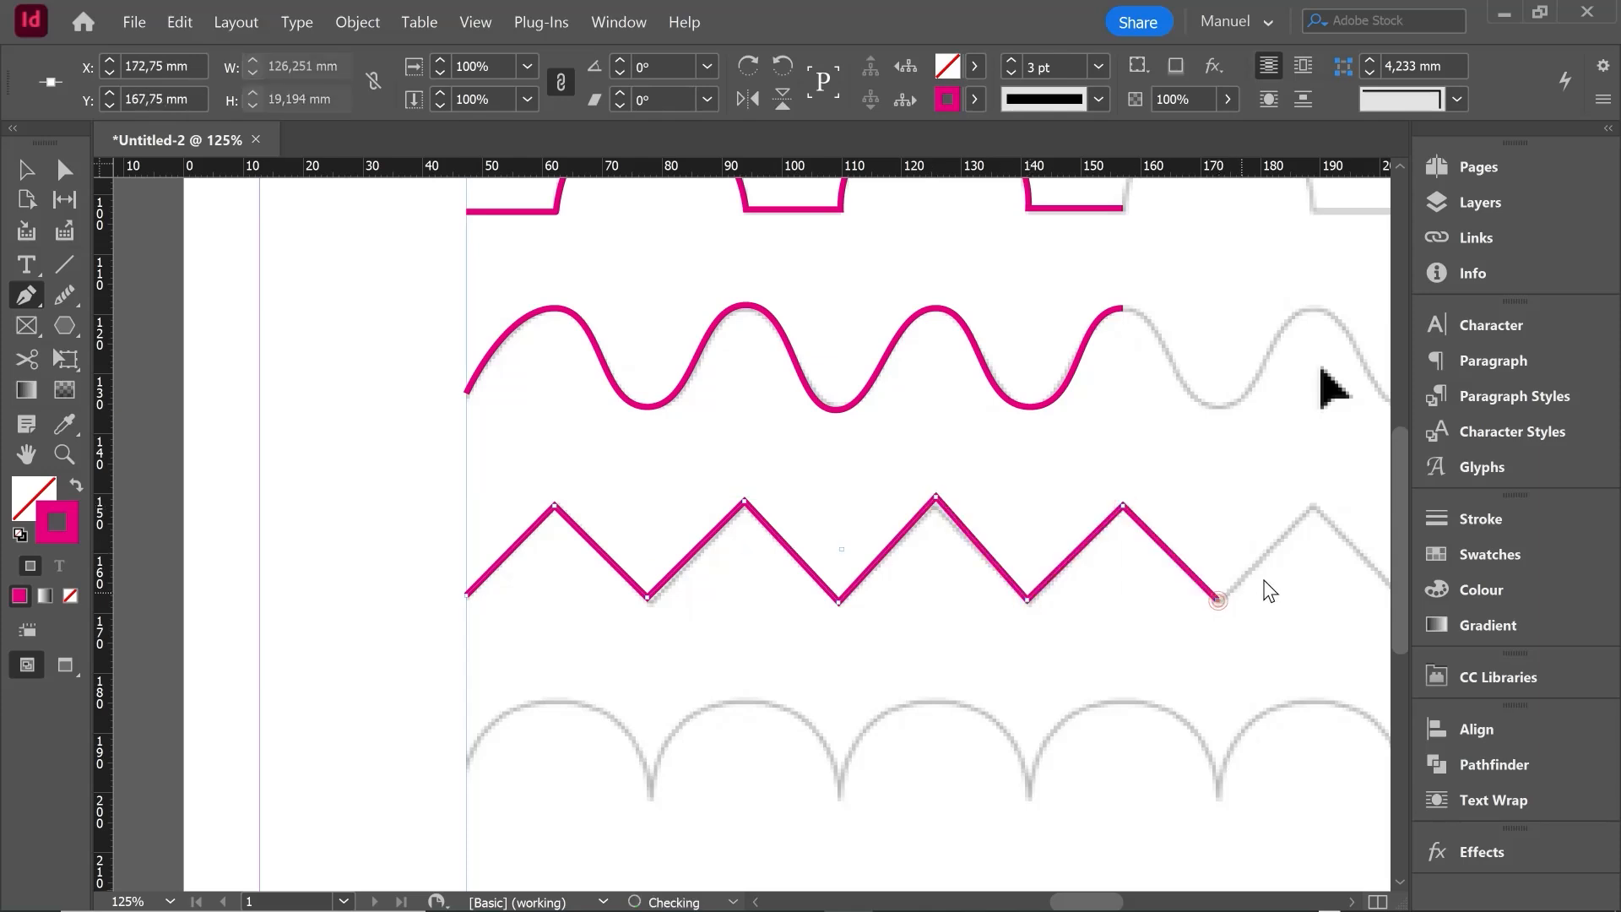
pyautogui.click(1314, 507)
pyautogui.hscroll(5, 1317, 517)
pyautogui.click(564, 602)
pyautogui.moveTo(564, 604); pyautogui.dragTo(1223, 557)
pyautogui.hscroll(-2, 1224, 557)
pyautogui.press('v')
pyautogui.click(310, 452)
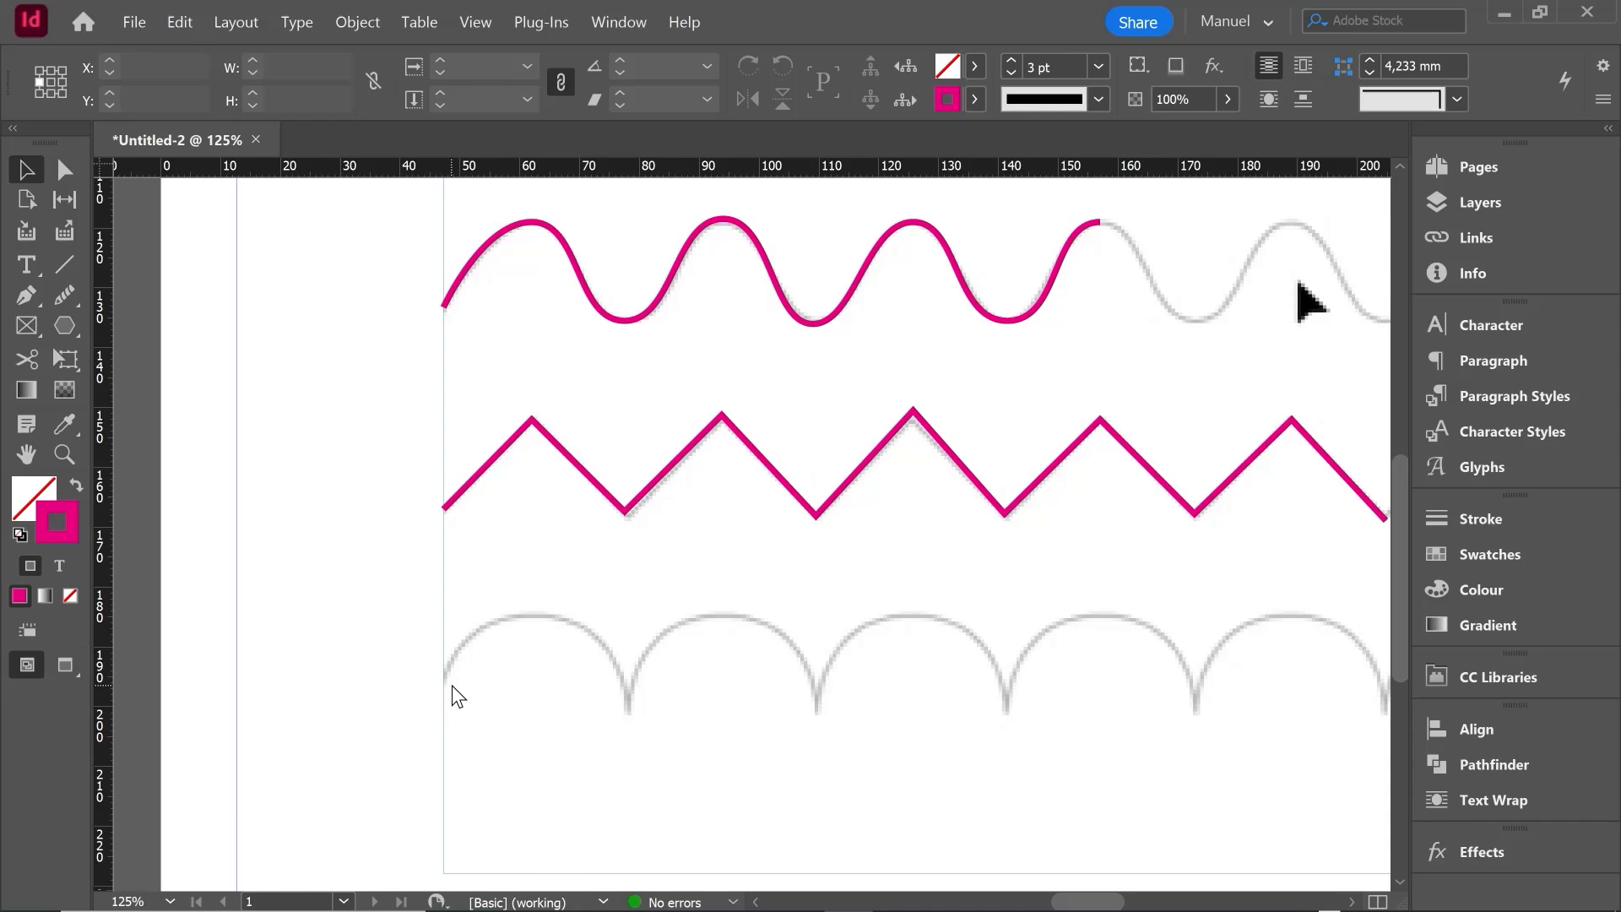
# - Start tracing the scalloped fourth row with the Pen tool at X 47.25 mm, with a smooth first crest and a corner anchor at X 78 mm
pyautogui.press('p')
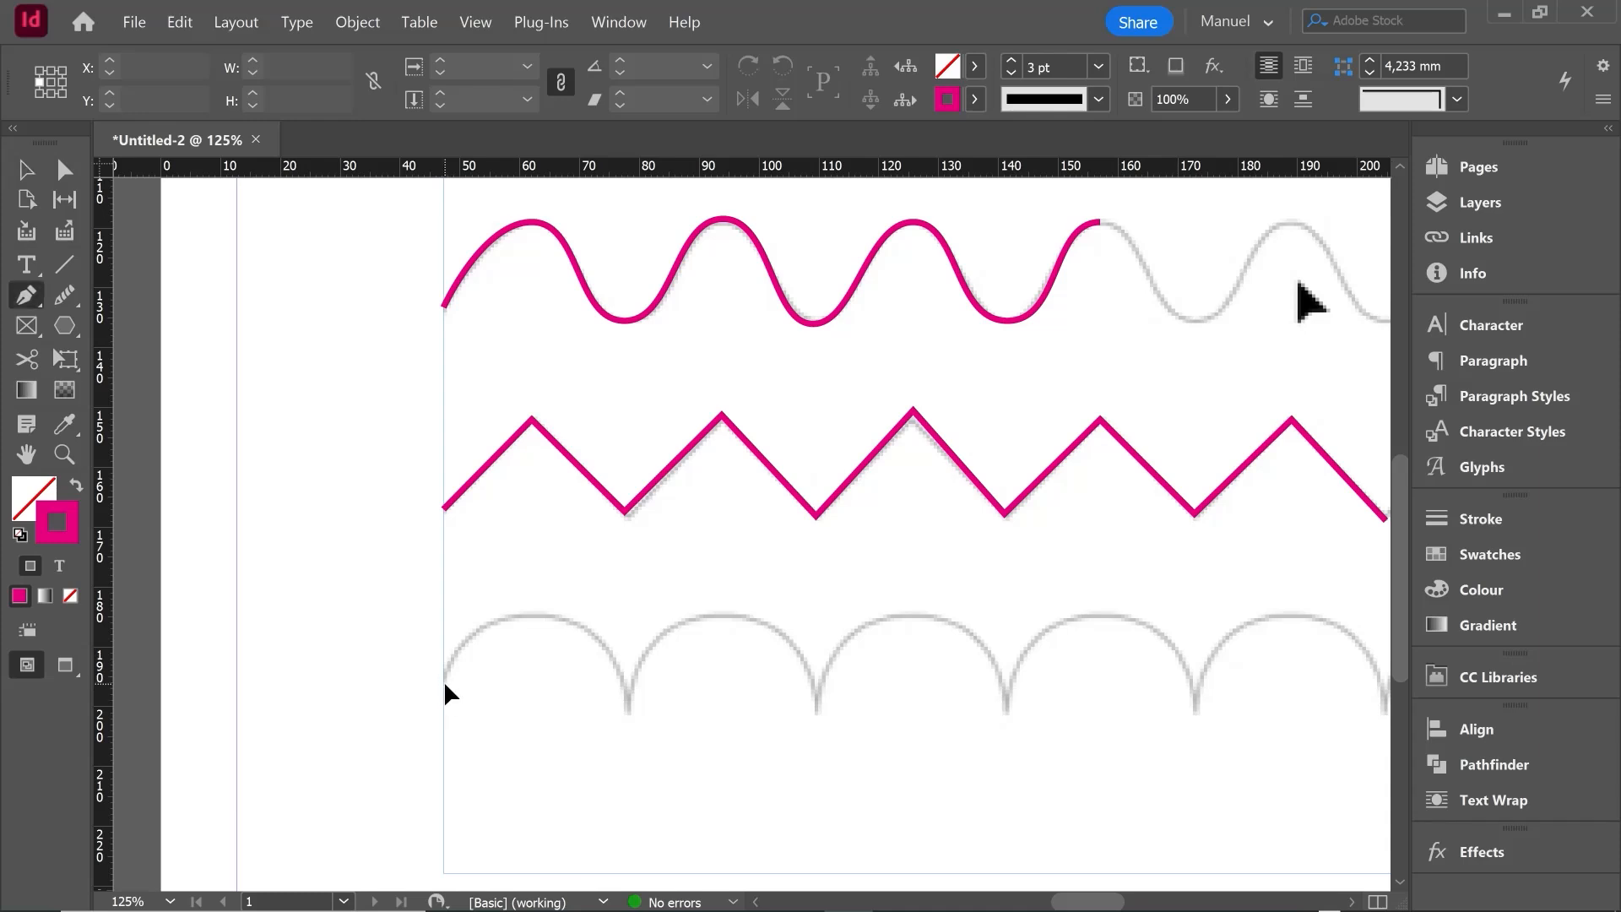
pyautogui.click(443, 682)
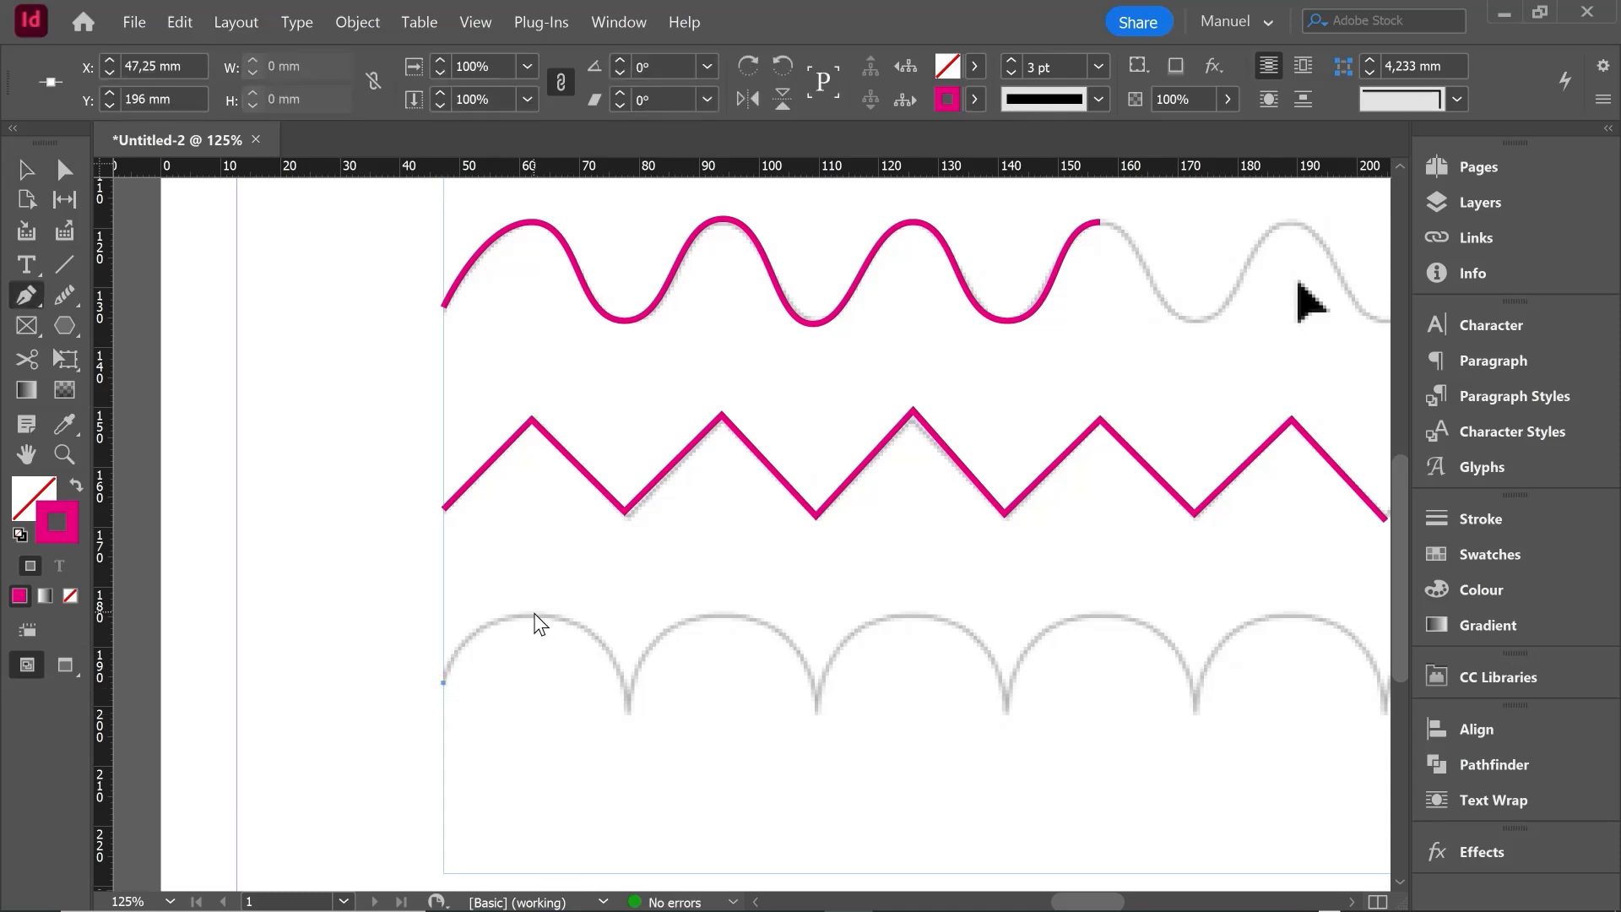
pyautogui.moveTo(532, 613); pyautogui.dragTo(602, 624)
pyautogui.moveTo(604, 616); pyautogui.dragTo(603, 616)
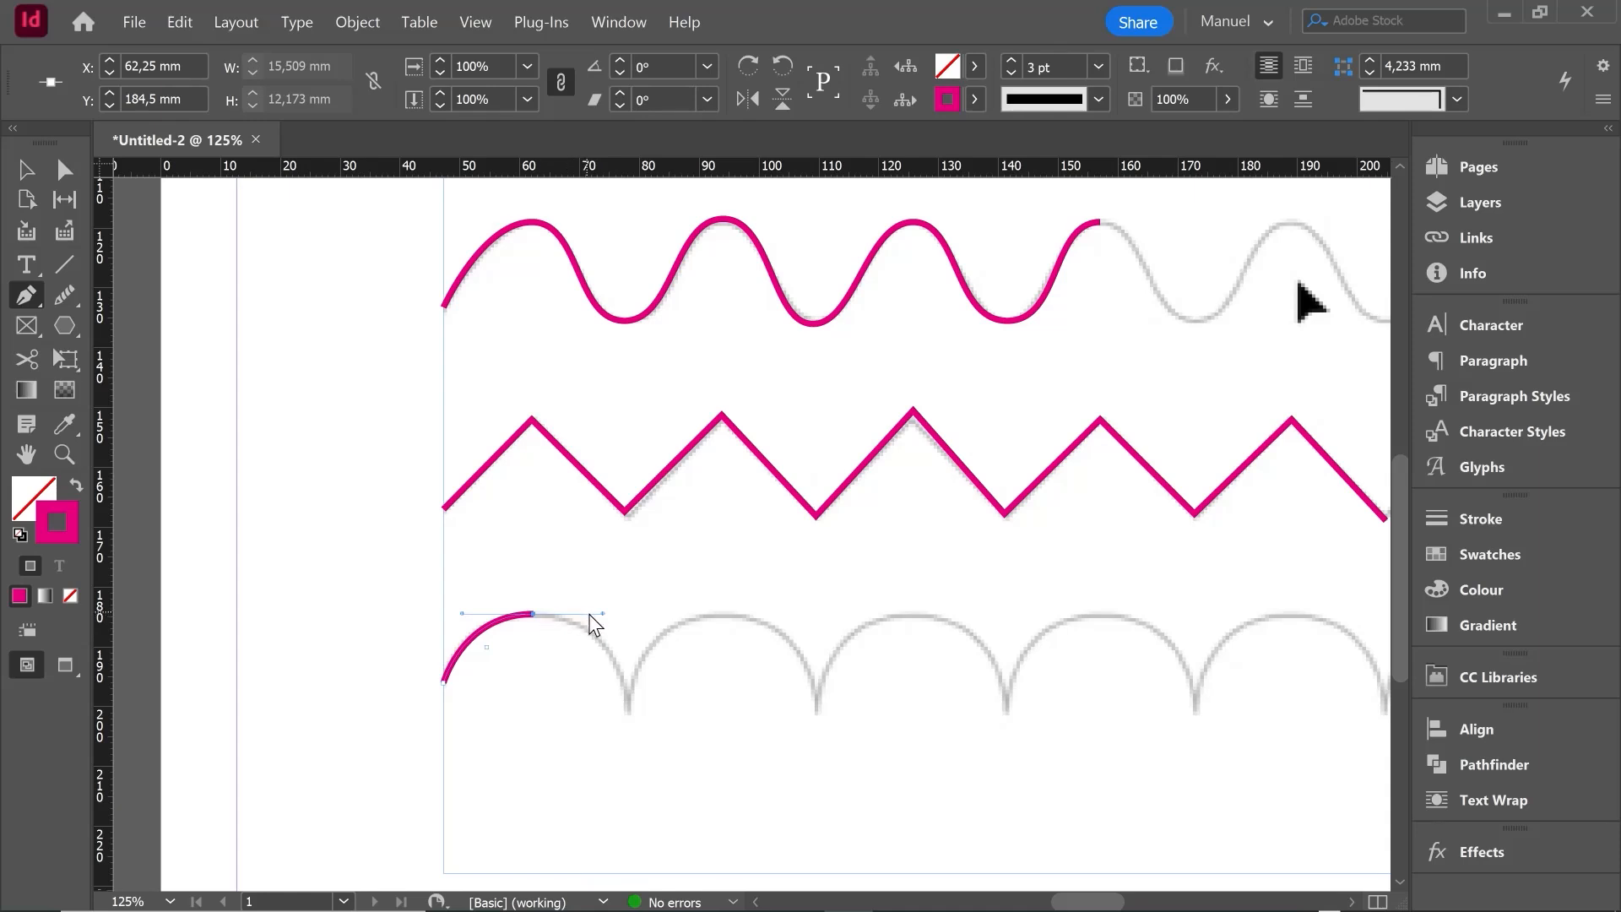
pyautogui.click(626, 711)
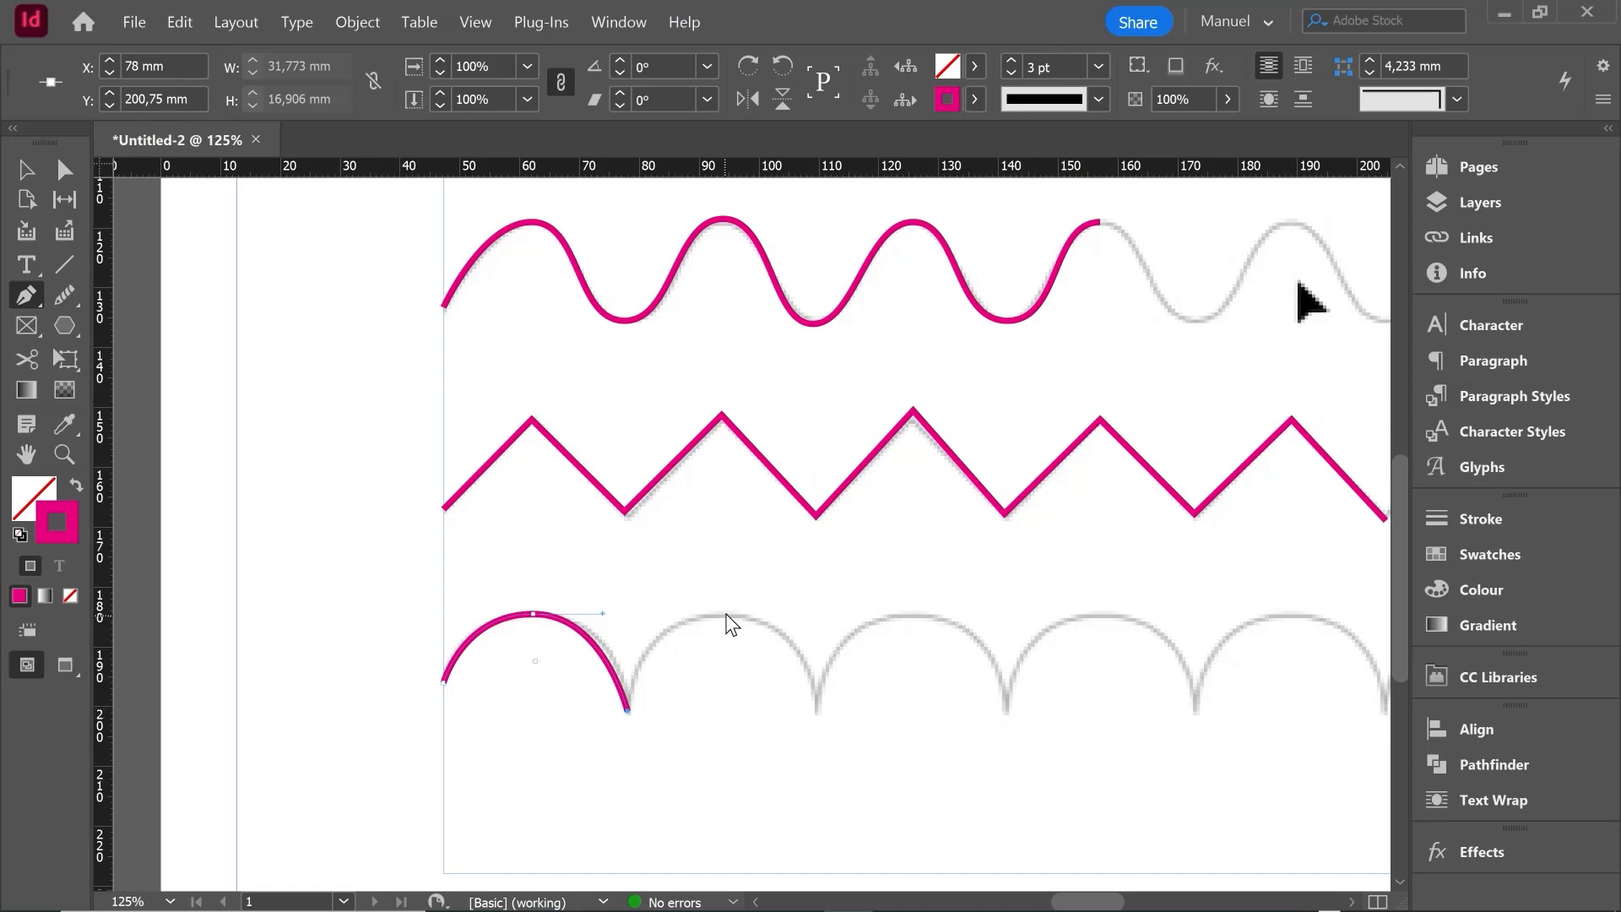
# - Extend the scallop path over three more arches, with smooth anchors on the crests and corner anchors at the cusps up to X 173.25 mm
pyautogui.moveTo(721, 612); pyautogui.dragTo(807, 610)
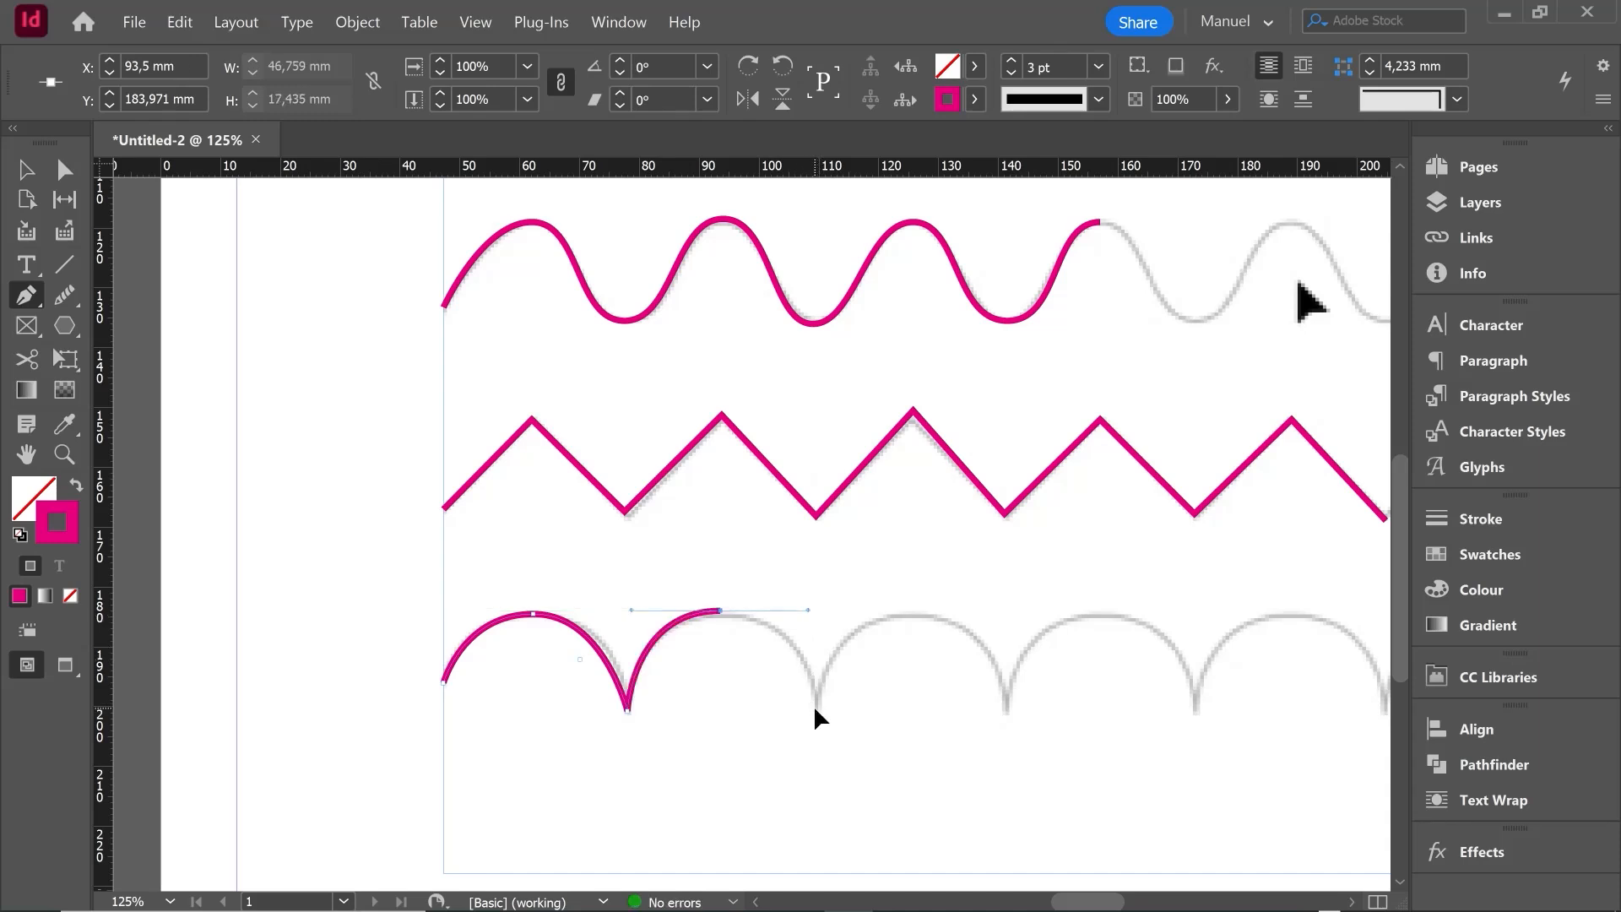
pyautogui.click(813, 706)
pyautogui.moveTo(911, 611); pyautogui.dragTo(1001, 615)
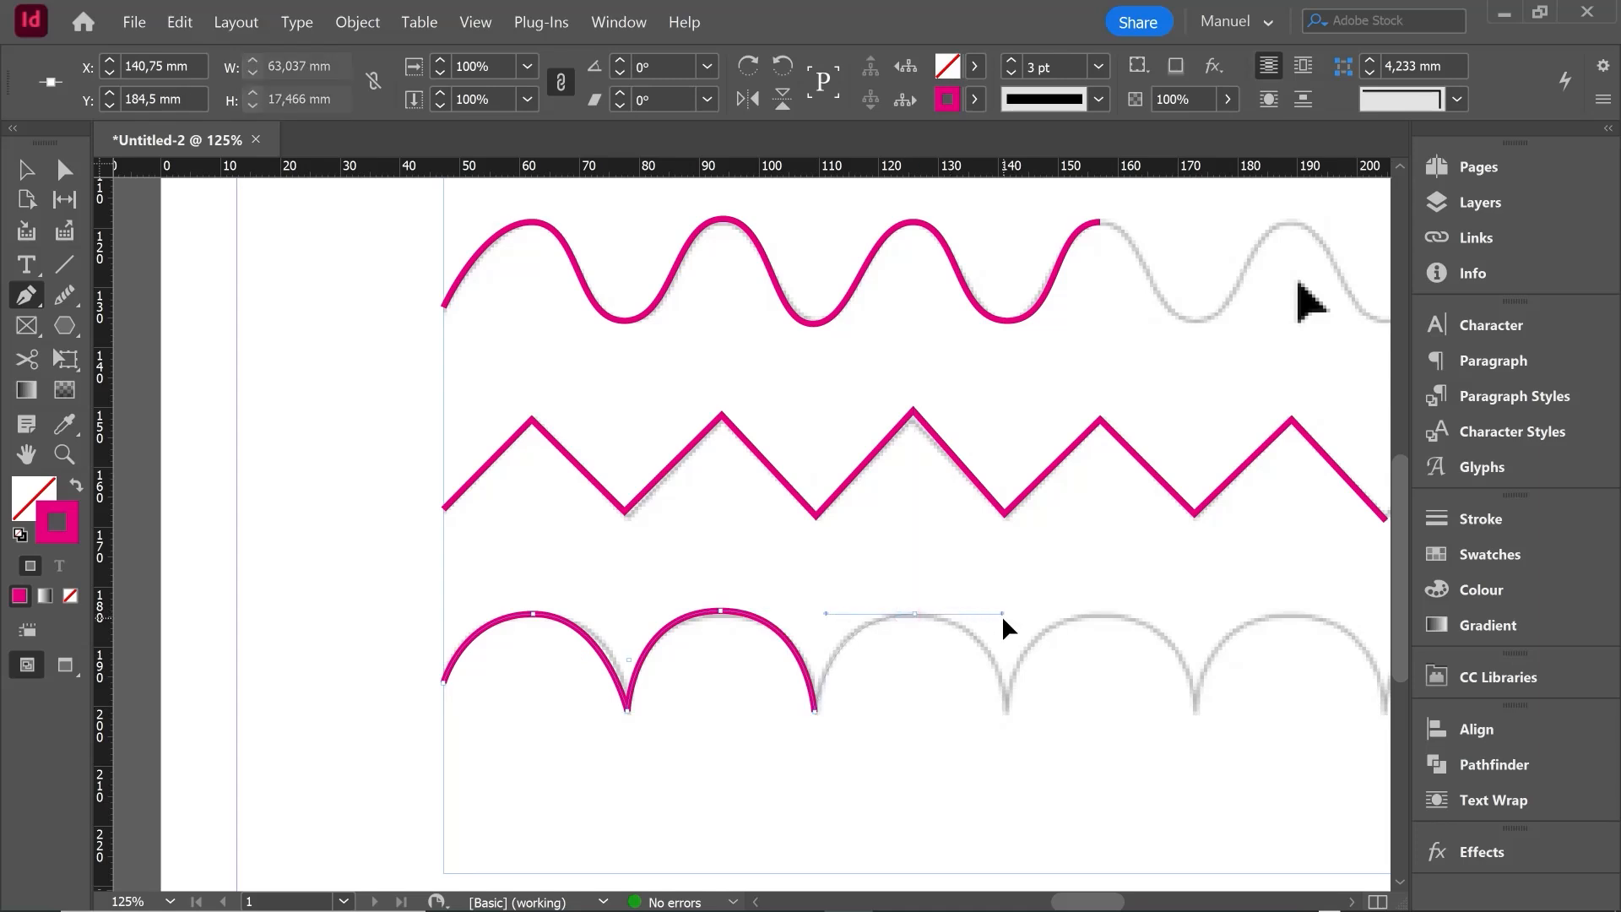
pyautogui.click(1005, 713)
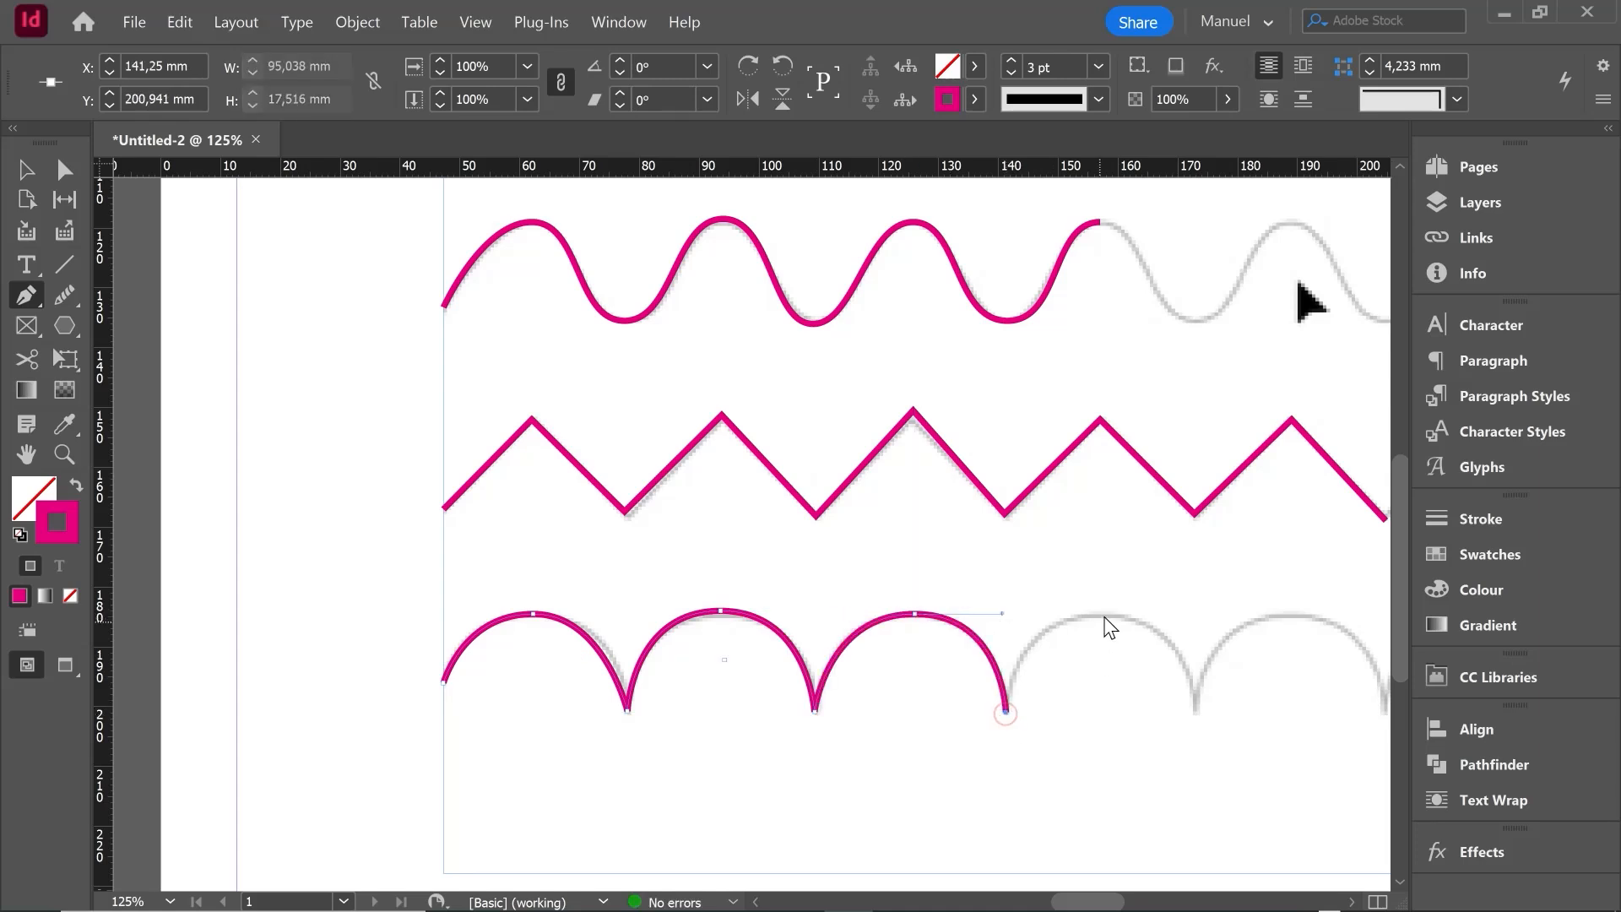
pyautogui.moveTo(1106, 614); pyautogui.dragTo(1199, 613)
pyautogui.click(1197, 711)
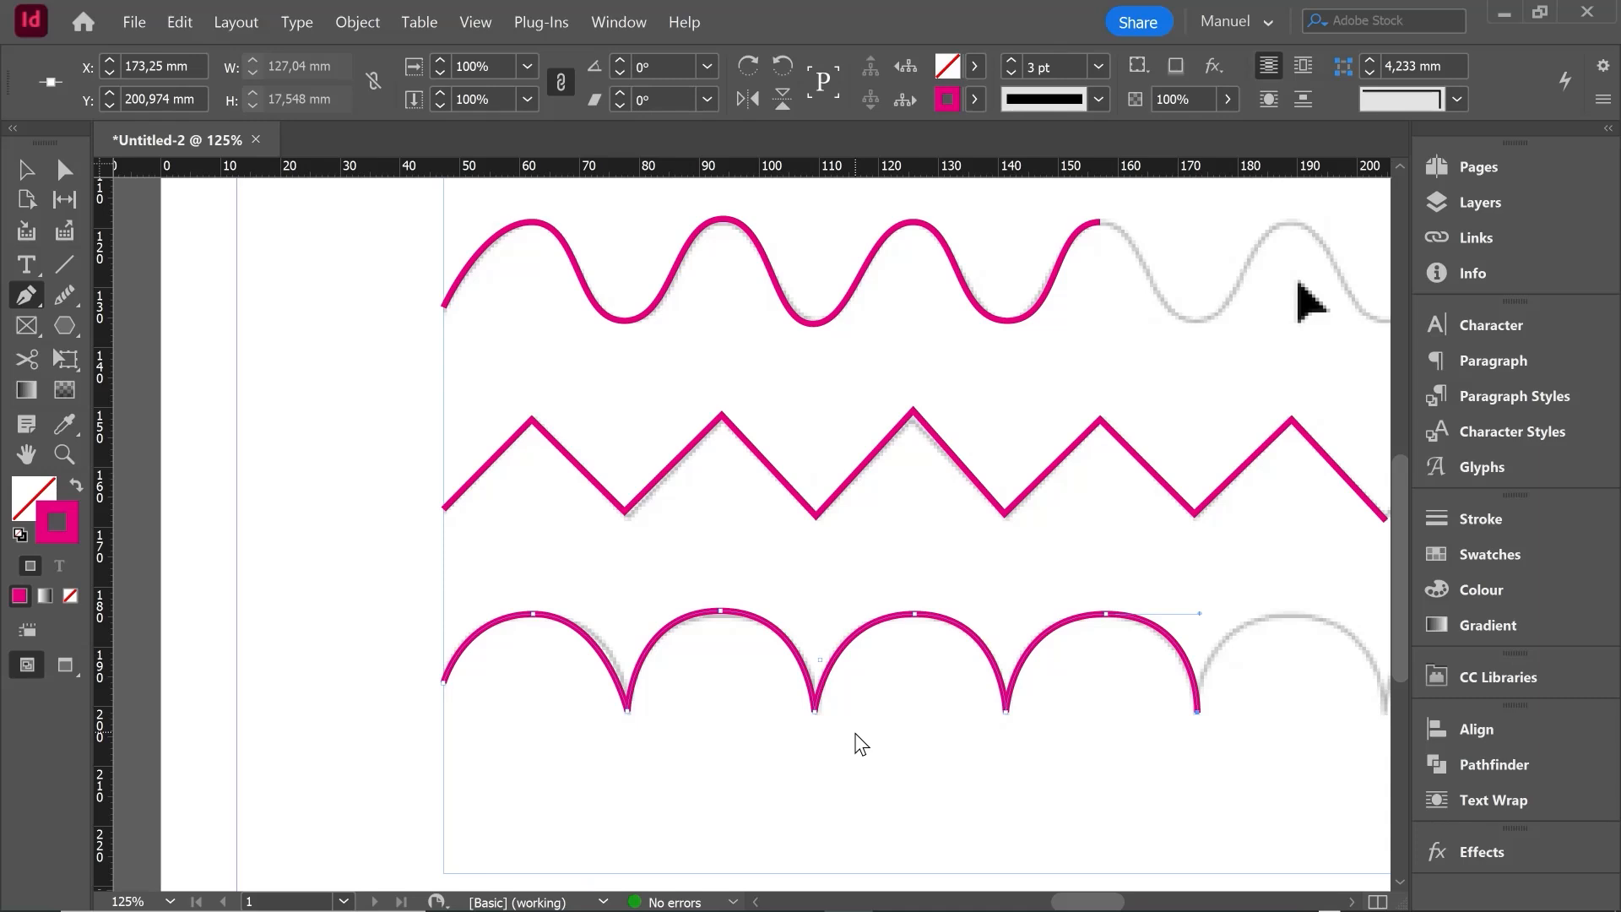
# - Lengthen the outgoing direction handle of the first scallop's crest anchor to fit the template, and display the Pen tool variants
pyautogui.scroll(-1, 509, 748)
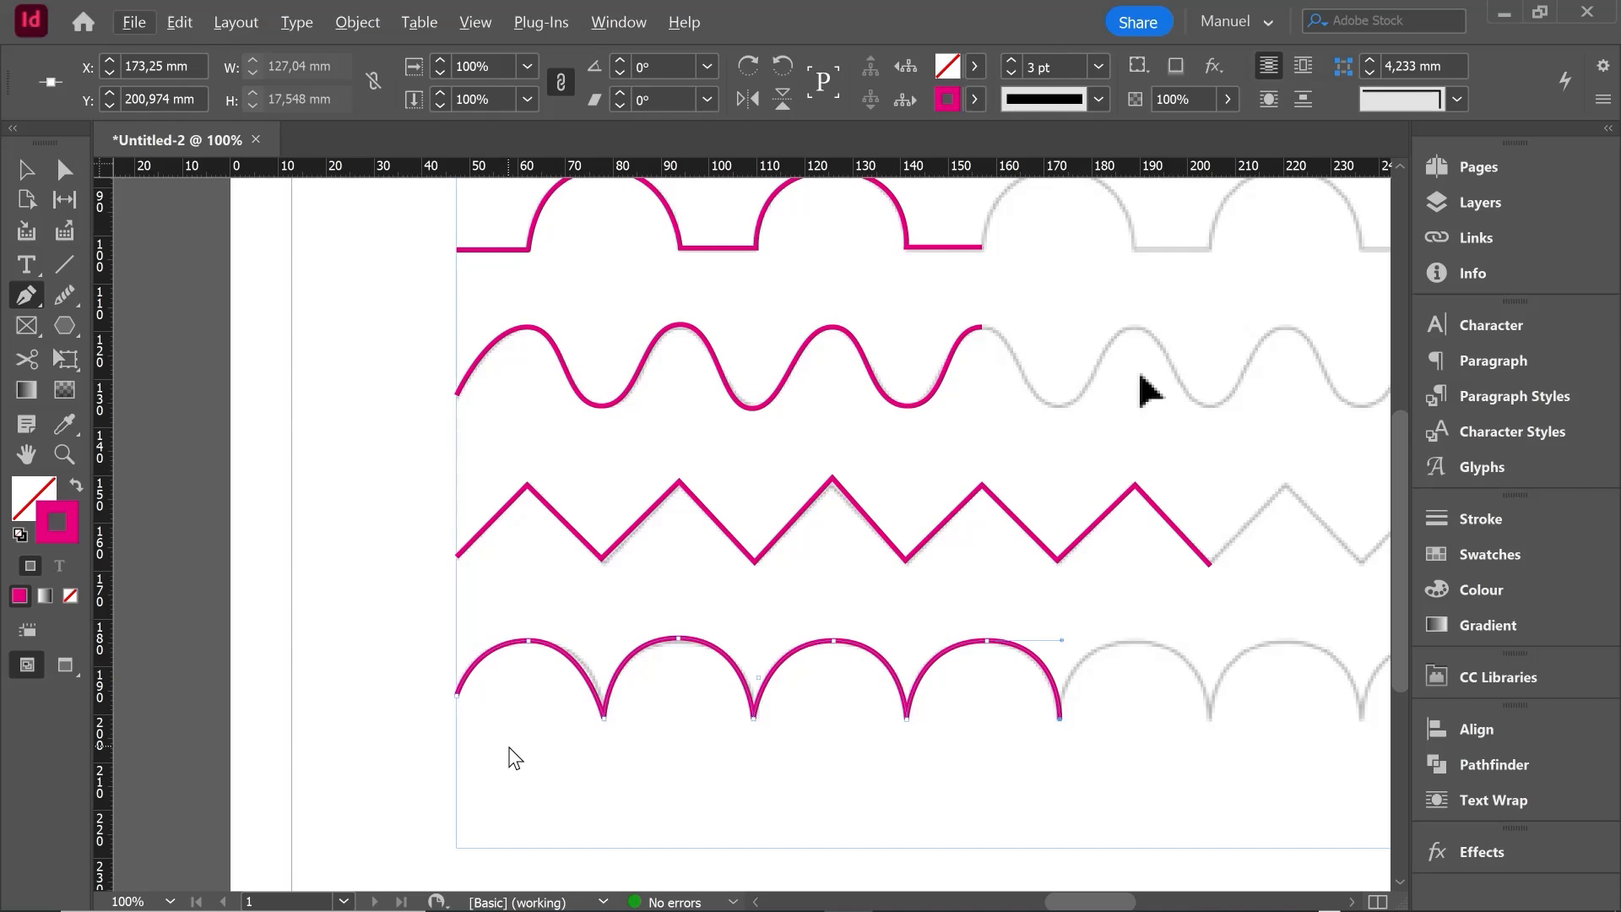
pyautogui.click(65, 173)
pyautogui.click(528, 642)
pyautogui.moveTo(529, 642); pyautogui.dragTo(598, 640)
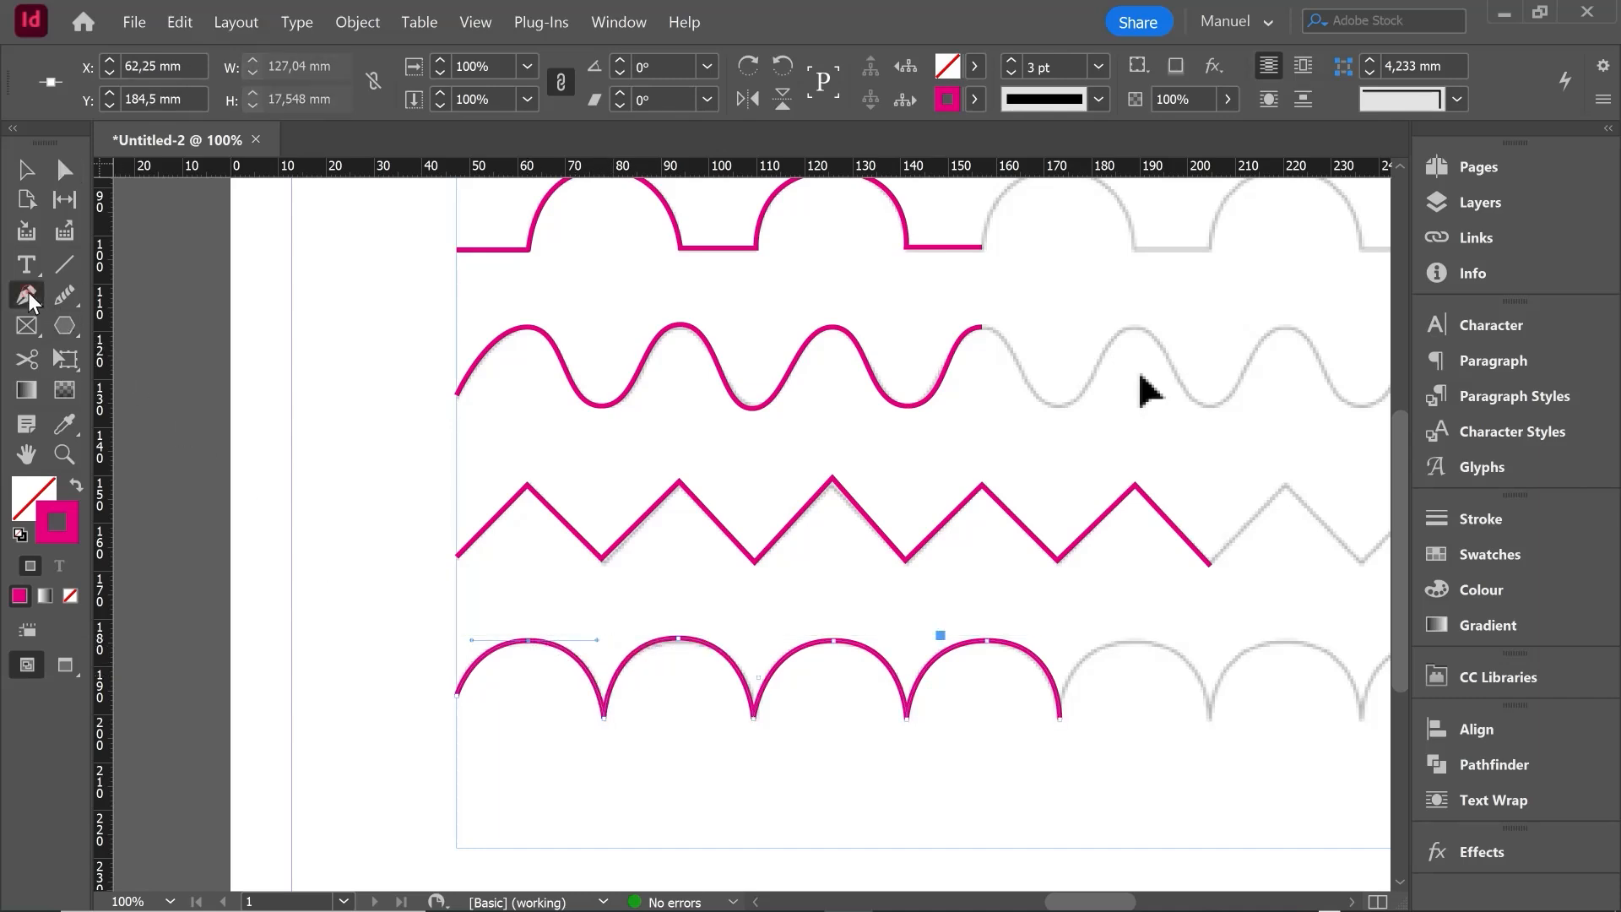
pyautogui.moveTo(28, 292); pyautogui.dragTo(105, 412)
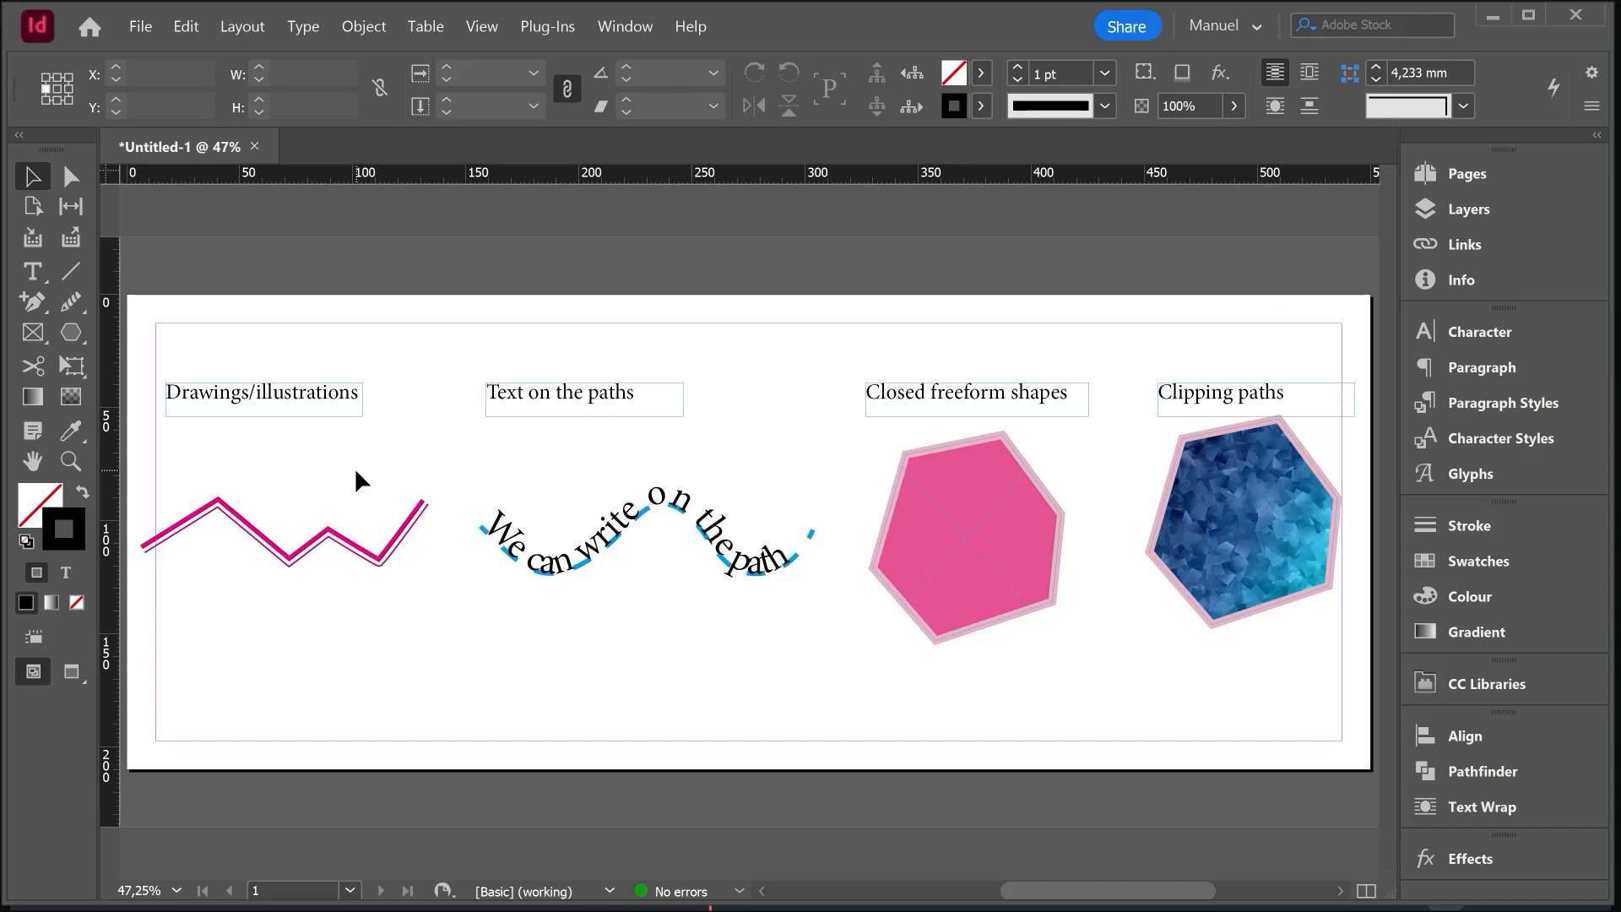
# - Set the stroke of the wavy path under the text "We can write on the path" to [None]
pyautogui.scroll(1, 609, 584)
pyautogui.scroll(1, 609, 584)
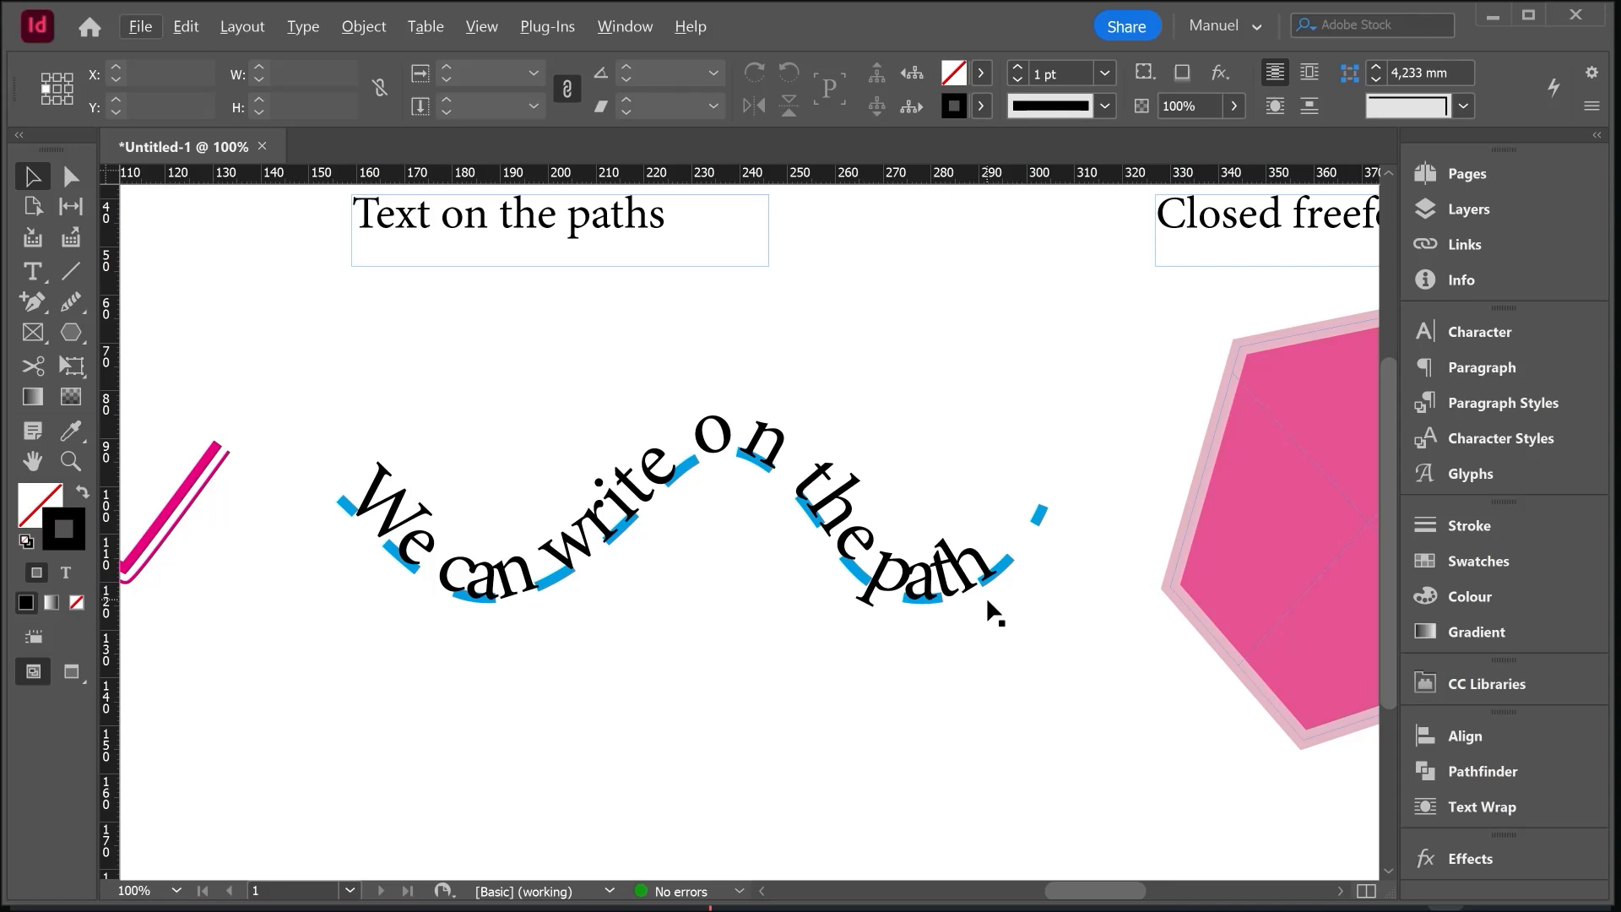
pyautogui.click(34, 272)
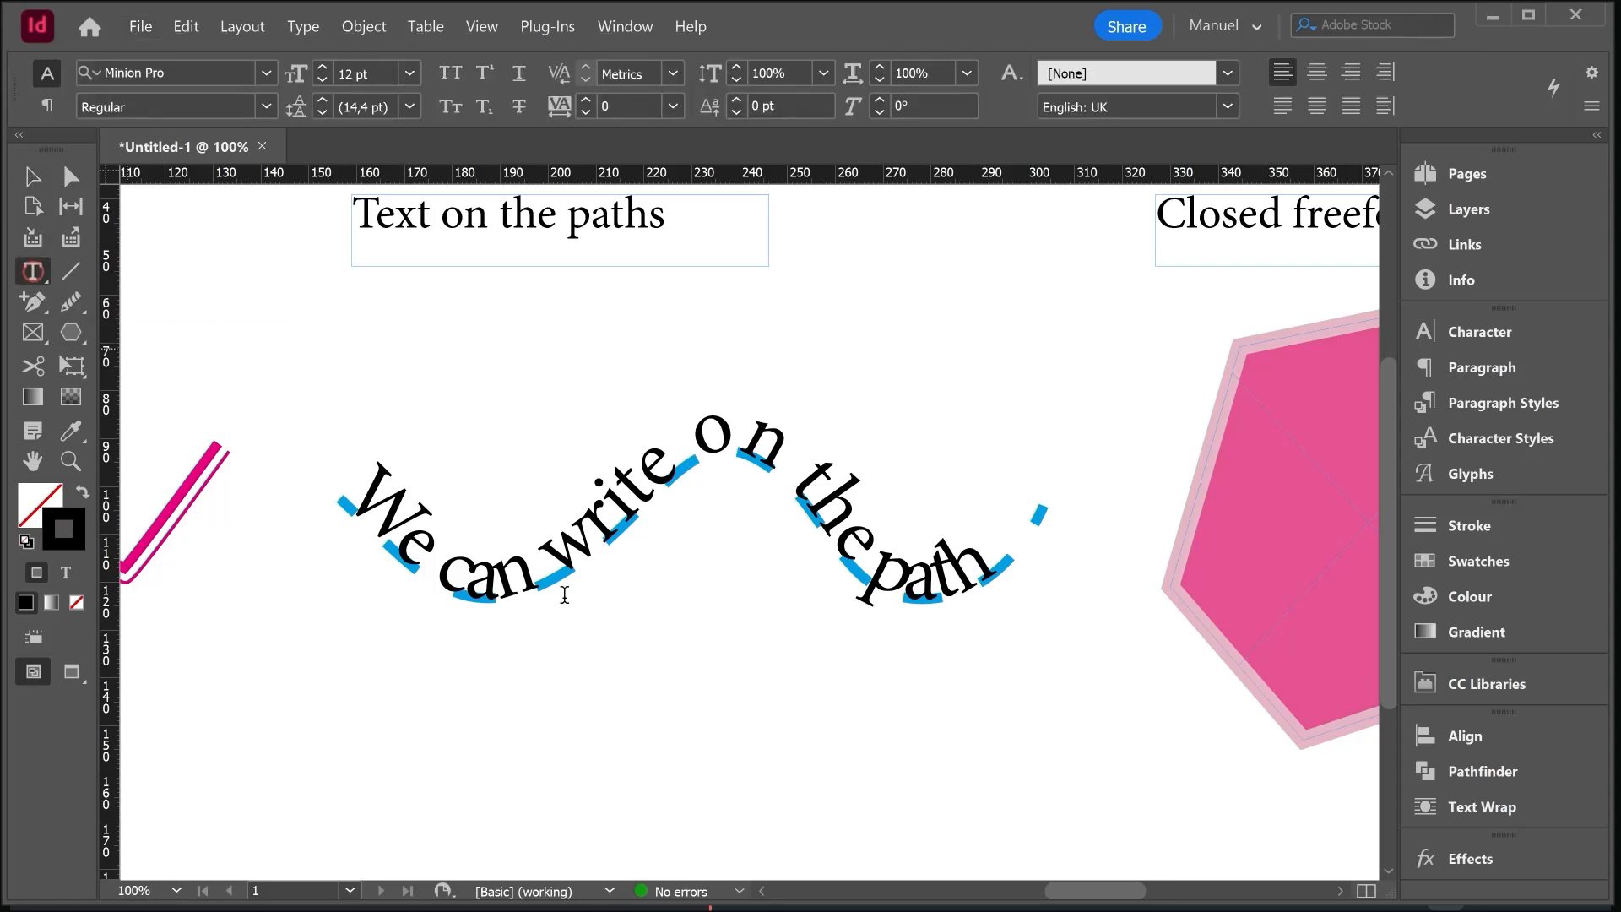
pyautogui.click(32, 175)
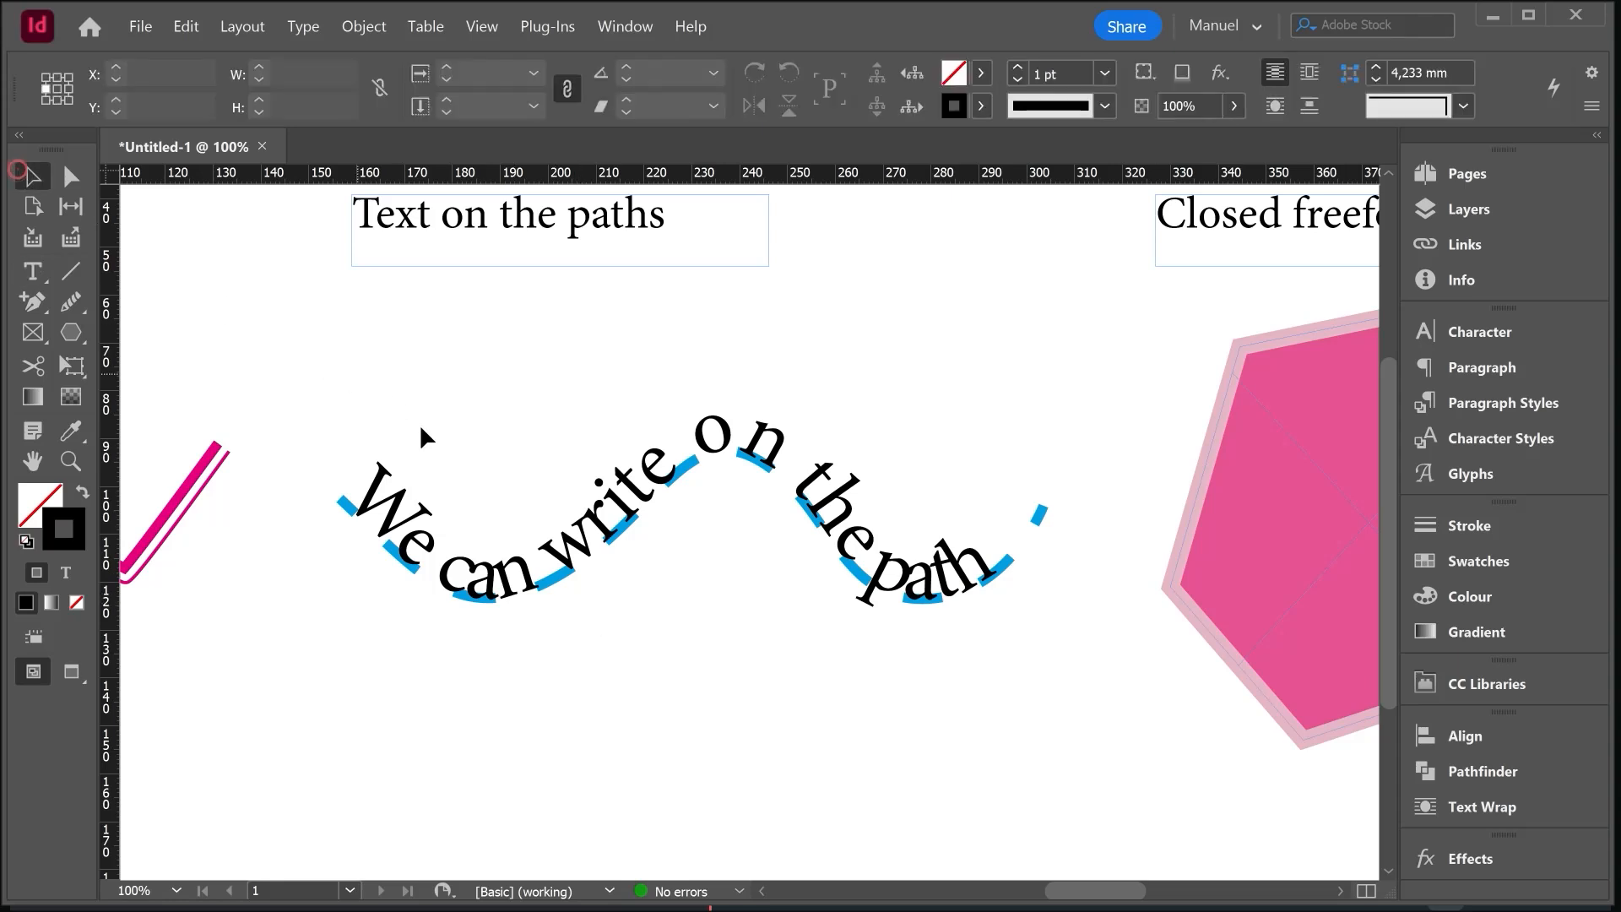
pyautogui.click(540, 567)
pyautogui.click(981, 106)
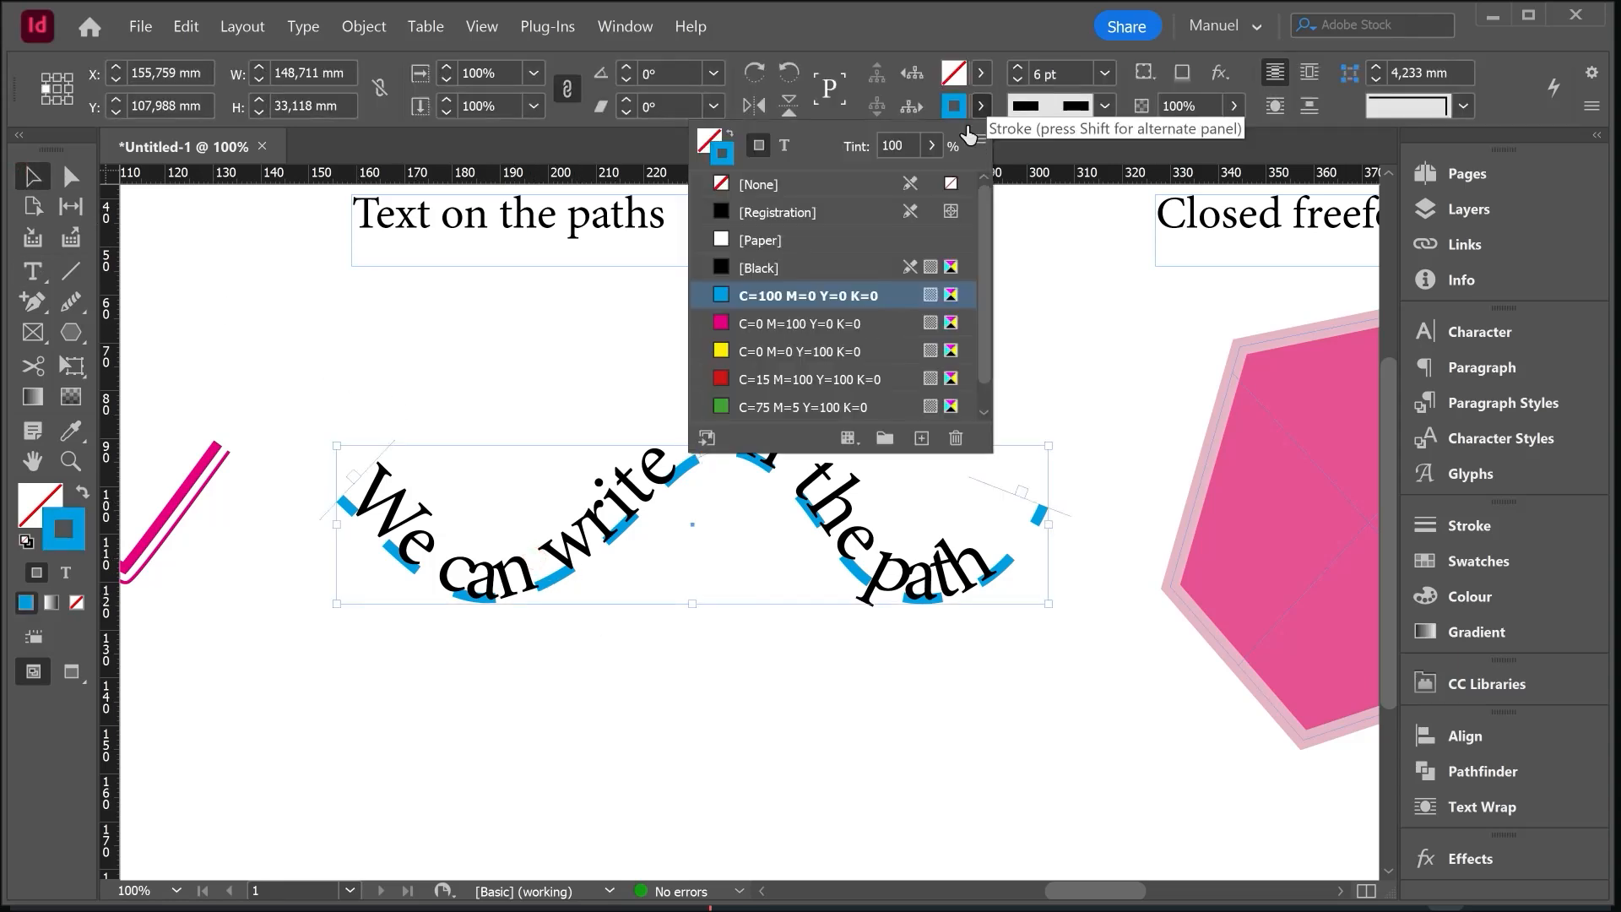
pyautogui.click(764, 185)
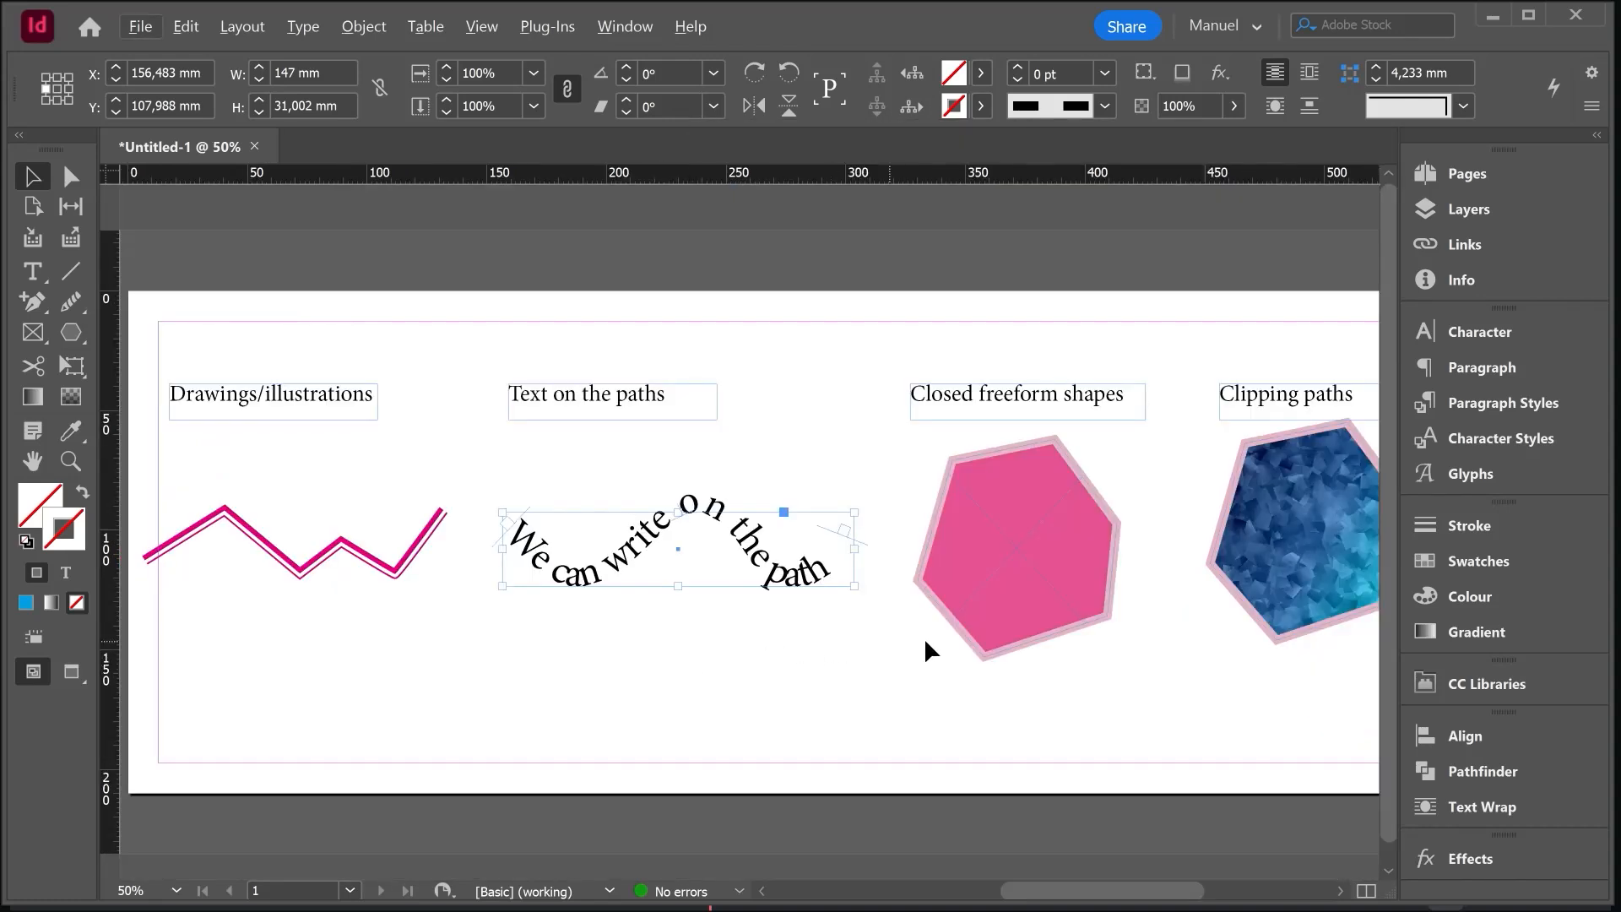
# - Examine the pink closed freeform shape and the basic shape tools available (Rectangle, Ellipse and Polygon)
pyautogui.moveTo(926, 643); pyautogui.dragTo(655, 633)
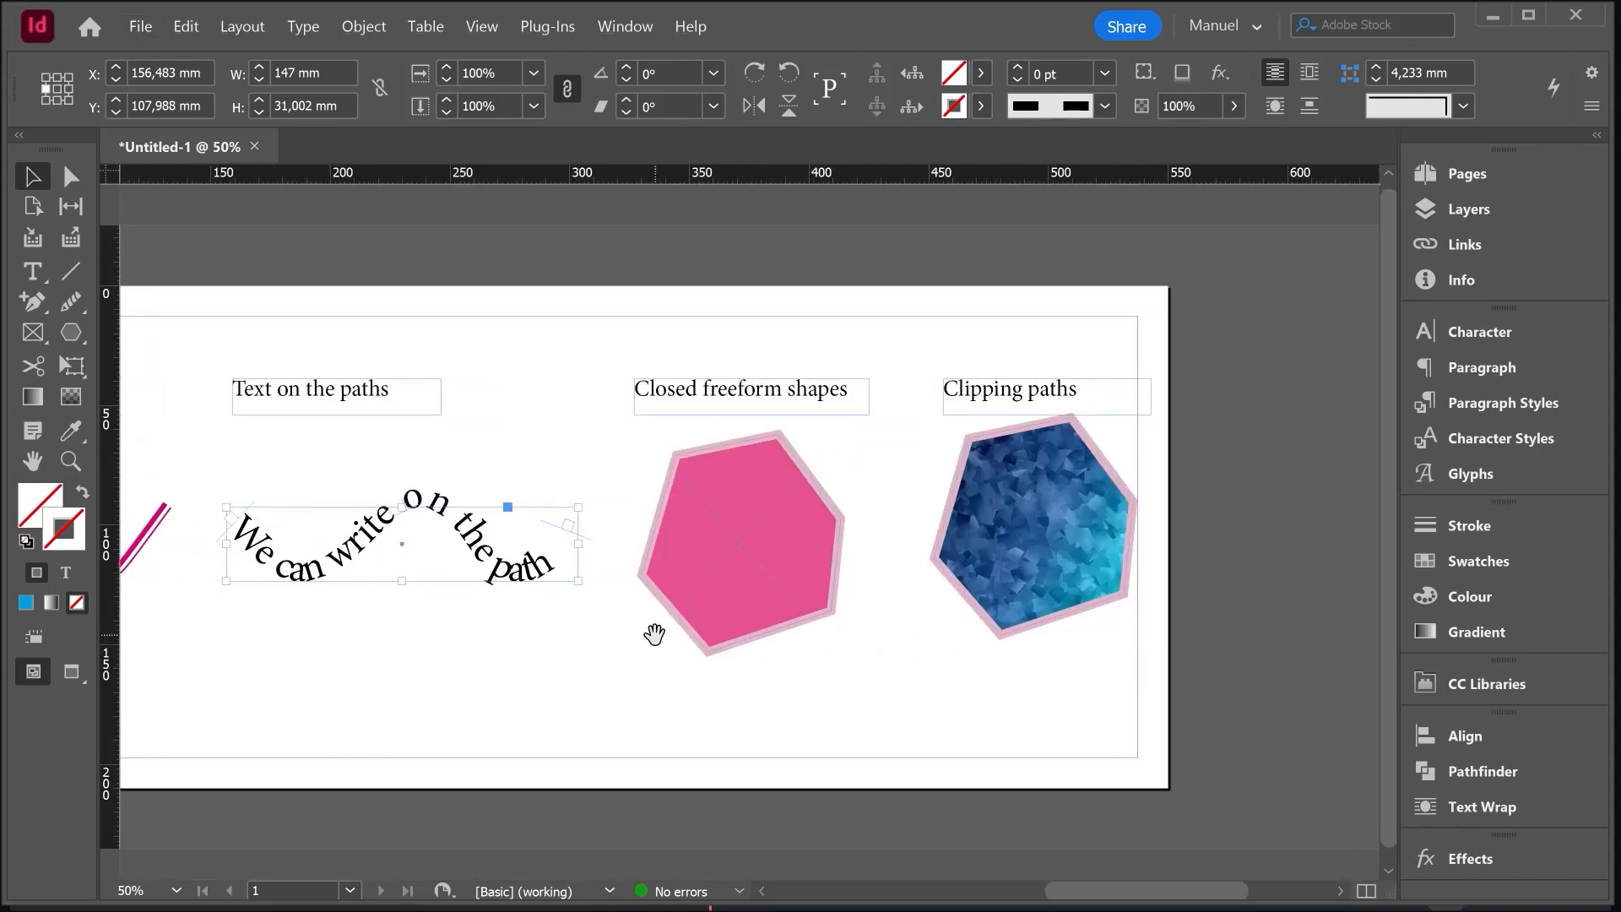
pyautogui.keyDown('alt'); pyautogui.scroll(1, 703, 604); pyautogui.keyUp('alt')
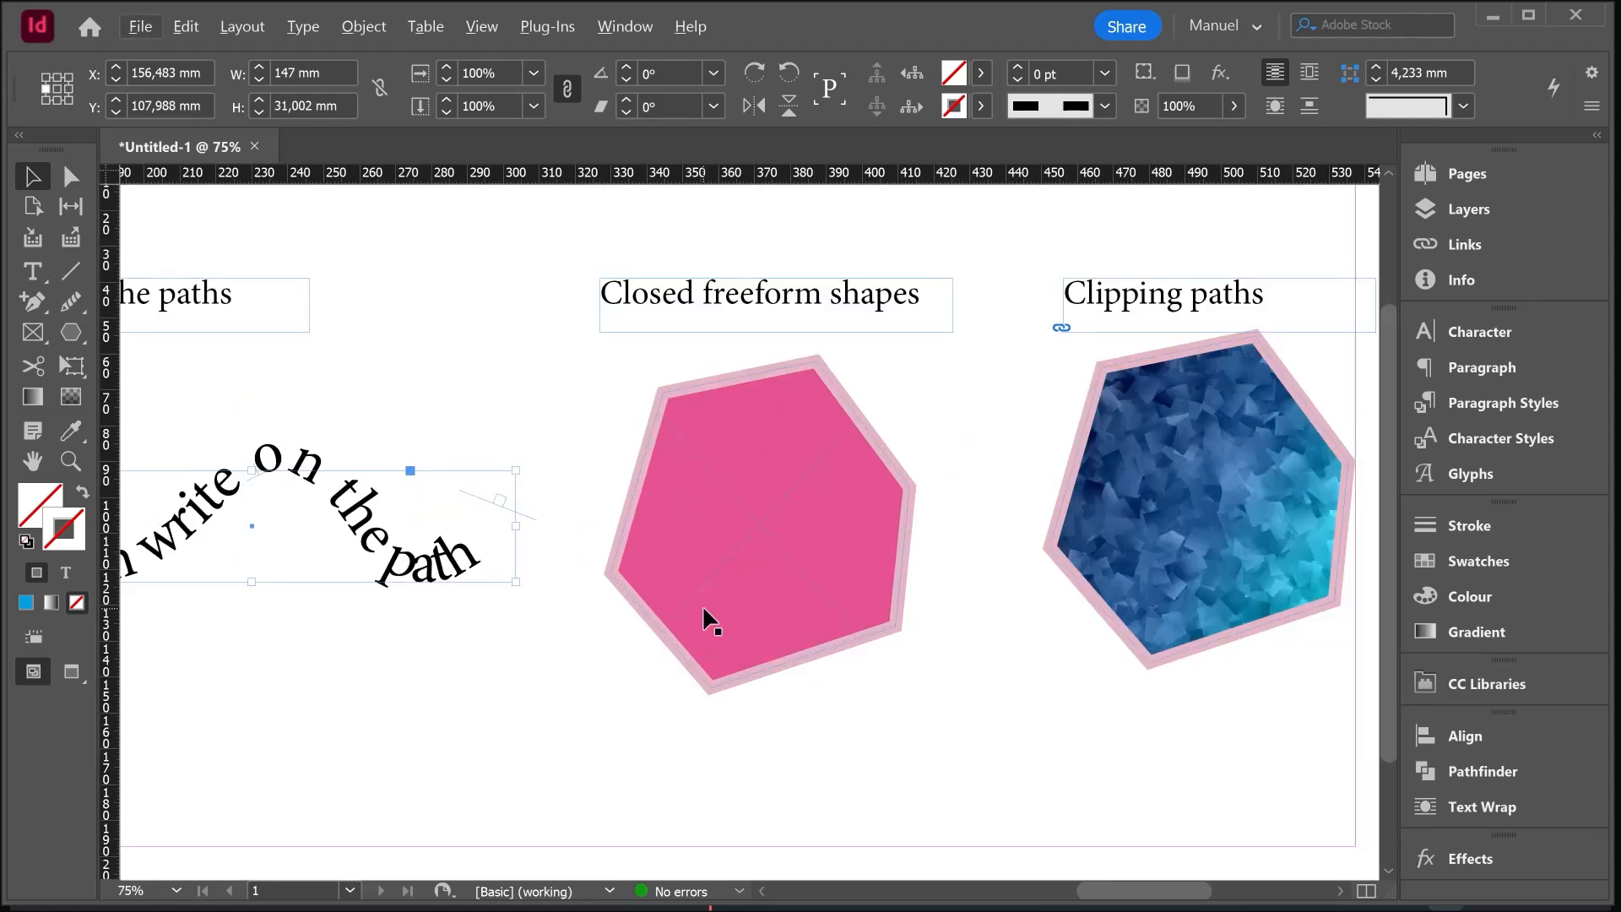
pyautogui.click(74, 333)
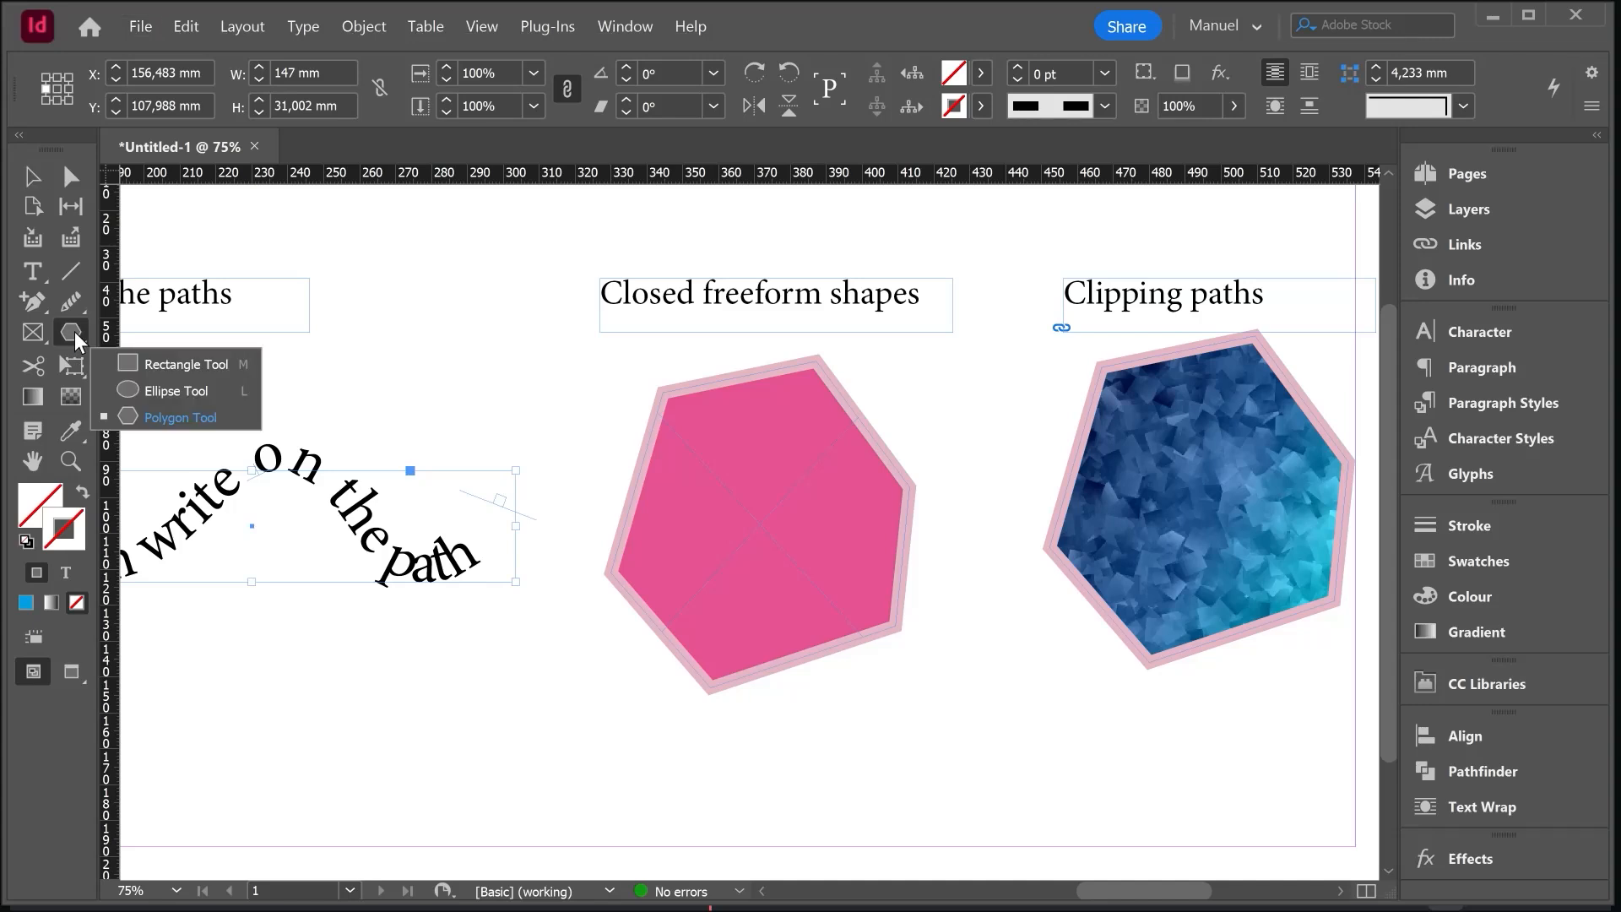
pyautogui.click(74, 331)
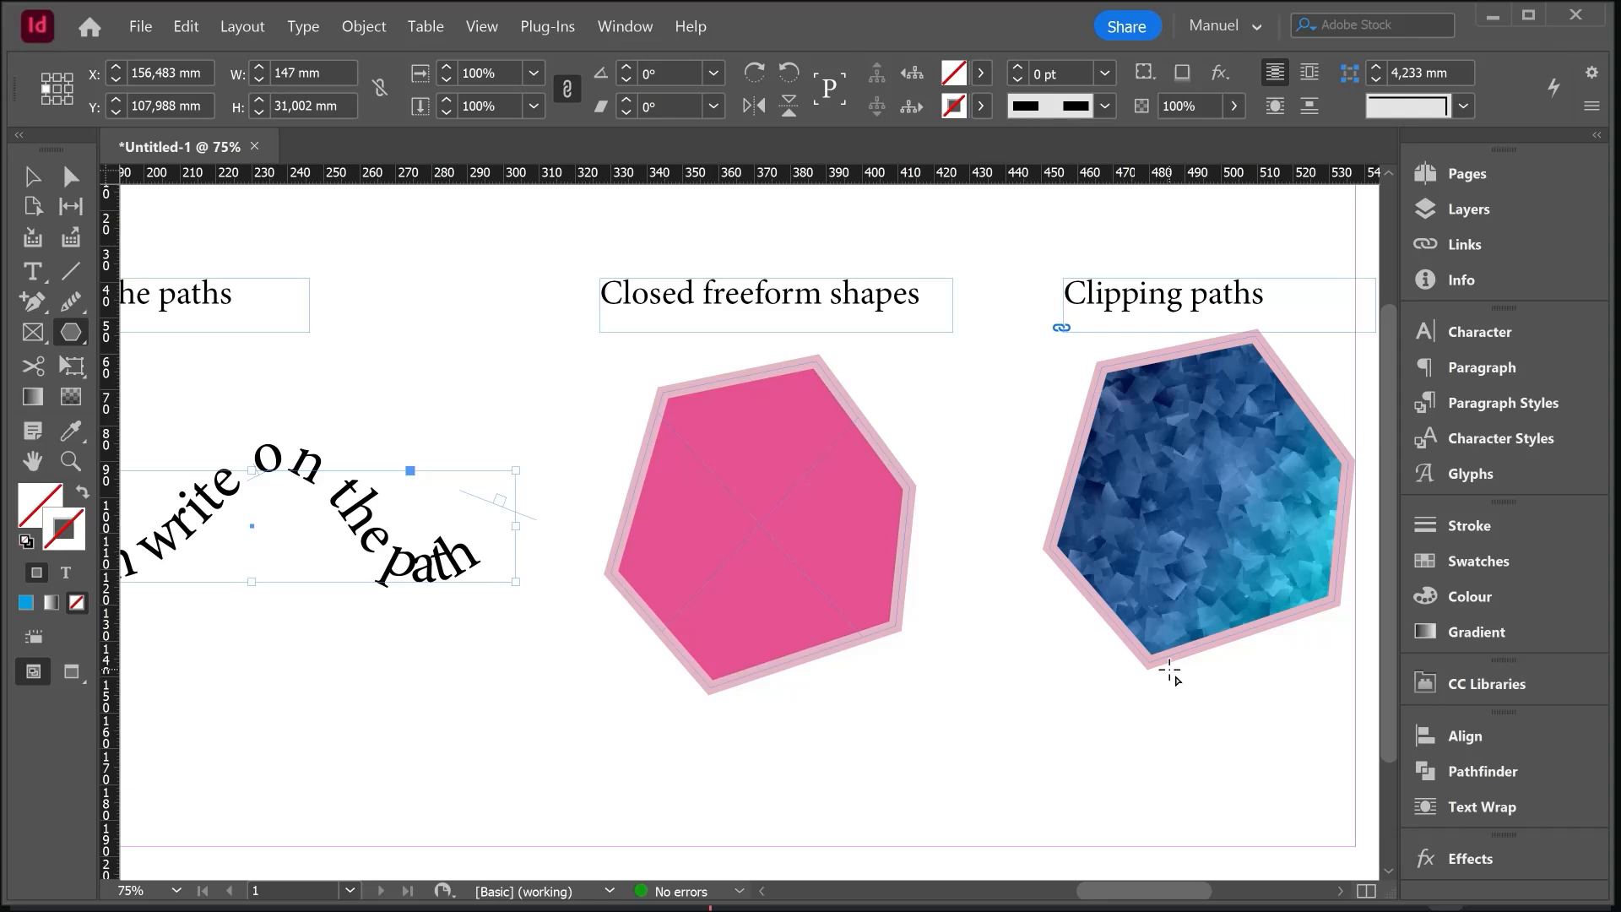
# - Select the image inside the Clipping paths hexagon and shift it within its frame
pyautogui.press('v')
pyautogui.click(1182, 535)
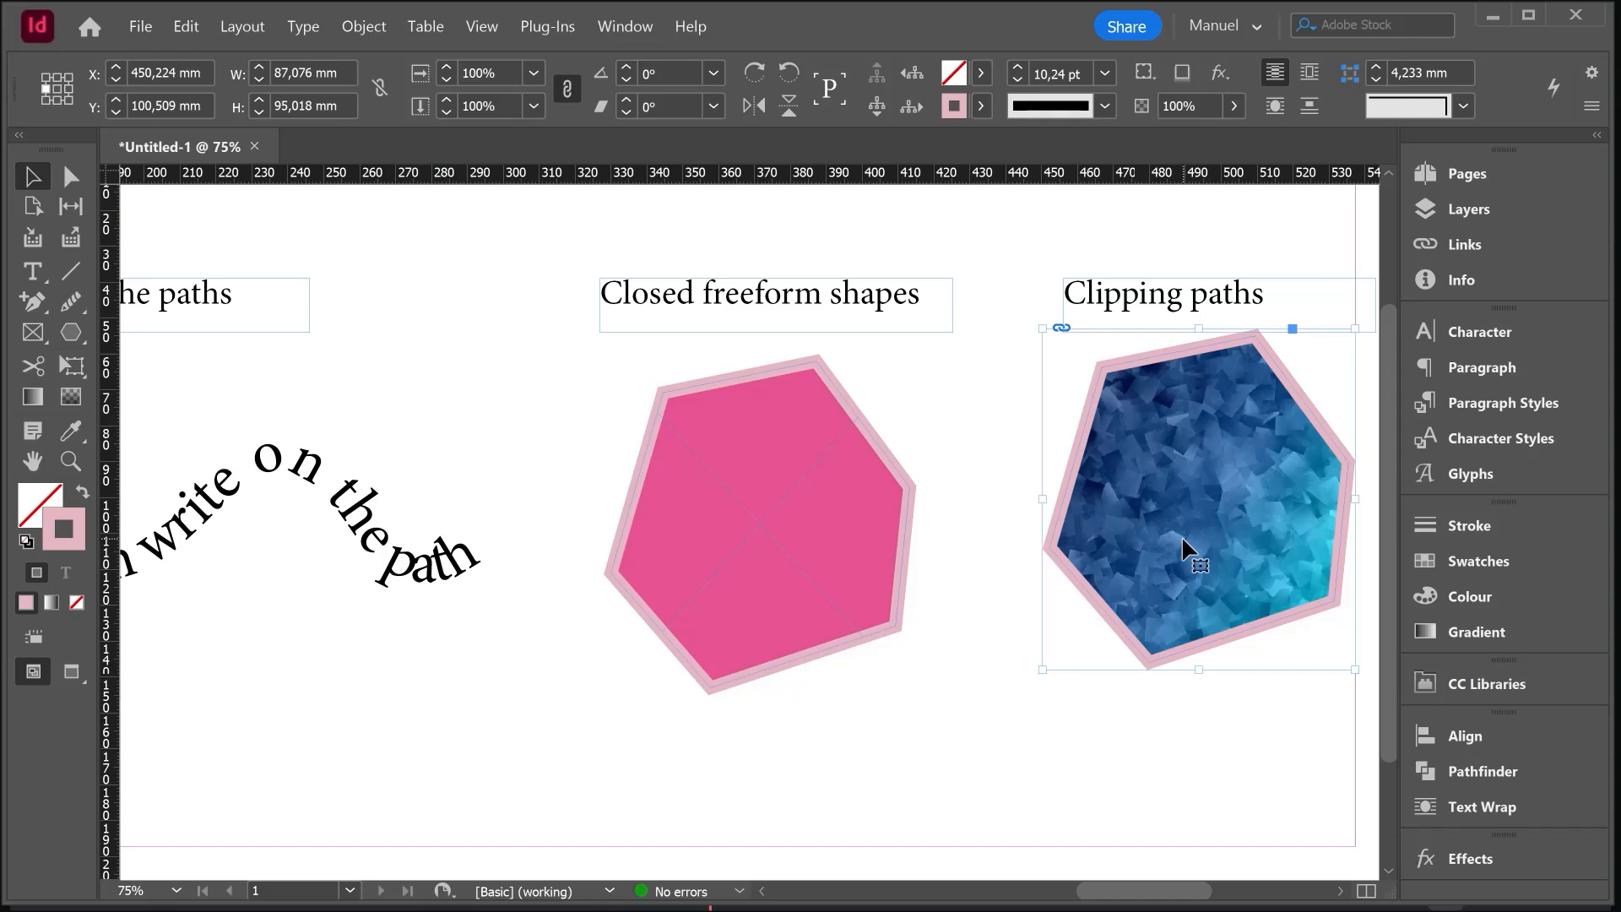
pyautogui.doubleClick(1182, 535)
pyautogui.moveTo(1267, 530); pyautogui.dragTo(1225, 601)
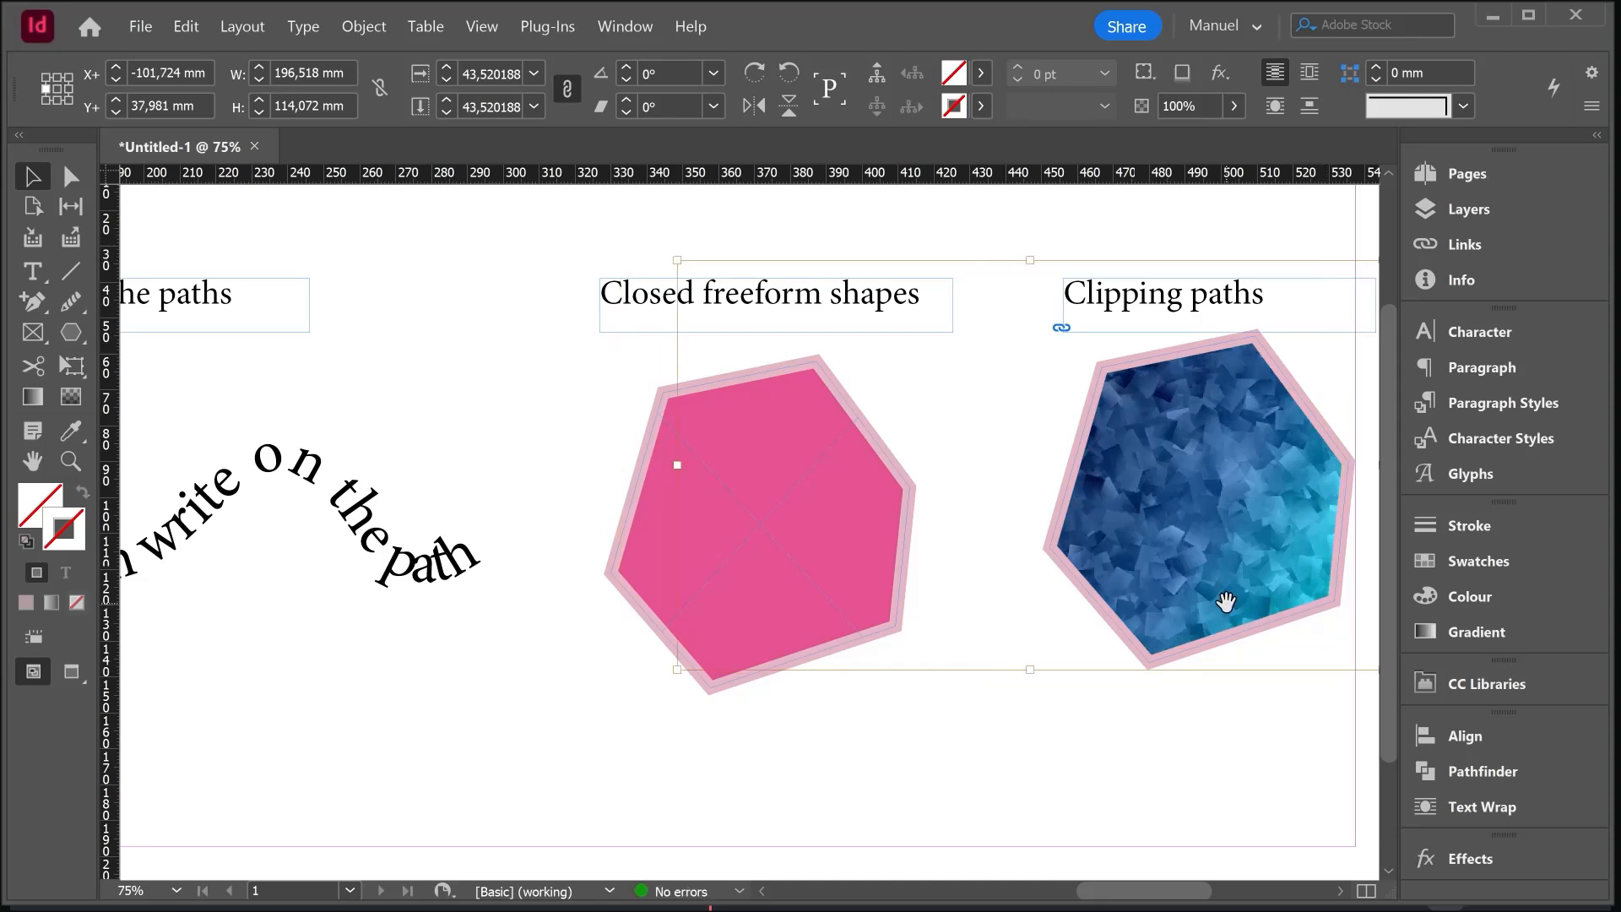